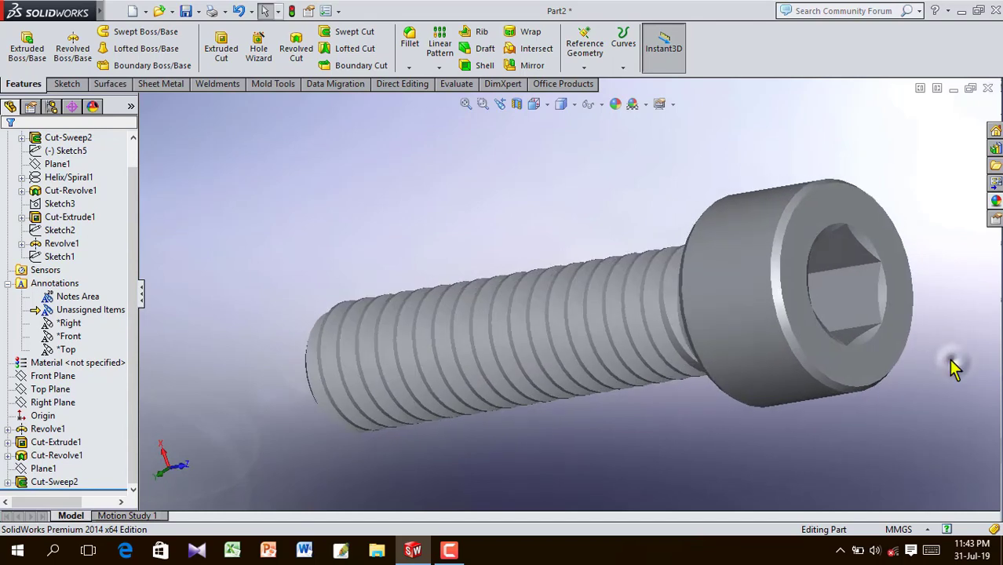
pyautogui.scroll(4, 947, 358)
pyautogui.moveTo(787, 300); pyautogui.dragTo(823, 444, button='middle')
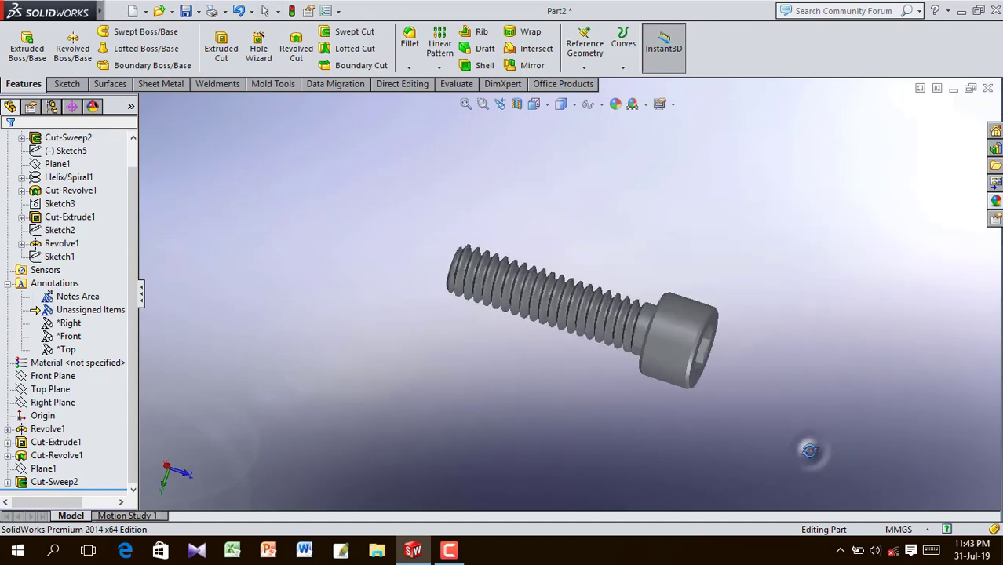
pyautogui.scroll(-3, 550, 292)
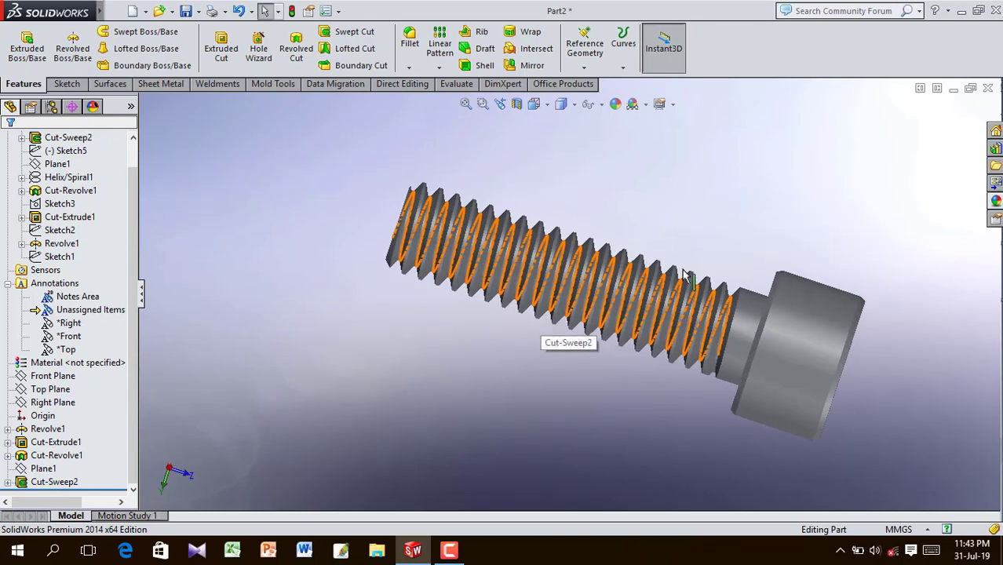
pyautogui.scroll(-2, 818, 226)
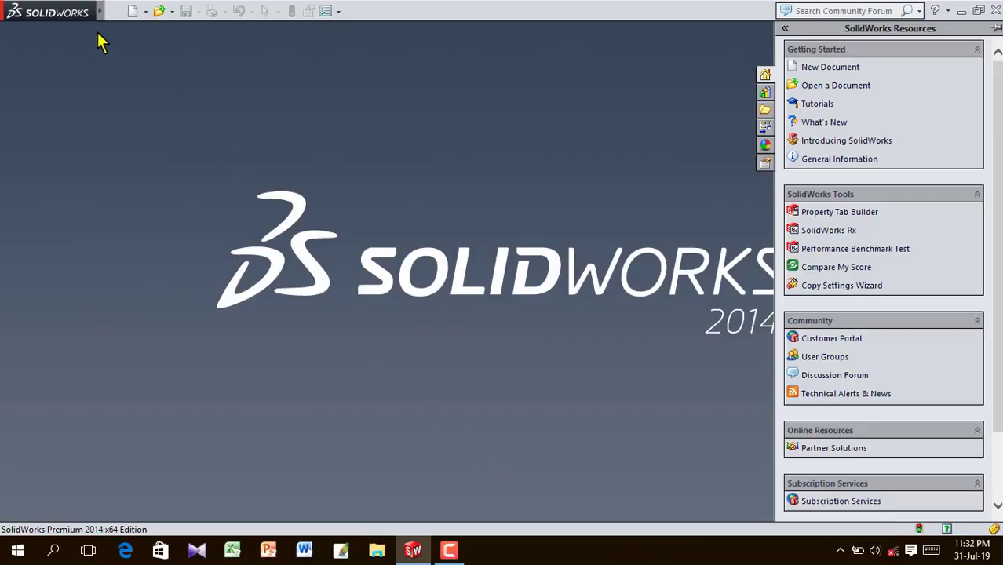
# Create a new part document and start a sketch on the Right Plane
pyautogui.click(114, 10)
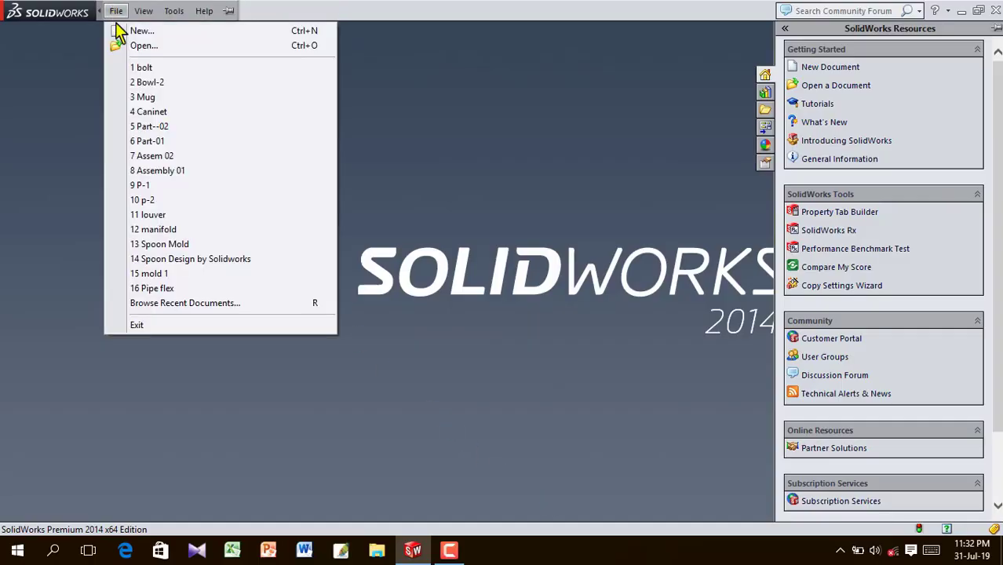
pyautogui.click(110, 32)
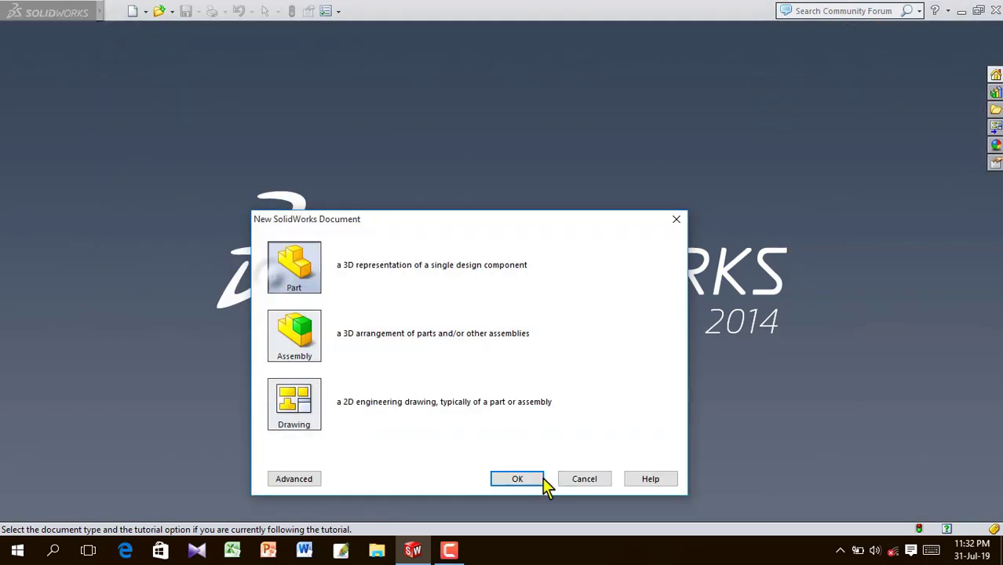
pyautogui.click(517, 479)
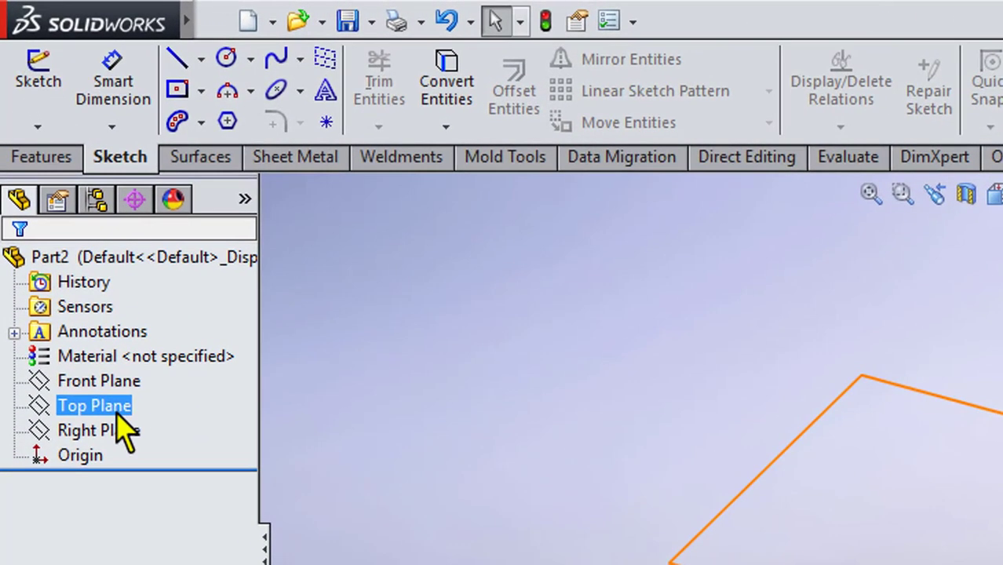
pyautogui.click(59, 230)
pyautogui.click(130, 385)
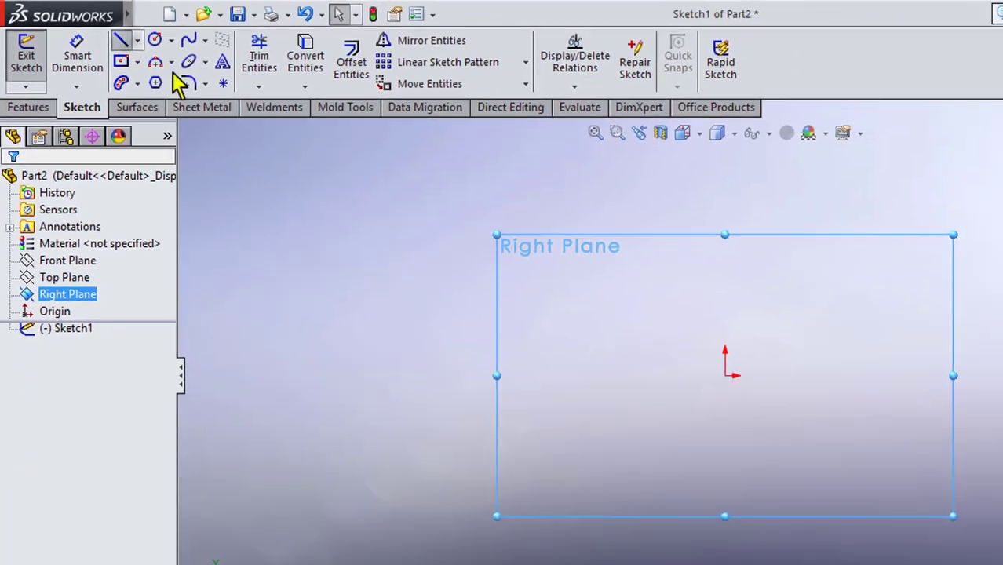
# Sketch the screw head's half-outline from the origin with lines: upright face, chamfer, horizontal edge about 64 mm long, second chamfer and short step down
pyautogui.click(177, 59)
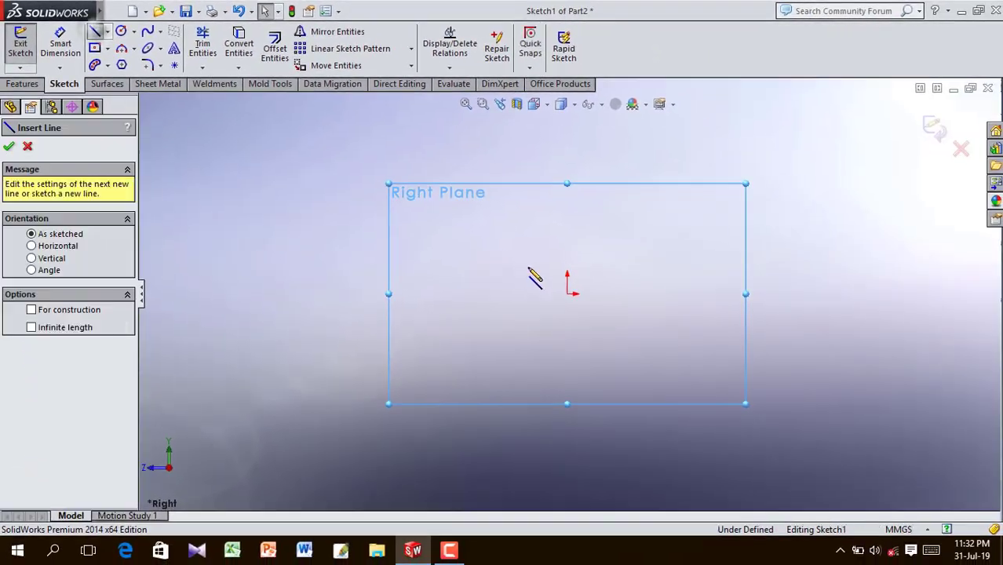
pyautogui.click(568, 293)
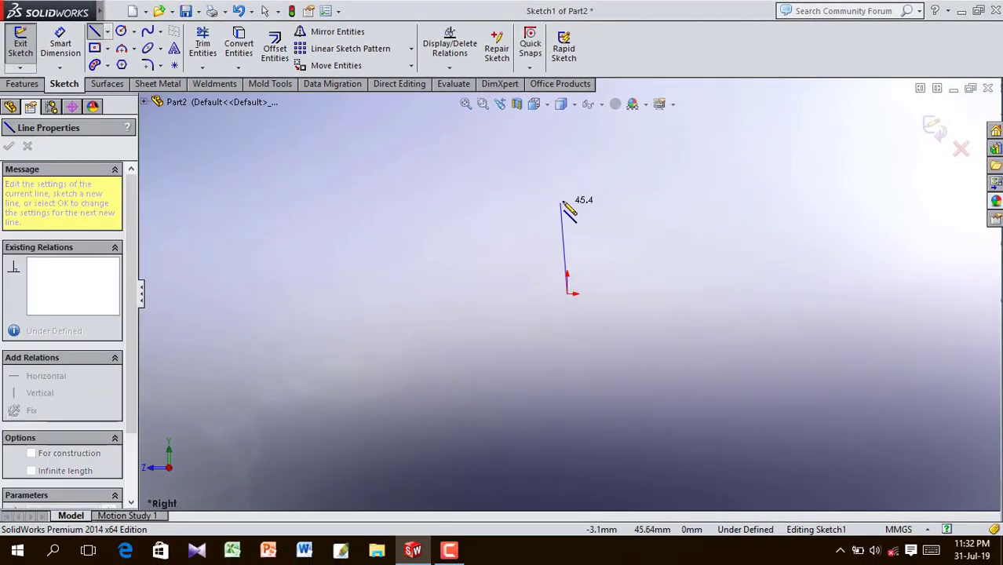
pyautogui.click(568, 196)
pyautogui.click(596, 167)
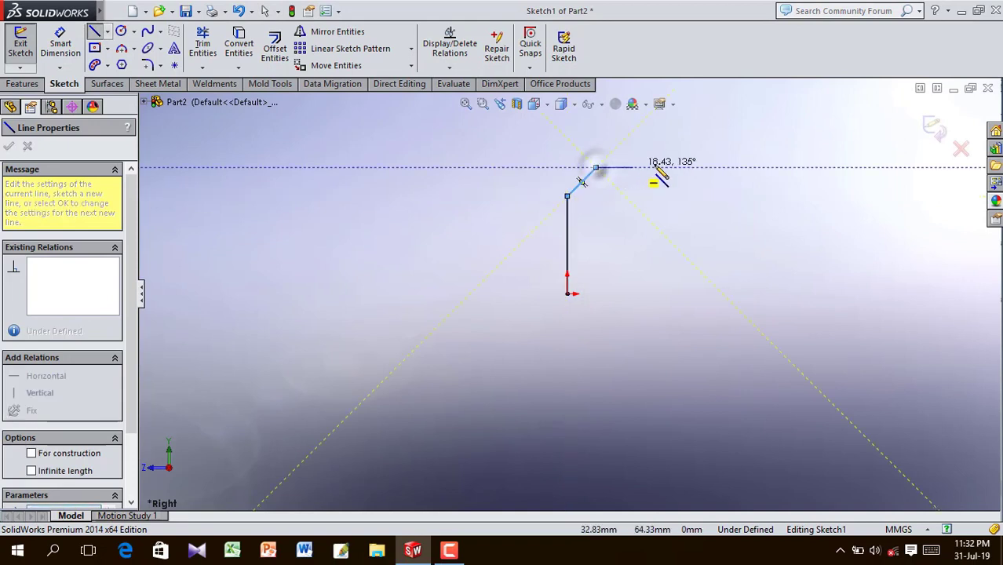
pyautogui.click(723, 168)
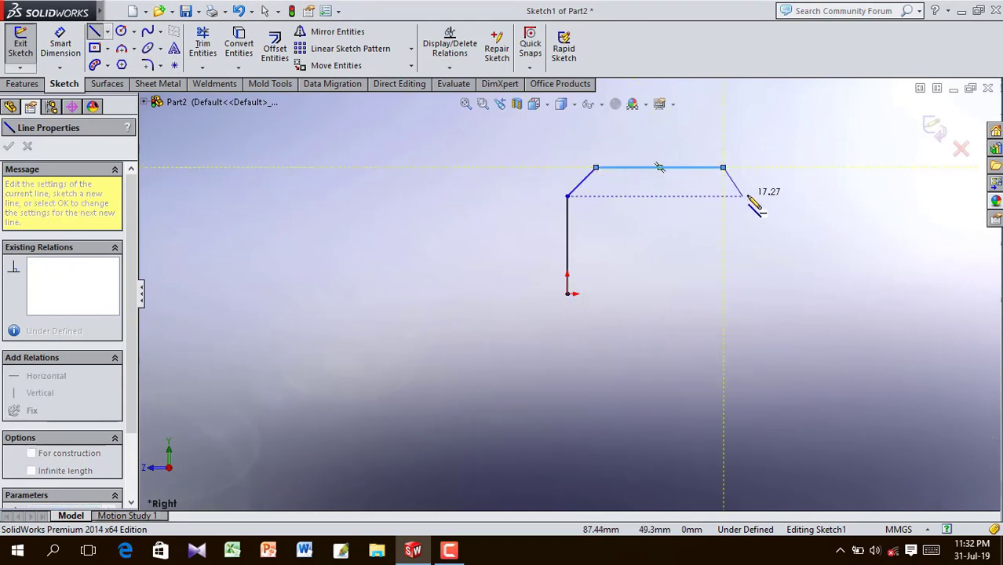
pyautogui.click(760, 195)
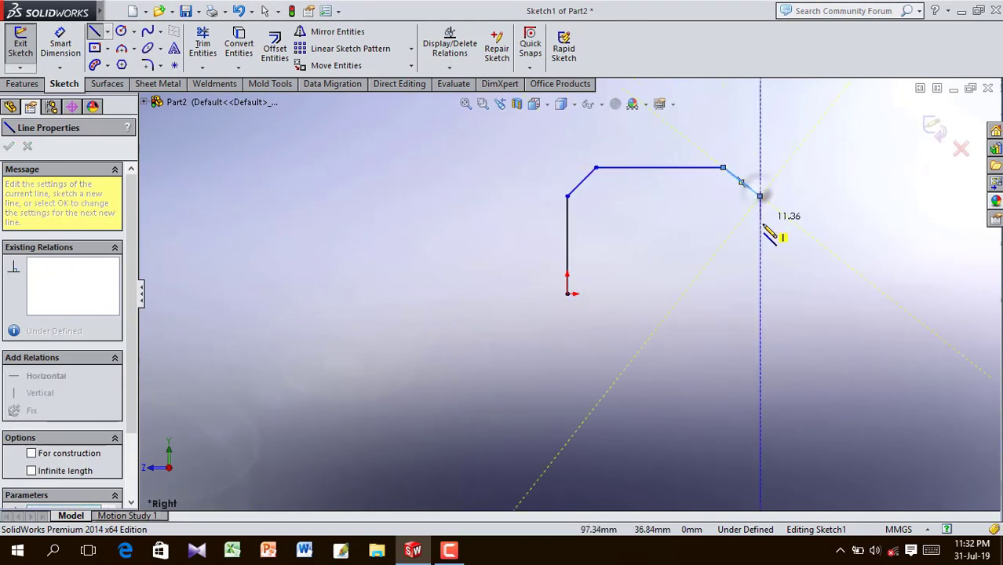
pyautogui.click(759, 226)
pyautogui.scroll(3, 856, 240)
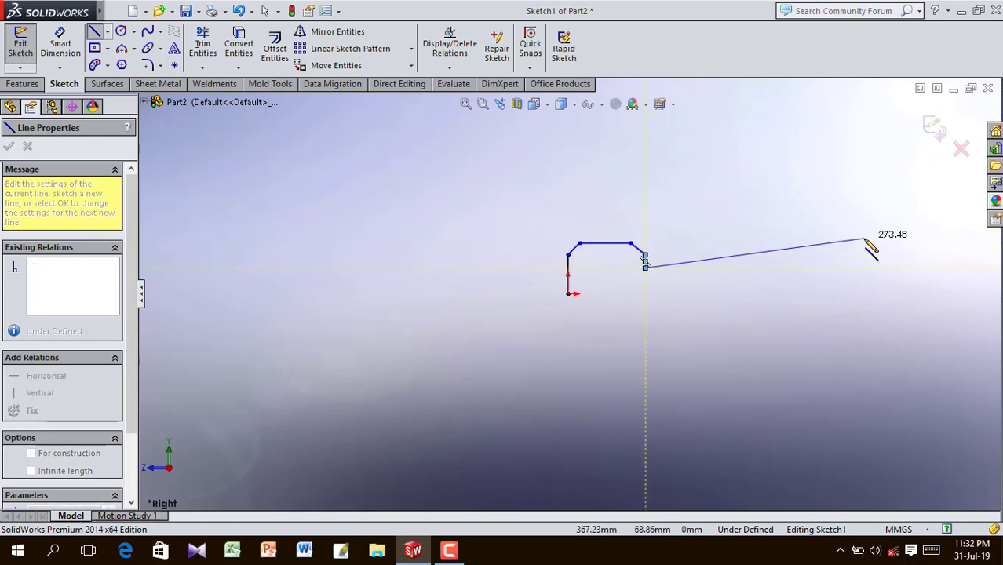
# Continue the outline with a long horizontal shank edge, a chamfered tip and a base line about 447 mm long closing at the origin
pyautogui.click(852, 273)
pyautogui.scroll(2, 850, 280)
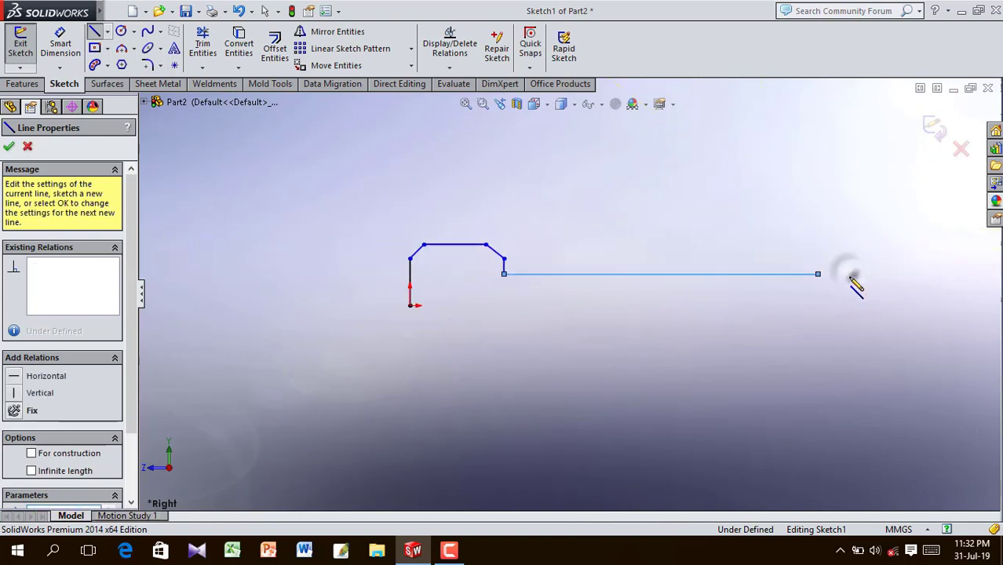
pyautogui.click(831, 313)
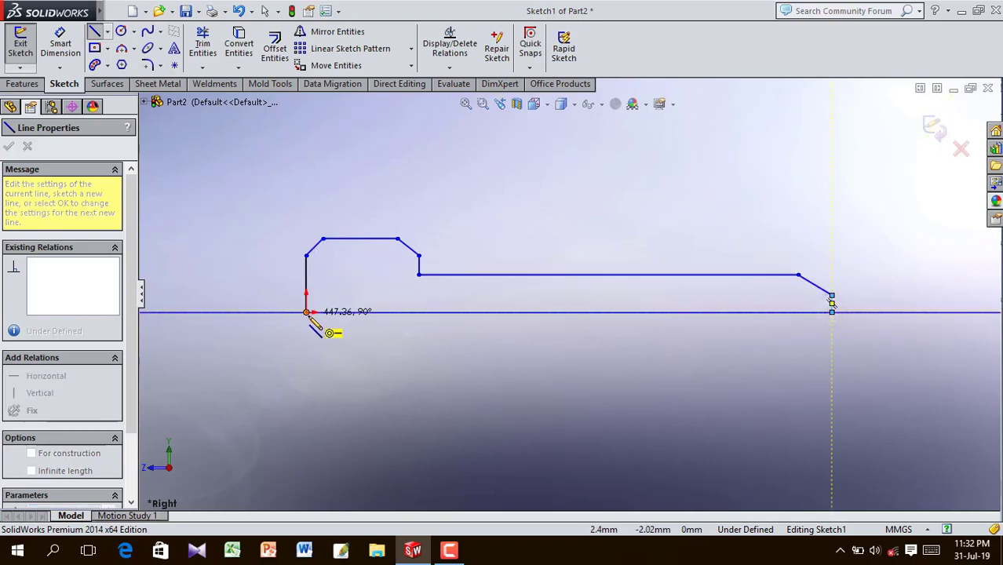
pyautogui.click(307, 312)
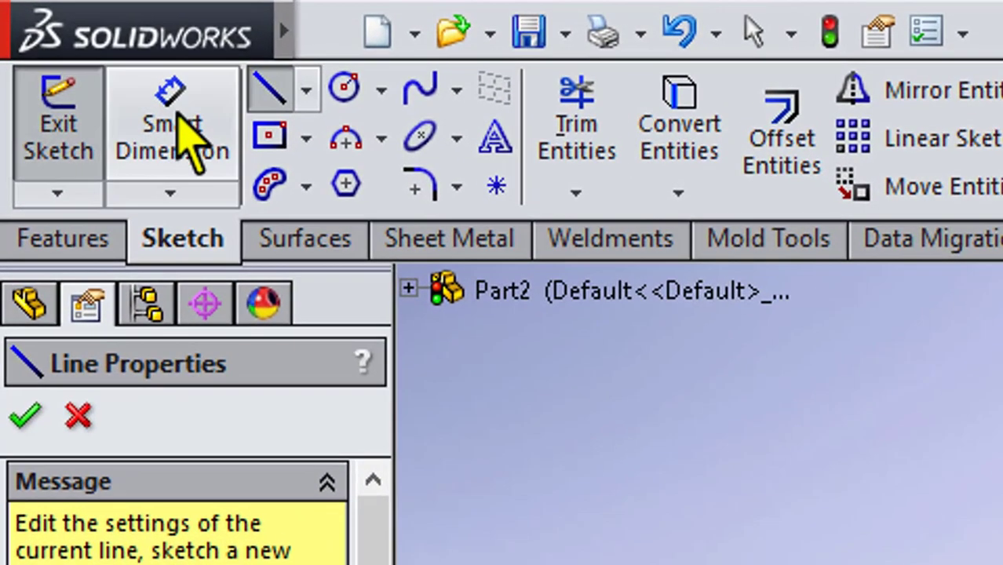
# Dimension the distance between the head's upper edge and the base line as 13 mm
pyautogui.click(156, 118)
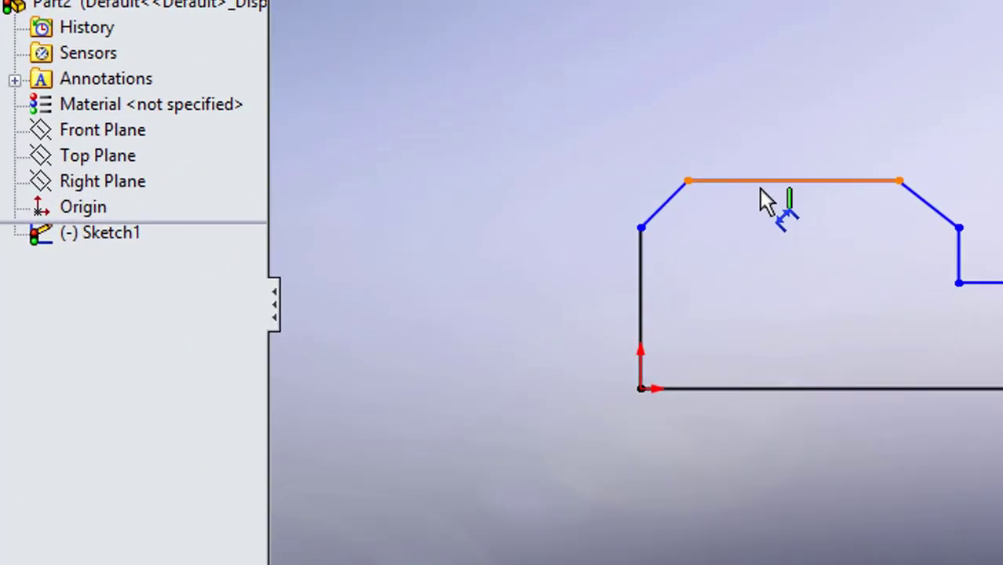
pyautogui.click(393, 230)
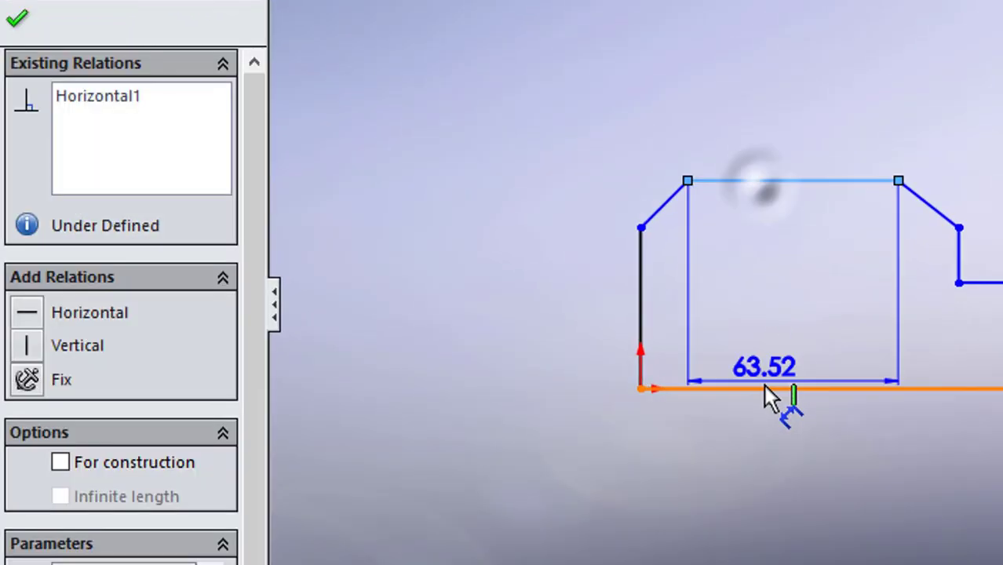
pyautogui.click(763, 384)
pyautogui.click(526, 343)
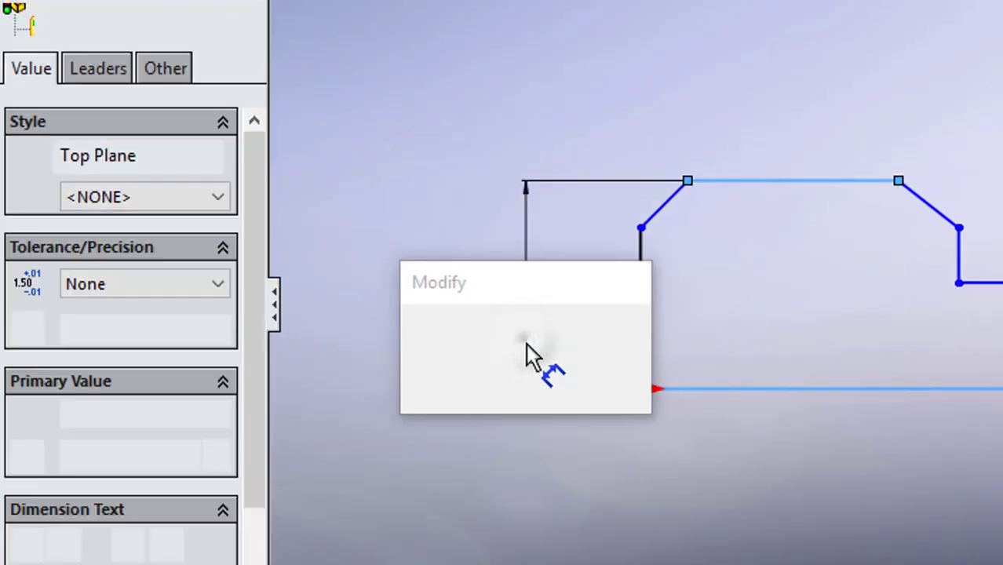
pyautogui.write('13')
pyautogui.click(415, 324)
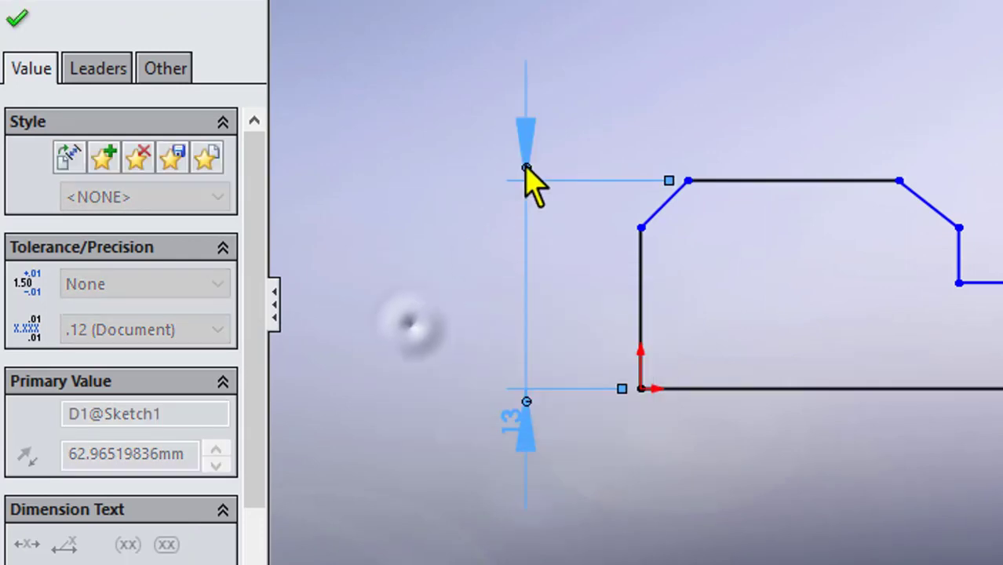
pyautogui.press('Escape')
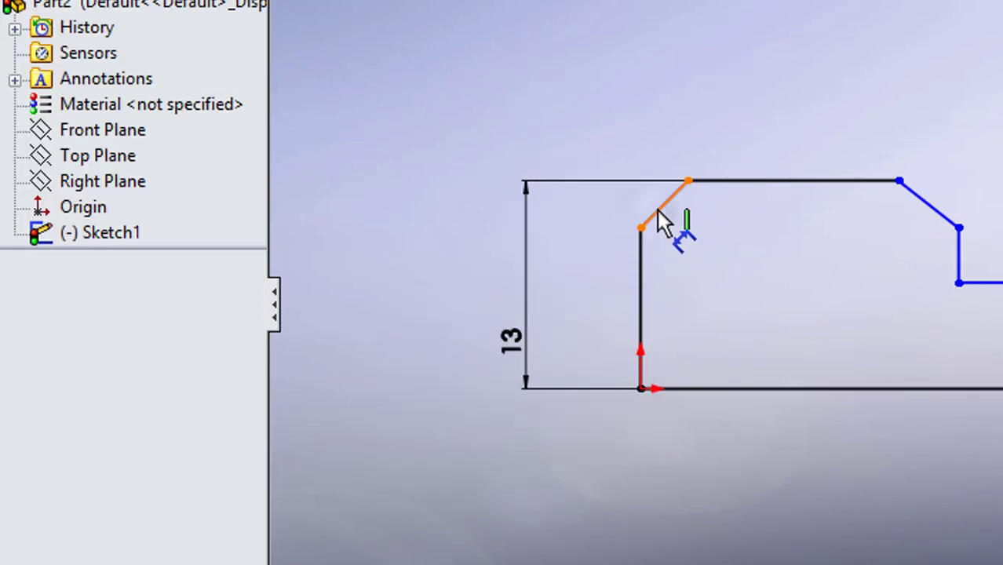
# Dimension the horizontal width of the head's outer chamfer, next to the origin side, as 1 mm
pyautogui.click(658, 211)
pyautogui.click(672, 284)
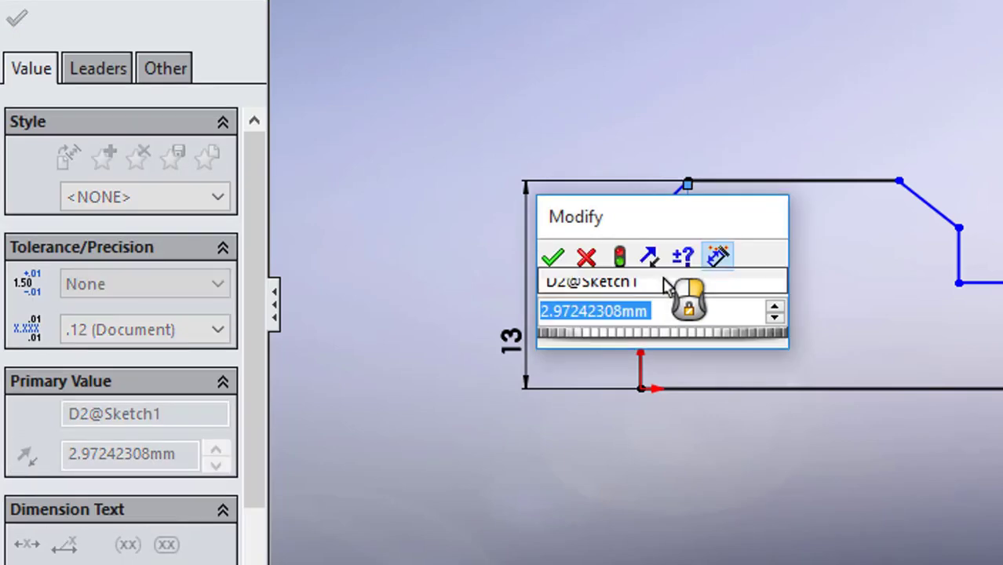
pyautogui.write('1')
pyautogui.click(553, 257)
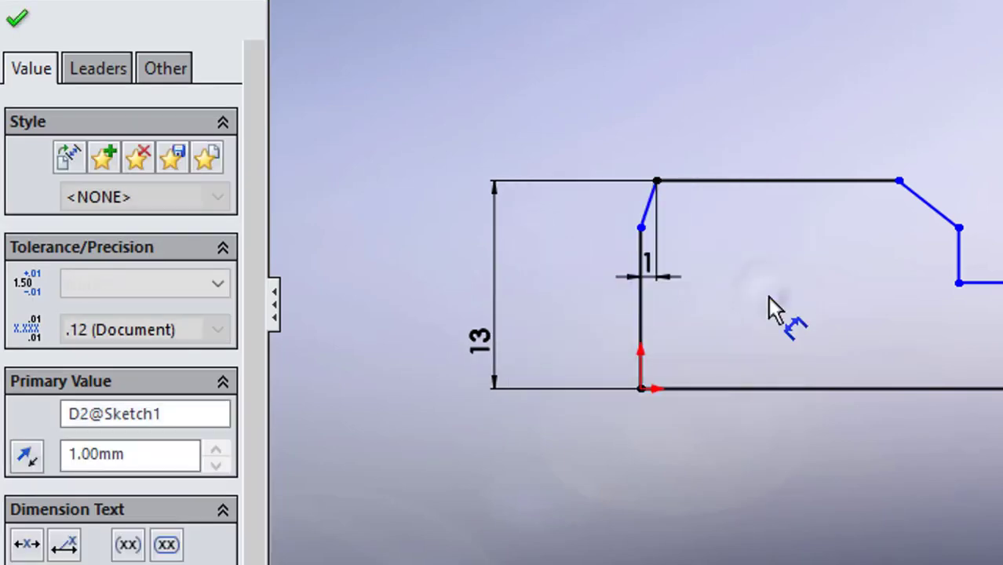
pyautogui.press('Escape')
# Set the angle between the outer chamfer line and the head's upper edge to 150°
pyautogui.scroll(-2, 686, 211)
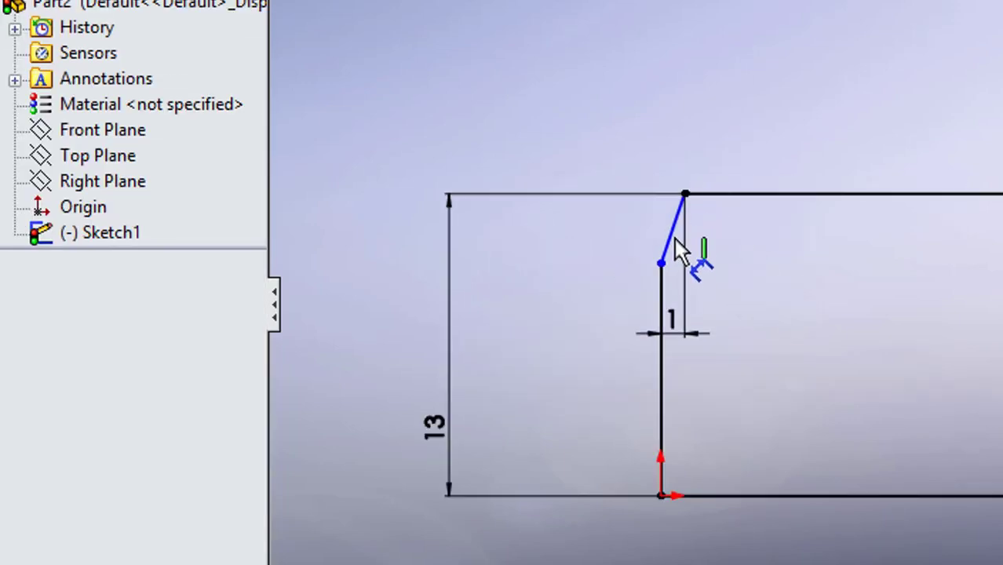
pyautogui.click(678, 220)
pyautogui.click(718, 194)
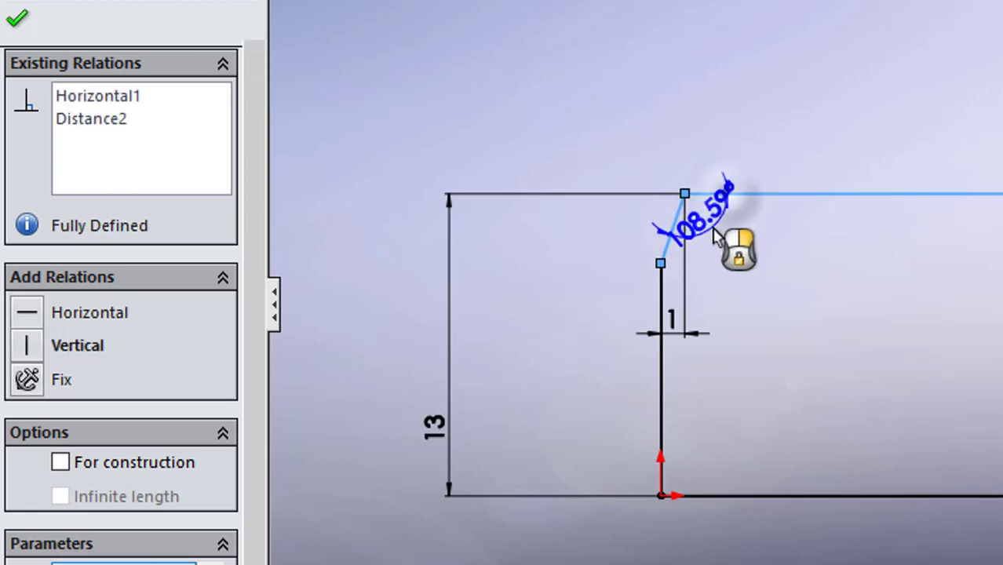
pyautogui.click(716, 235)
pyautogui.write('15')
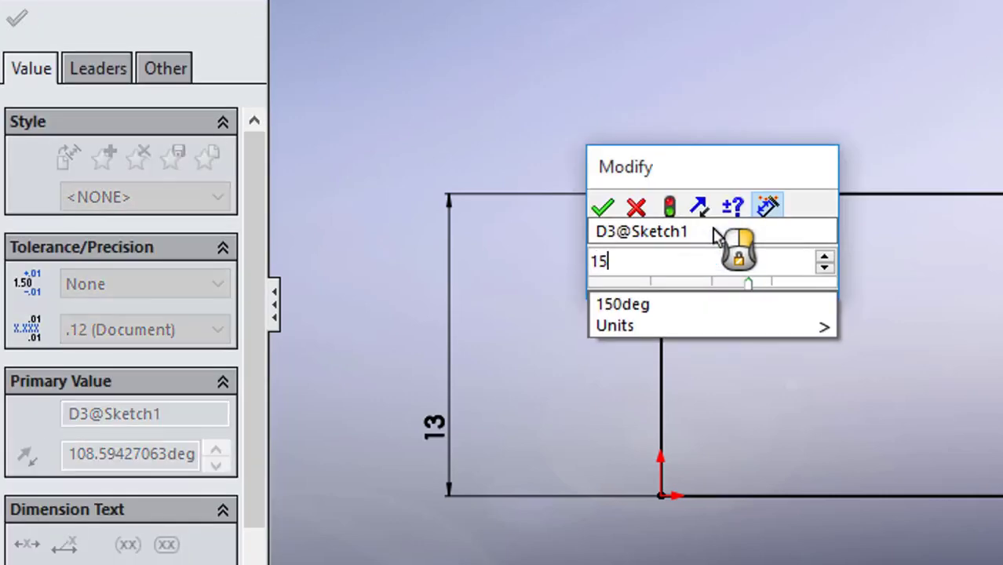
pyautogui.write('0')
pyautogui.click(602, 208)
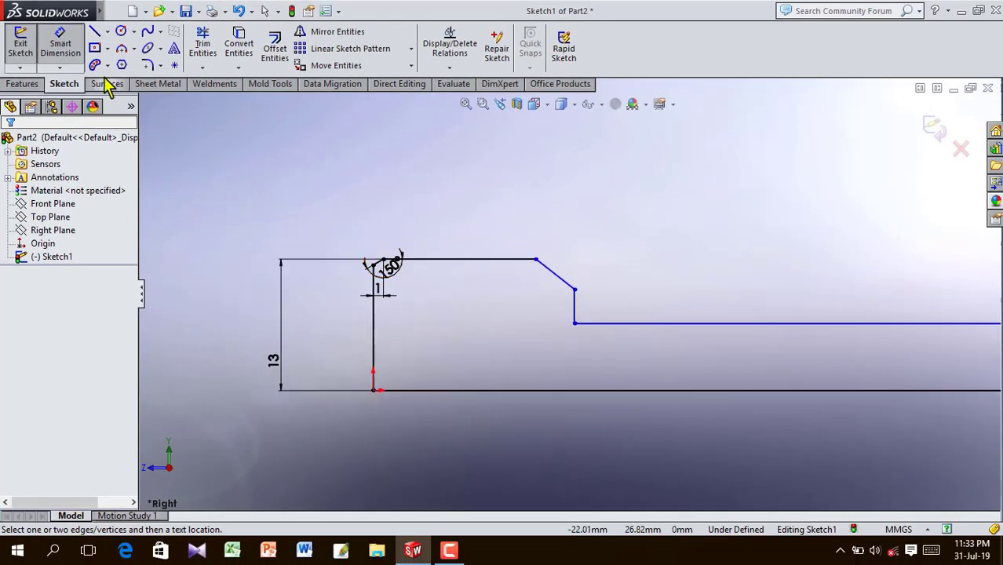
# Add an Equal relation between the two chamfer lines of the head
pyautogui.click(72, 55)
pyautogui.scroll(-2, 451, 320)
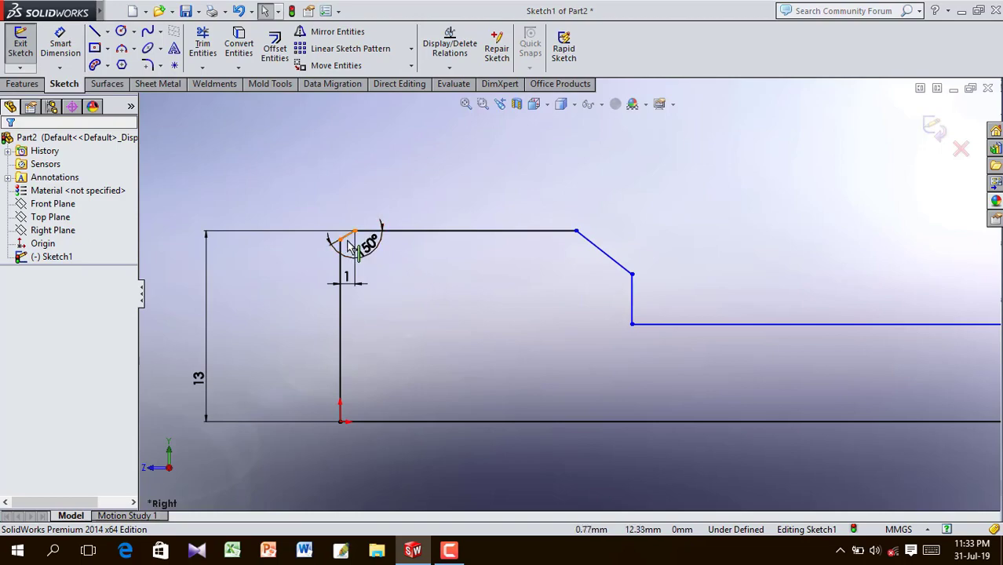
pyautogui.click(348, 244)
pyautogui.keyDown('ctrl'); pyautogui.click(598, 256); pyautogui.keyUp('ctrl')
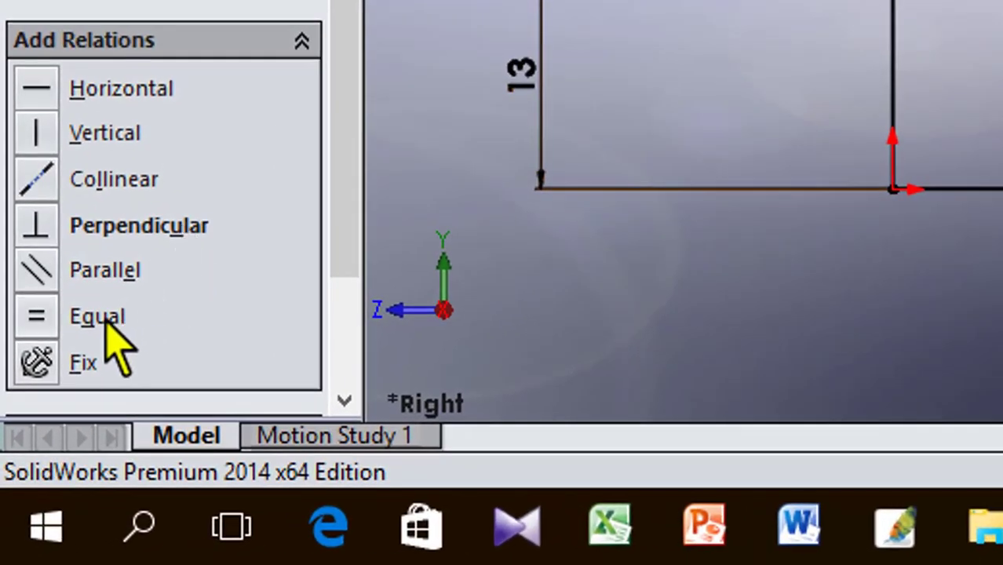
pyautogui.click(106, 318)
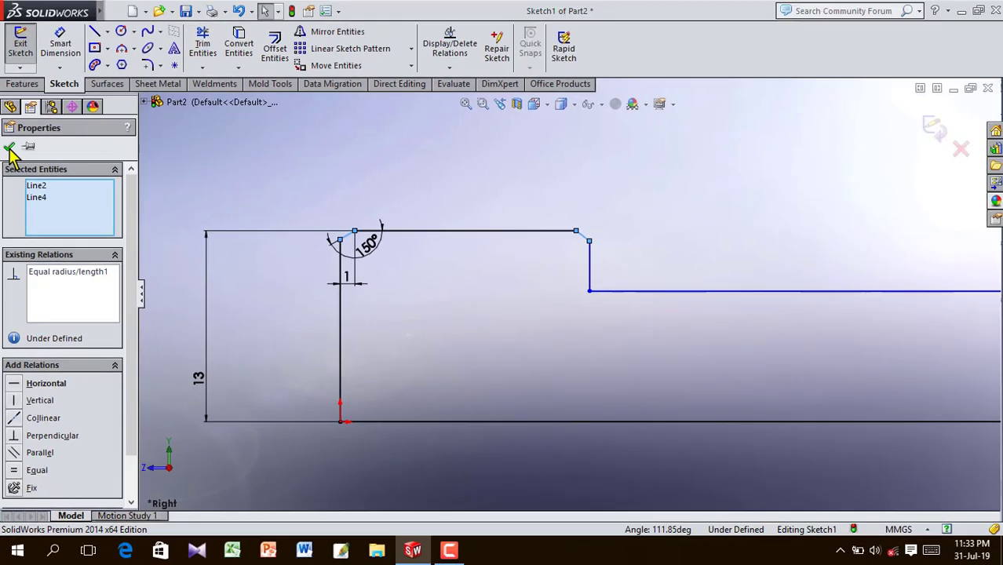
pyautogui.click(12, 140)
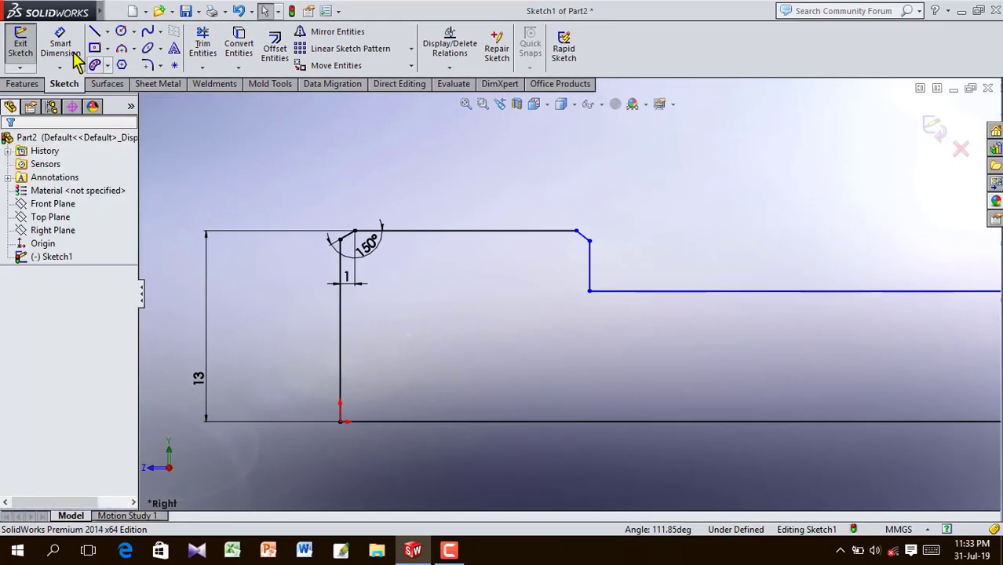
# Set the angle between the head's upper edge and the shank-side chamfer line to 150°
pyautogui.scroll(-2, 559, 248)
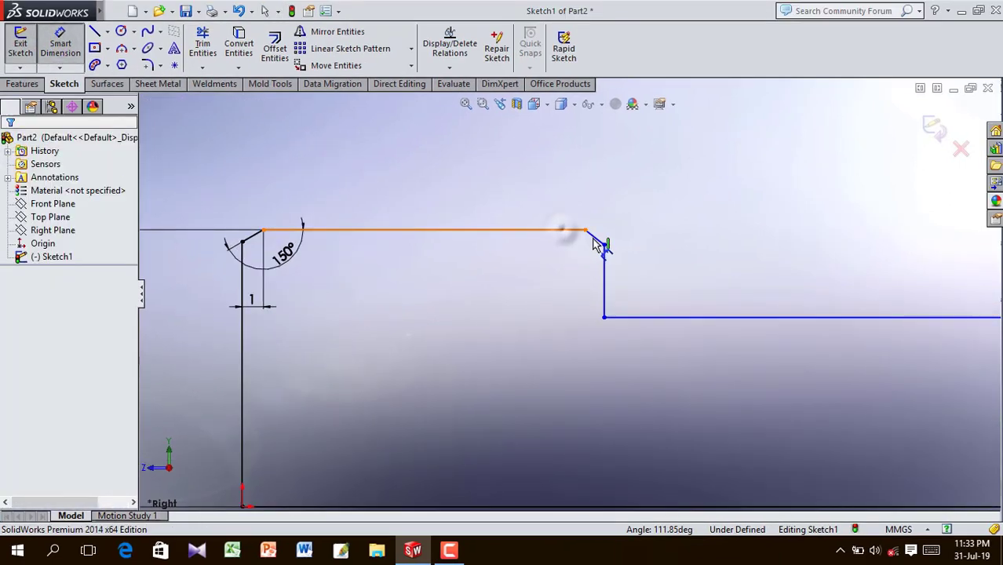
pyautogui.click(594, 244)
pyautogui.click(585, 255)
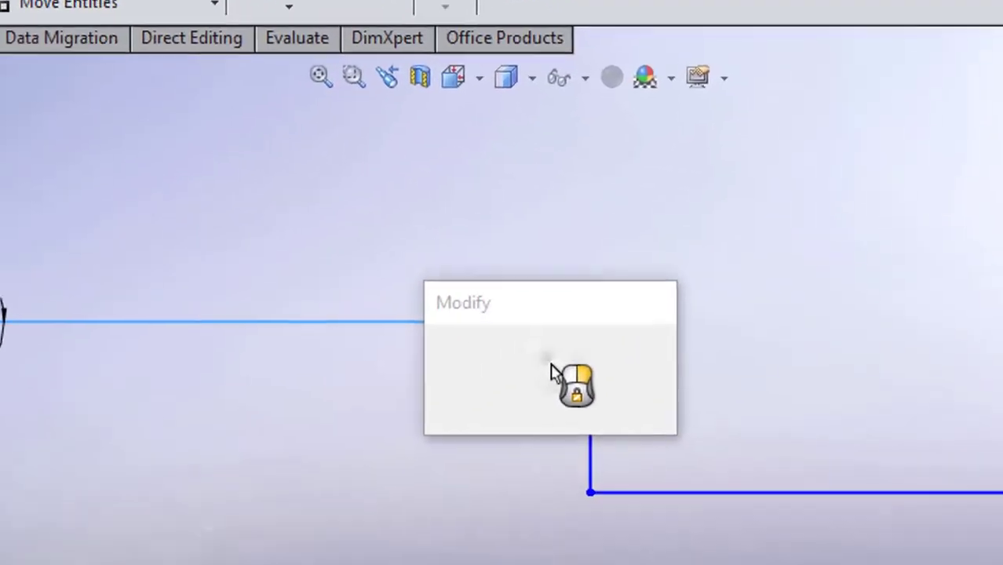
pyautogui.write('150')
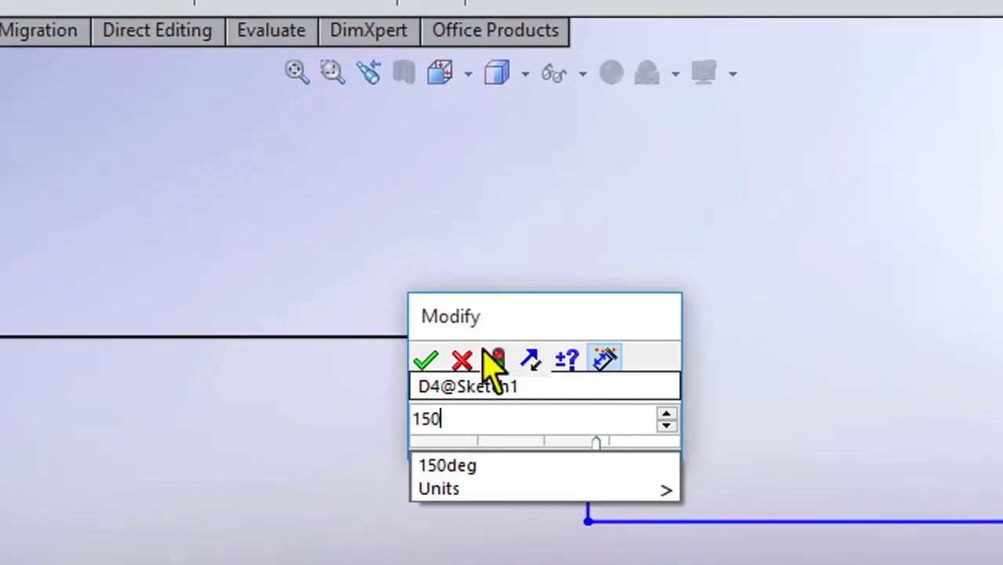
pyautogui.click(426, 361)
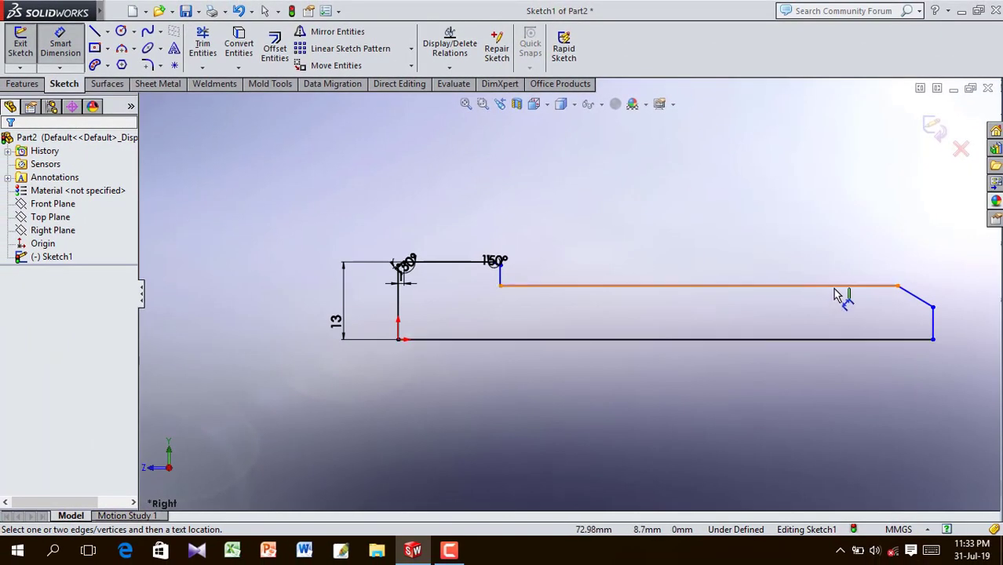
# Dimension the distance between the shank's upper line and the bottom centre line as 8 mm
pyautogui.click(840, 287)
pyautogui.click(855, 339)
pyautogui.press('z')
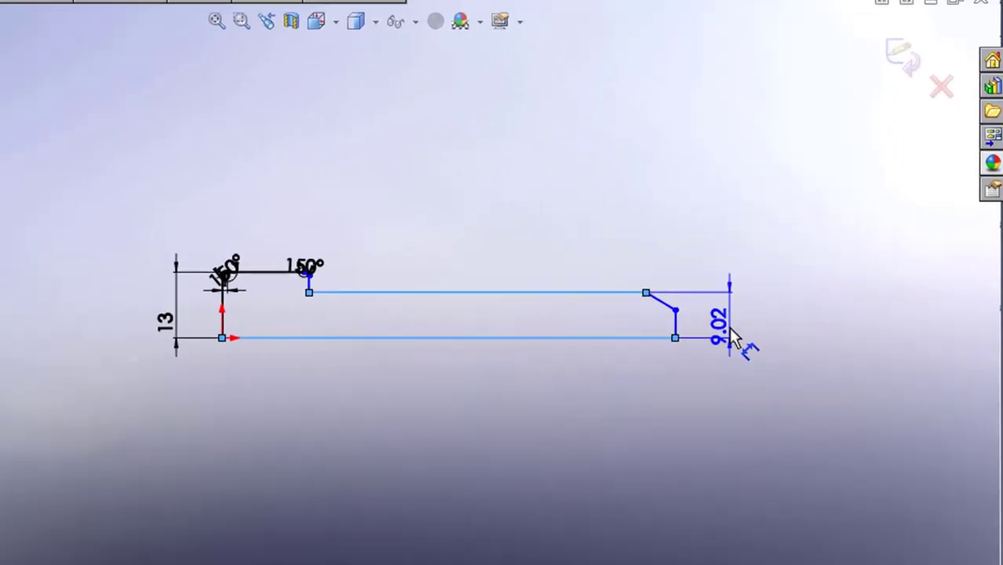
pyautogui.click(827, 320)
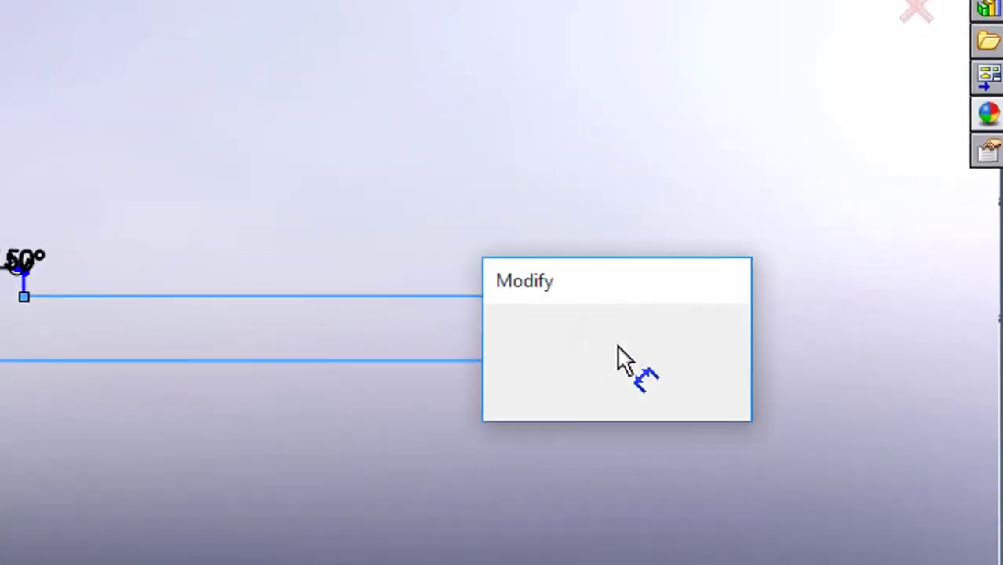
pyautogui.write('8')
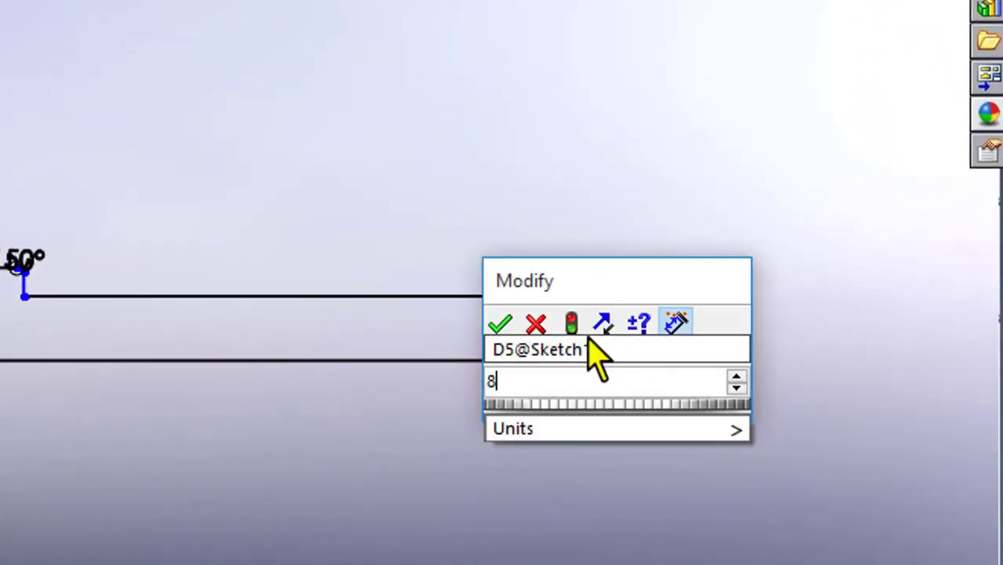
pyautogui.click(502, 327)
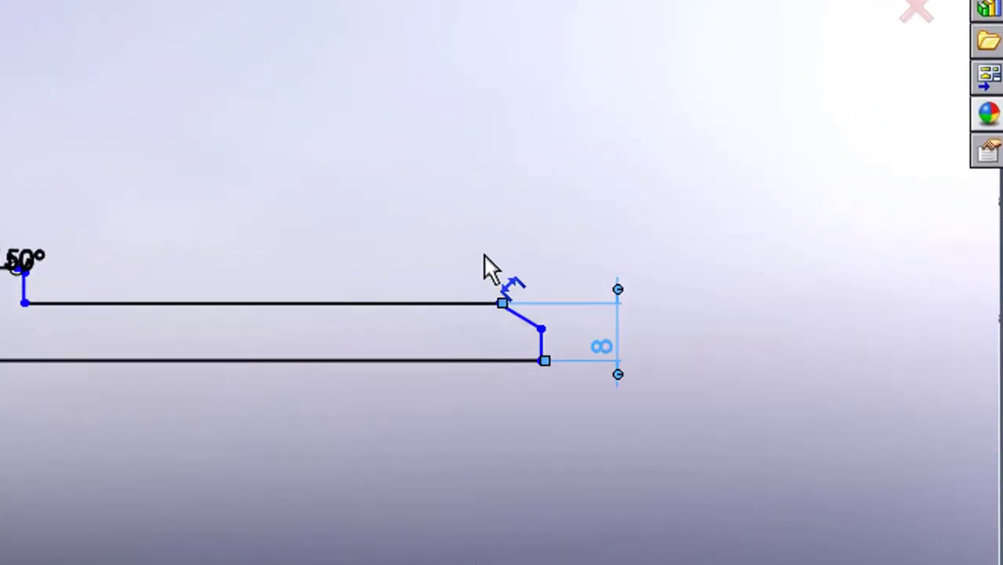
# Dimension the horizontal width of the chamfer at the shank's free end as 1.5 mm
pyautogui.scroll(-4, 506, 292)
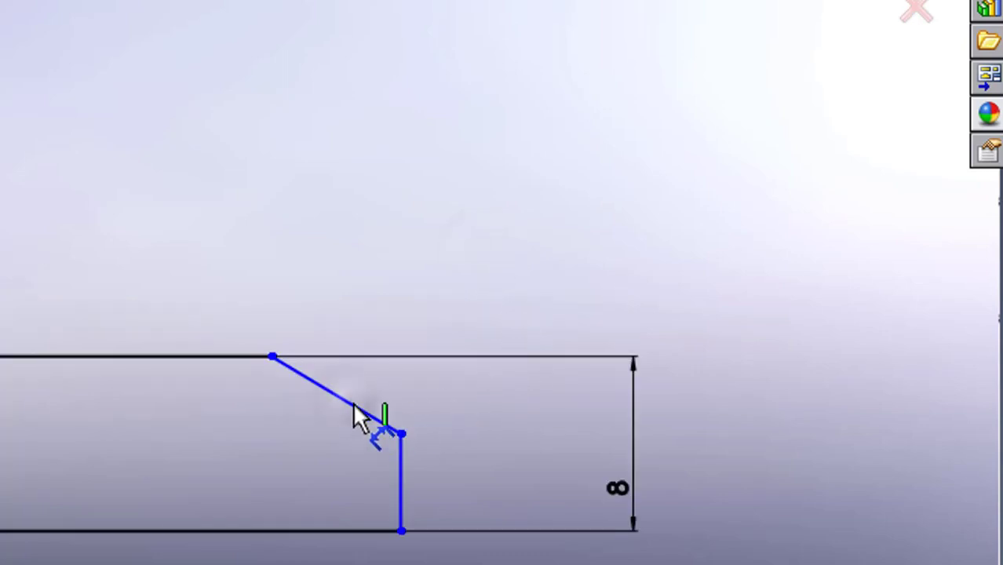
pyautogui.click(354, 406)
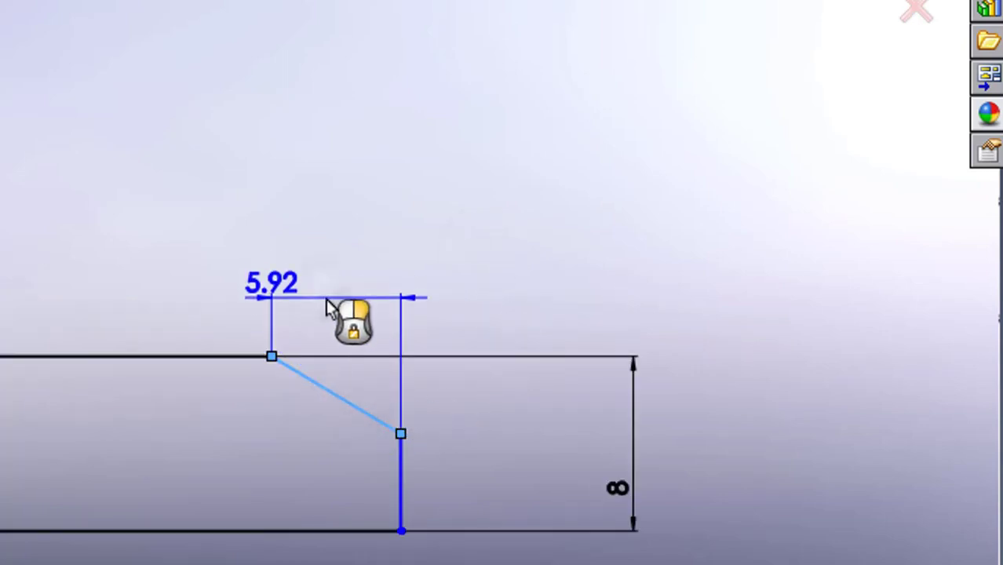
pyautogui.click(329, 306)
pyautogui.write('1')
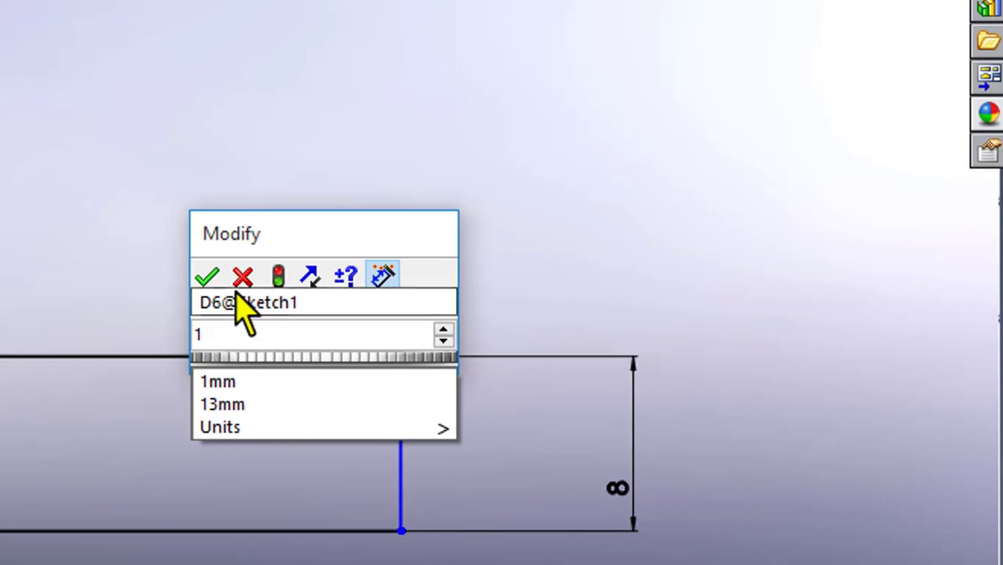
pyautogui.write('.5')
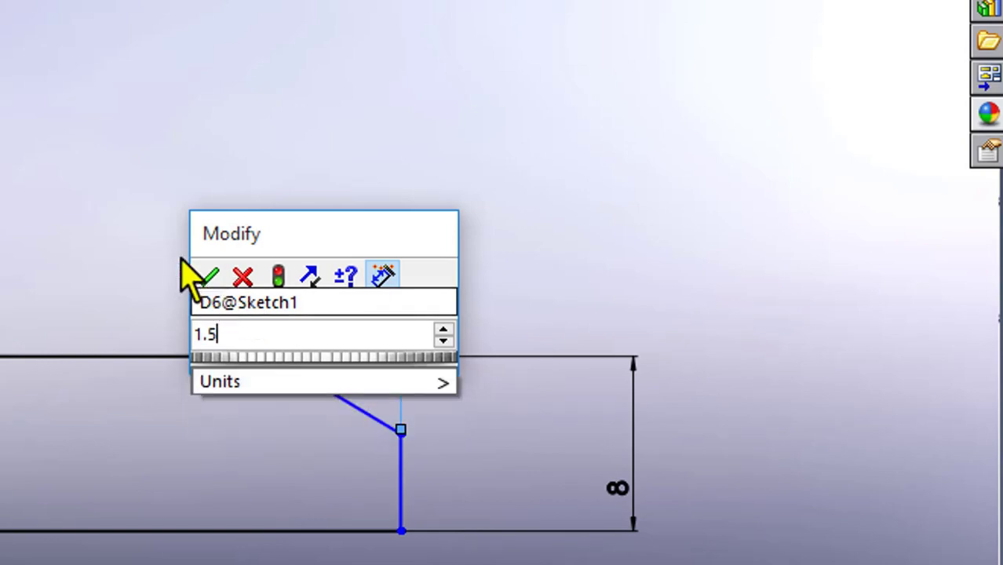
pyautogui.click(207, 274)
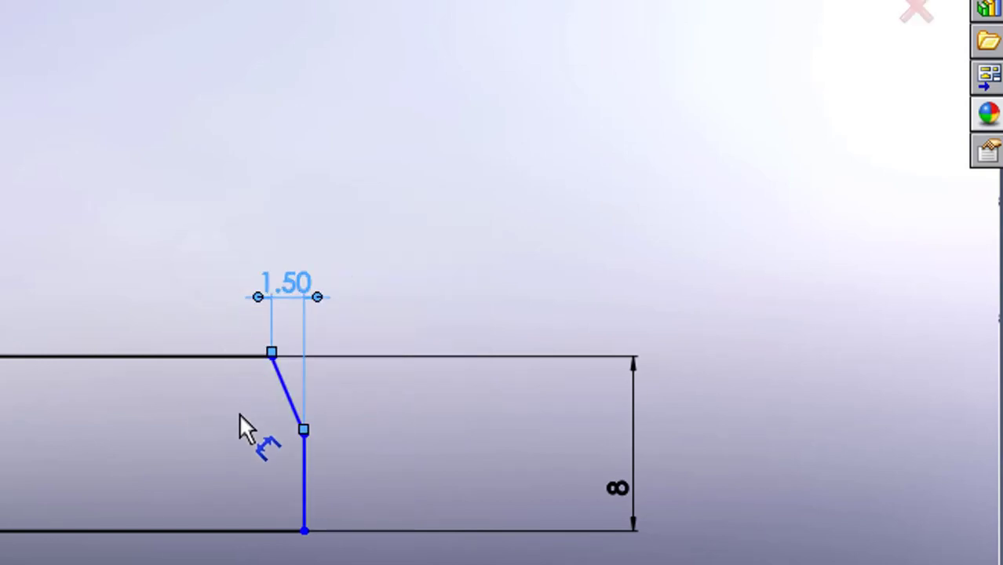
# Set the angle between the shank's upper line and its end chamfer line to 135°
pyautogui.scroll(-2, 235, 386)
pyautogui.click(212, 337)
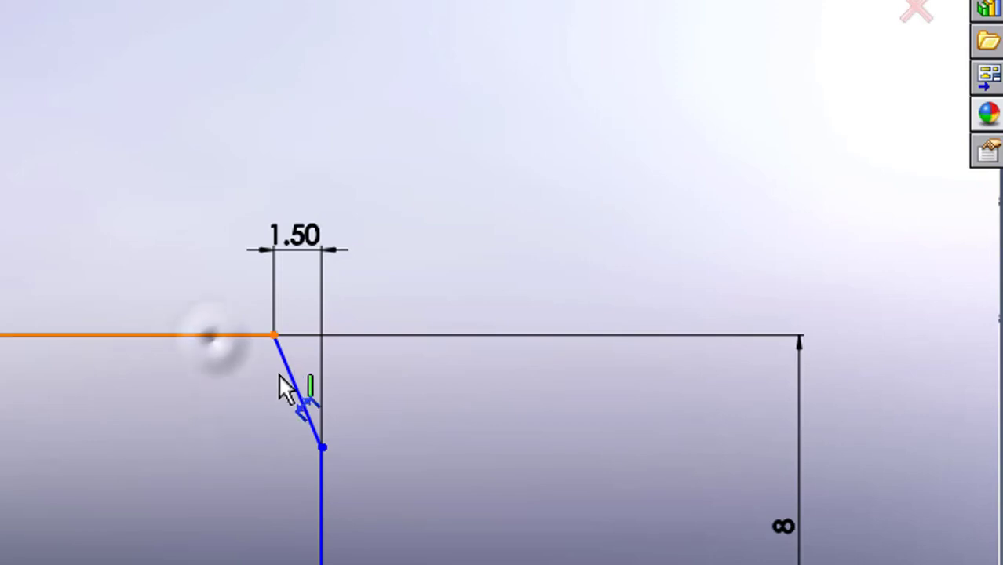
pyautogui.click(280, 377)
pyautogui.click(286, 383)
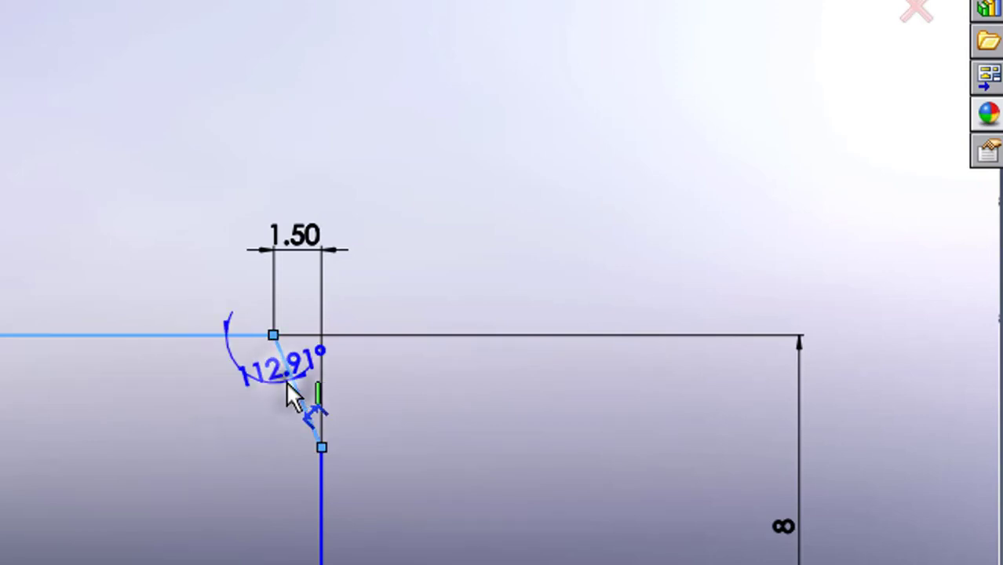
pyautogui.click(253, 394)
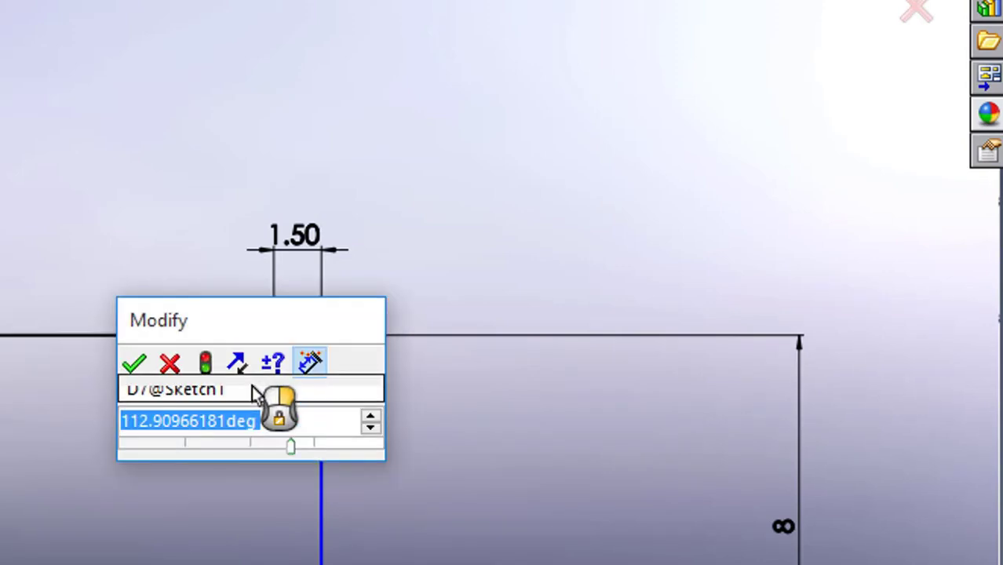
pyautogui.write('1')
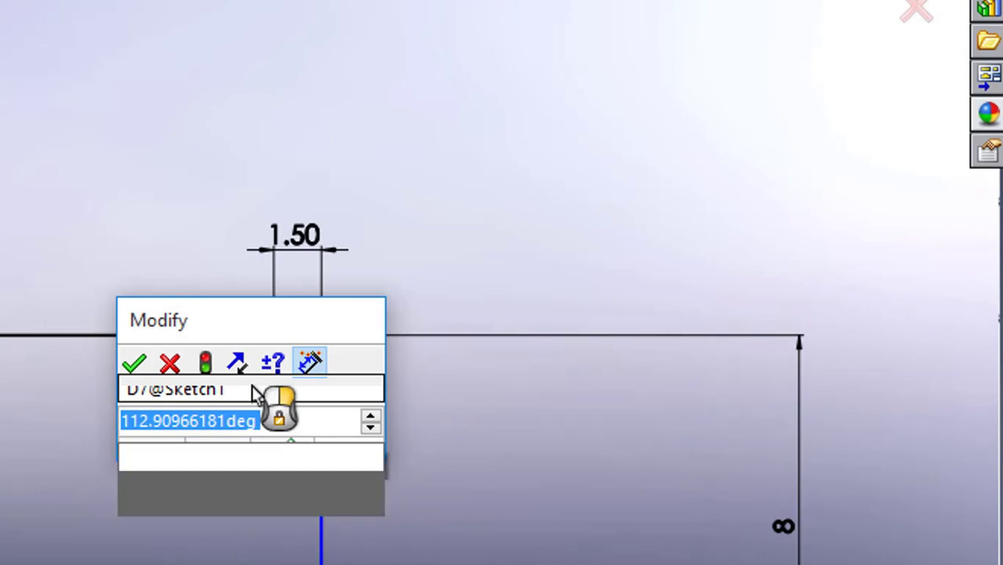
pyautogui.write('3')
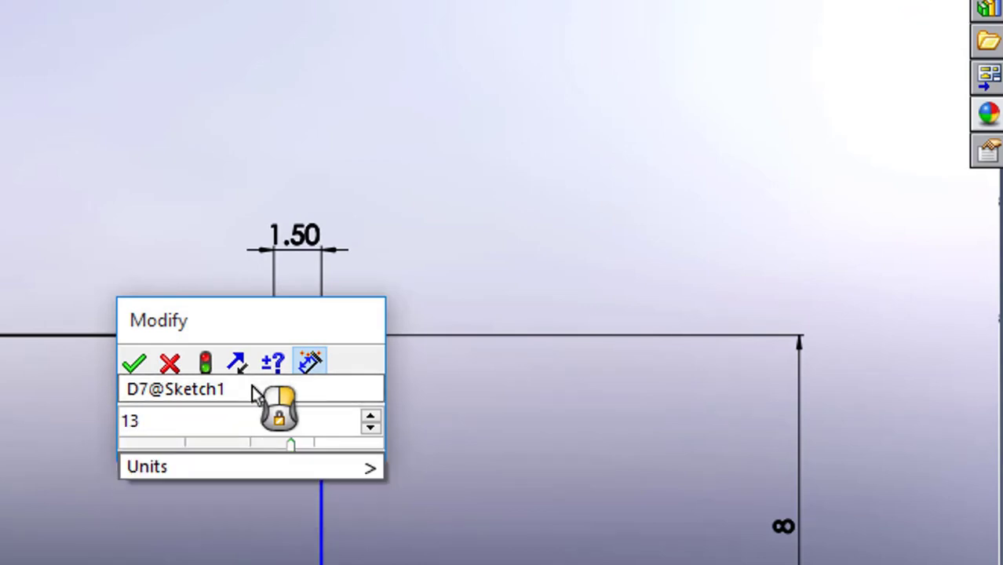
pyautogui.write('5')
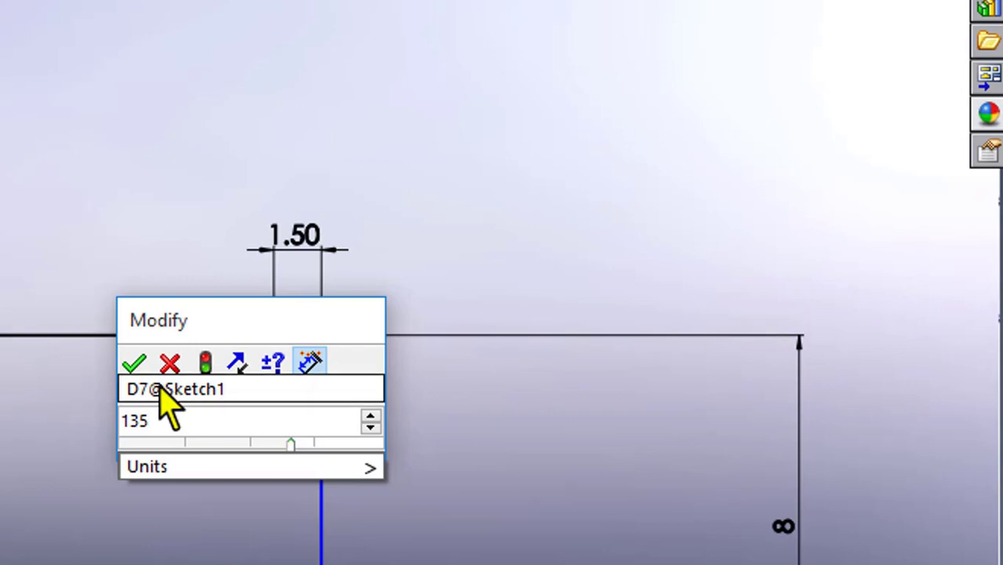
pyautogui.click(135, 367)
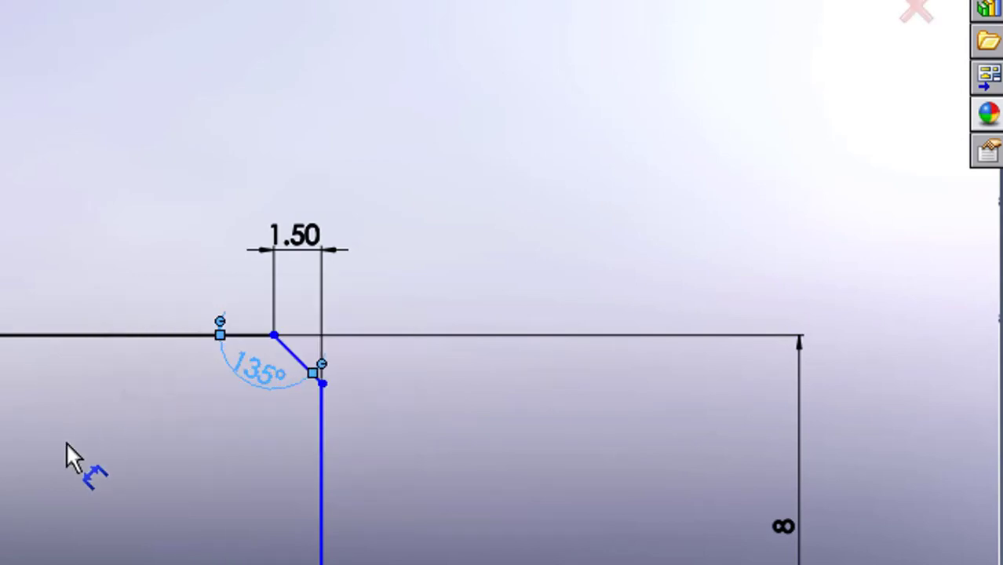
# Dimension the shank's length from the head's underside to the free end line as 60 mm
pyautogui.scroll(8, 239, 424)
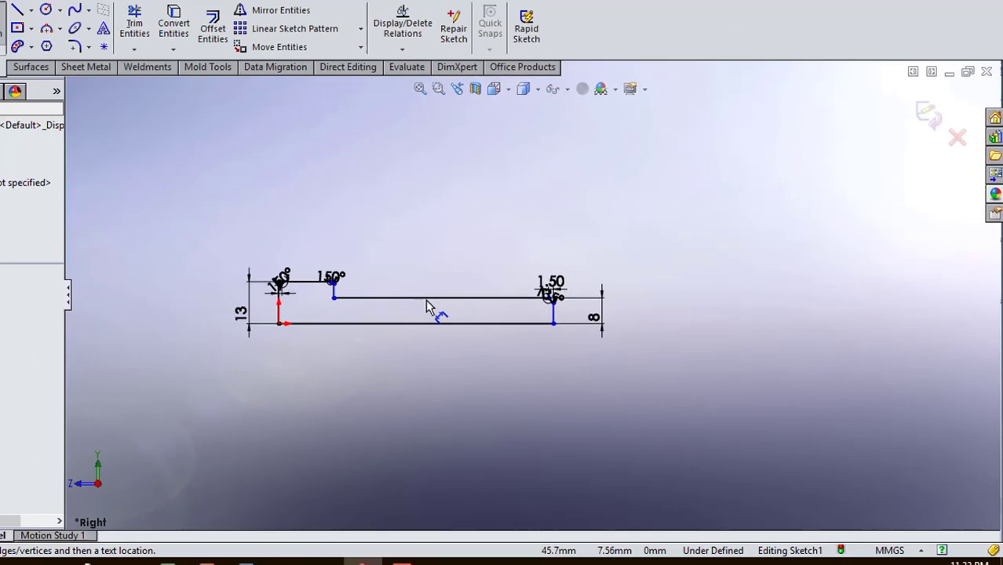
pyautogui.scroll(-3, 420, 300)
pyautogui.scroll(-4, 463, 303)
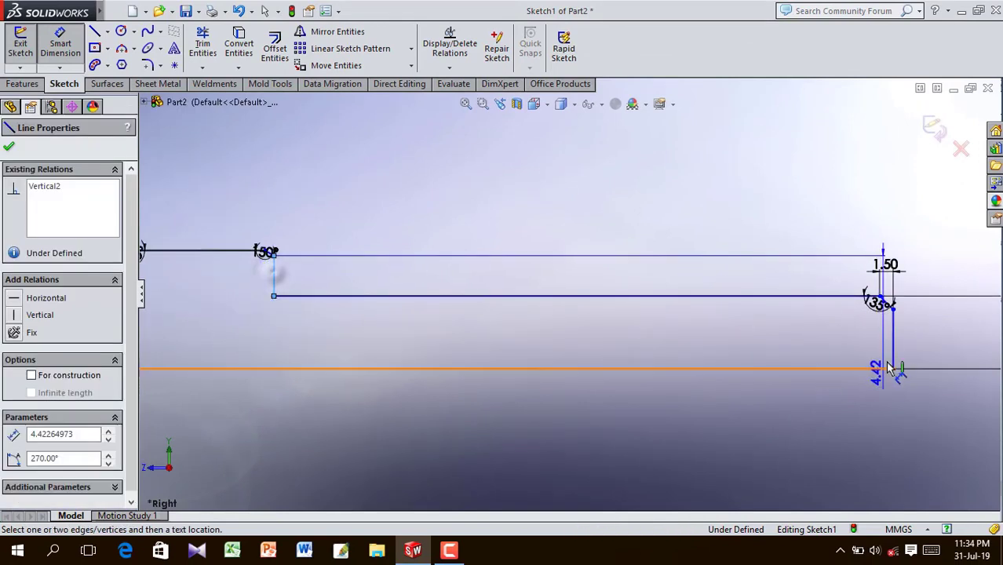
pyautogui.click(894, 355)
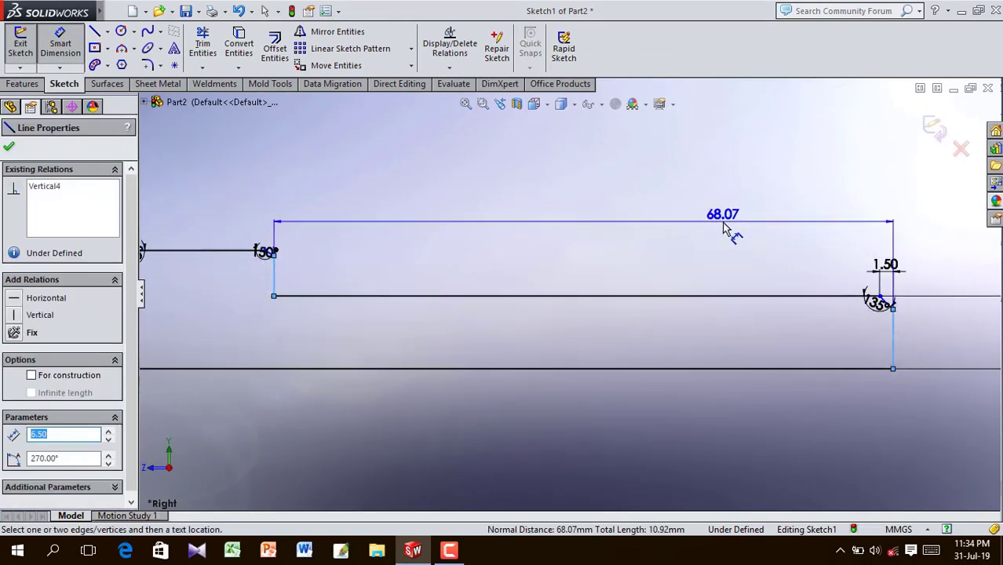
pyautogui.click(726, 233)
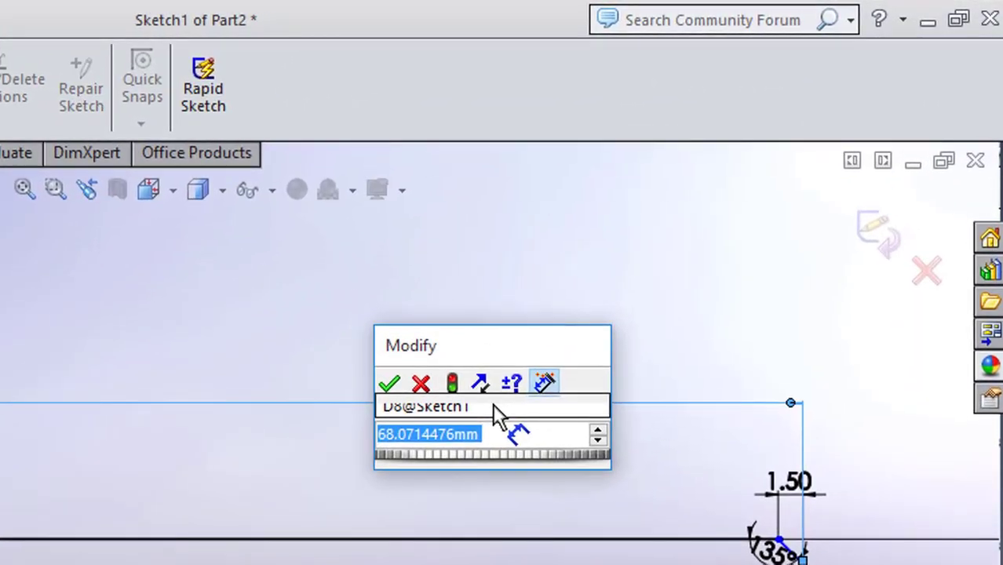
pyautogui.write('60')
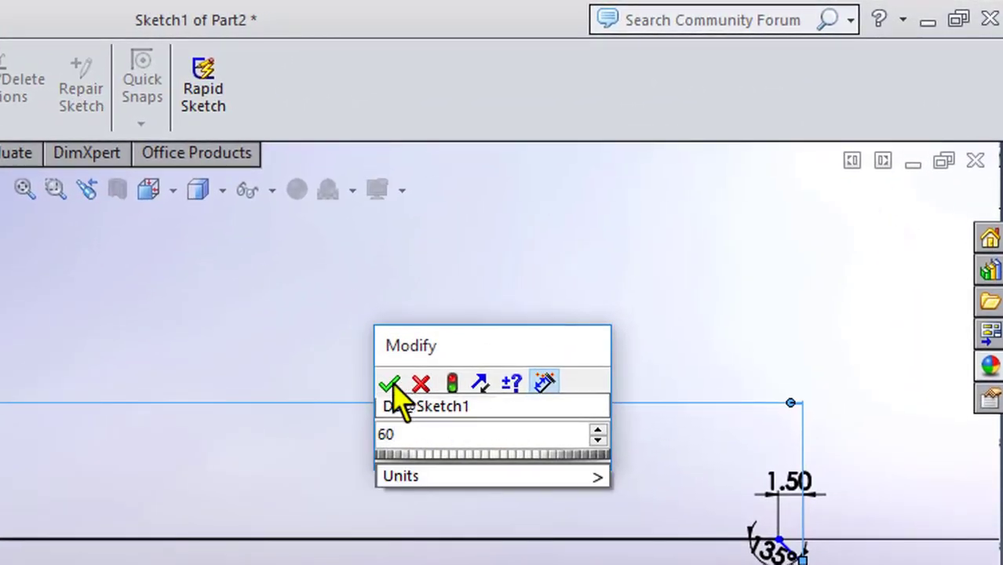
pyautogui.click(390, 384)
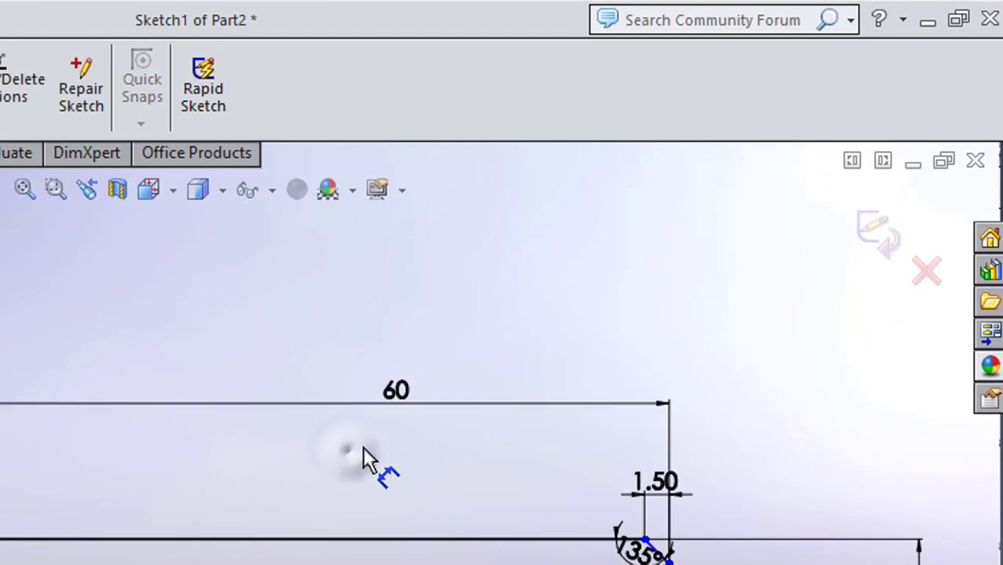
# Set the shank's length to 64 mm and move its dimension text closer to the middle of the shank
pyautogui.click(394, 401)
pyautogui.doubleClick(394, 389)
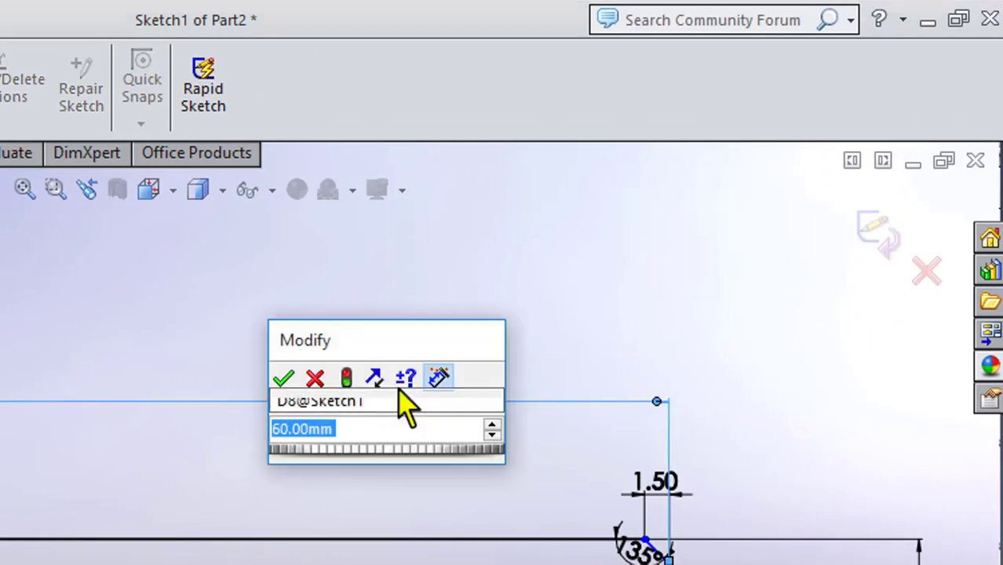
pyautogui.write('64')
pyautogui.click(284, 379)
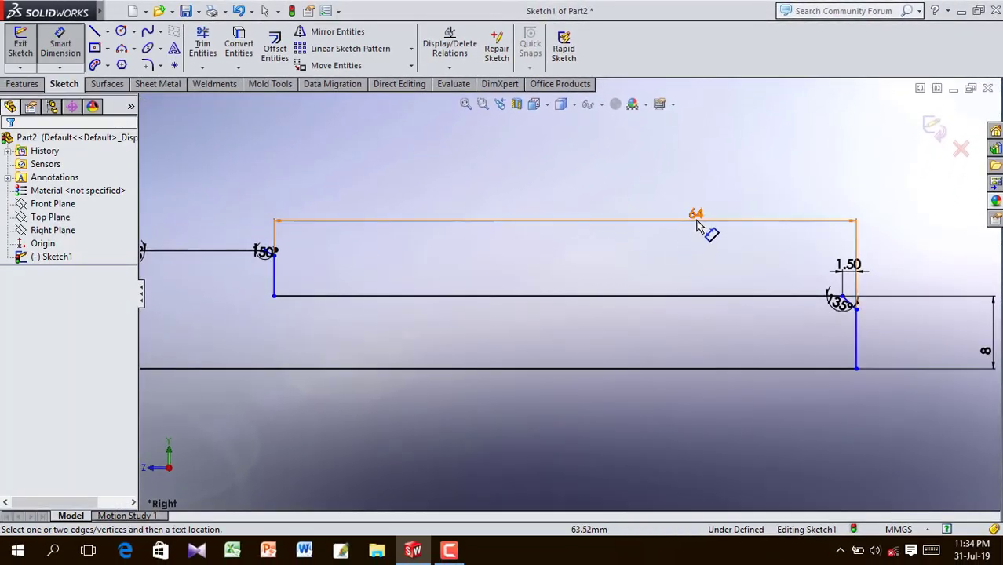
pyautogui.moveTo(698, 225); pyautogui.dragTo(583, 231)
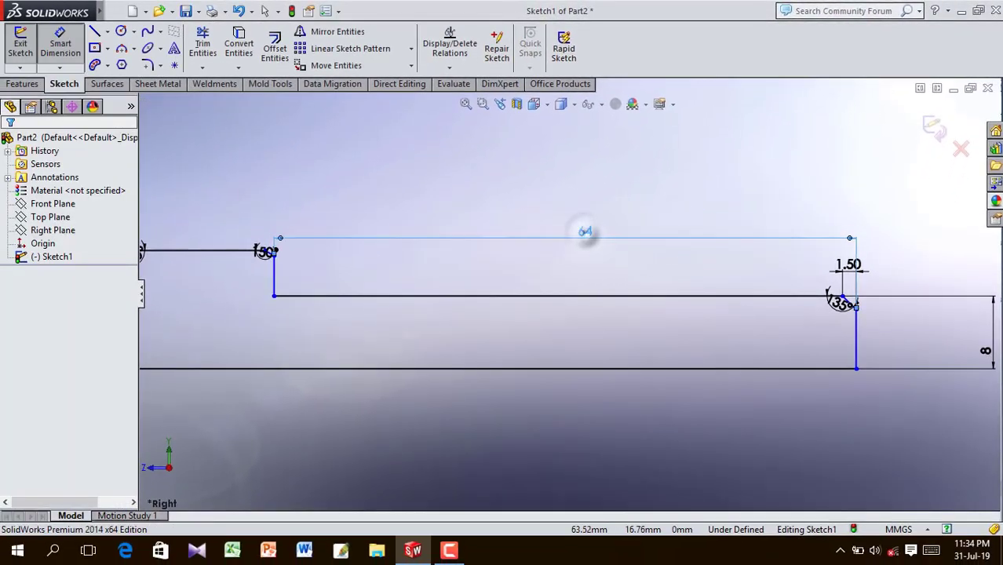
pyautogui.click(421, 275)
# Dimension the head's length between its outer vertical line and the shank-side vertical line as 16 mm
pyautogui.scroll(4, 378, 262)
pyautogui.scroll(-8, 349, 269)
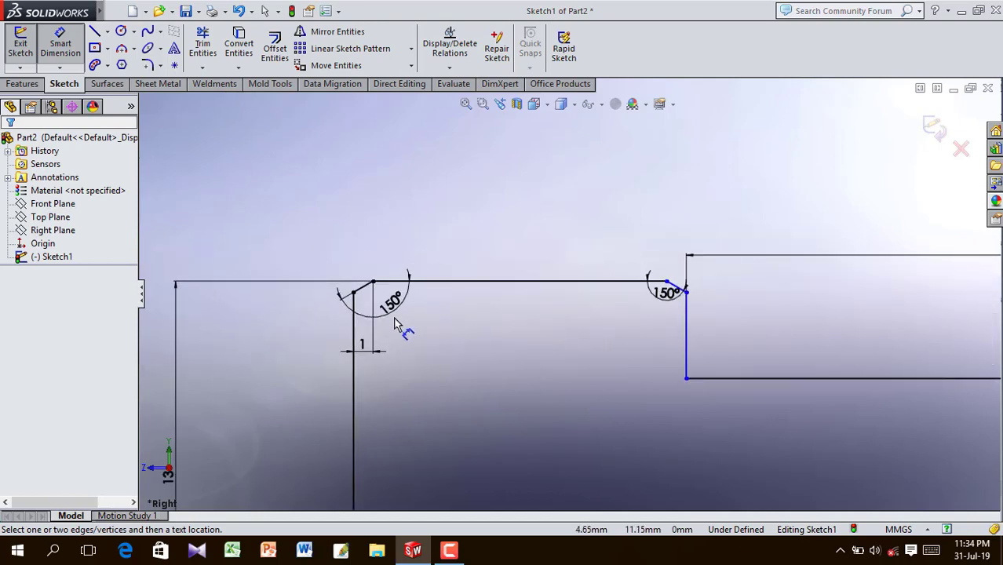
pyautogui.click(372, 326)
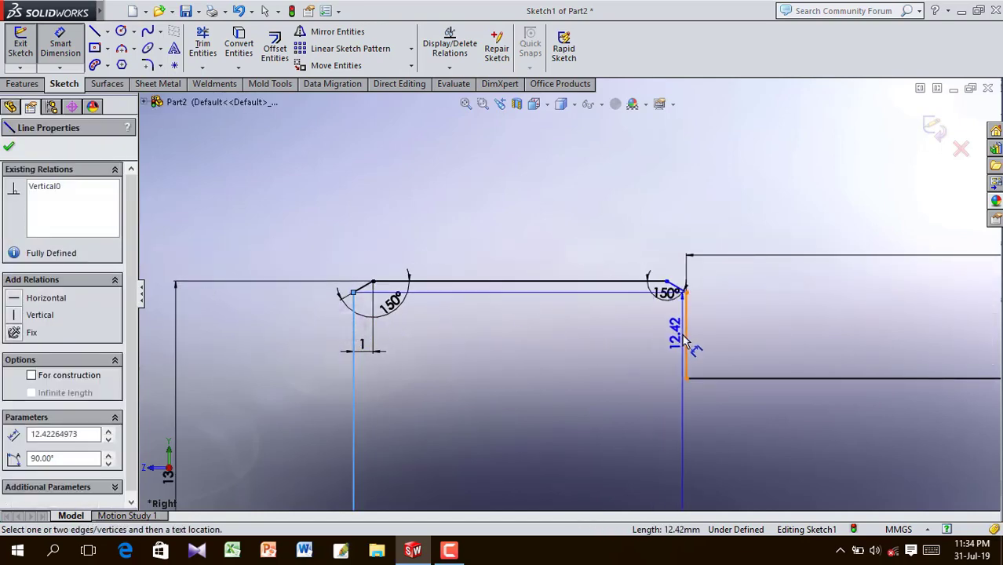
pyautogui.click(684, 340)
pyautogui.click(517, 208)
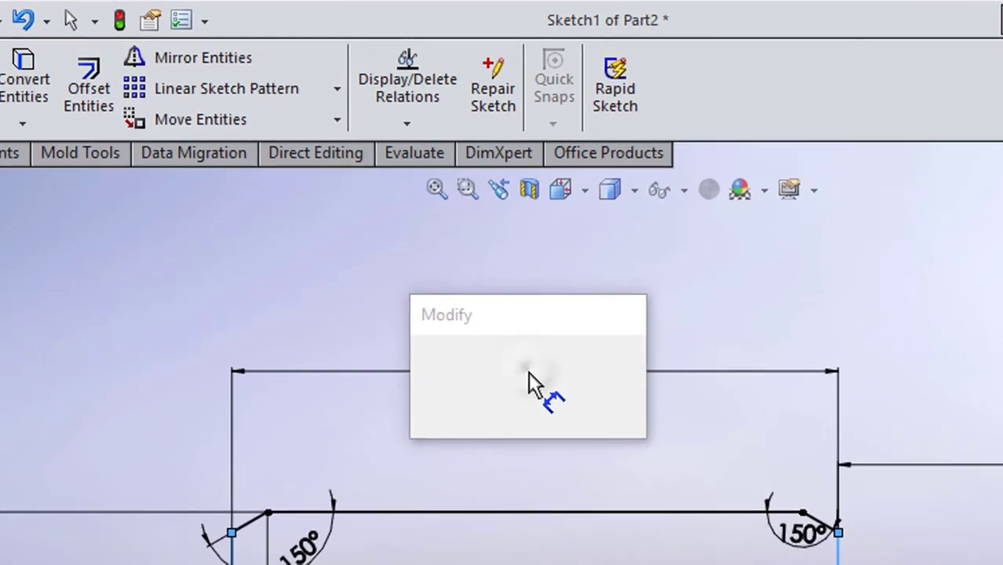
pyautogui.write('16')
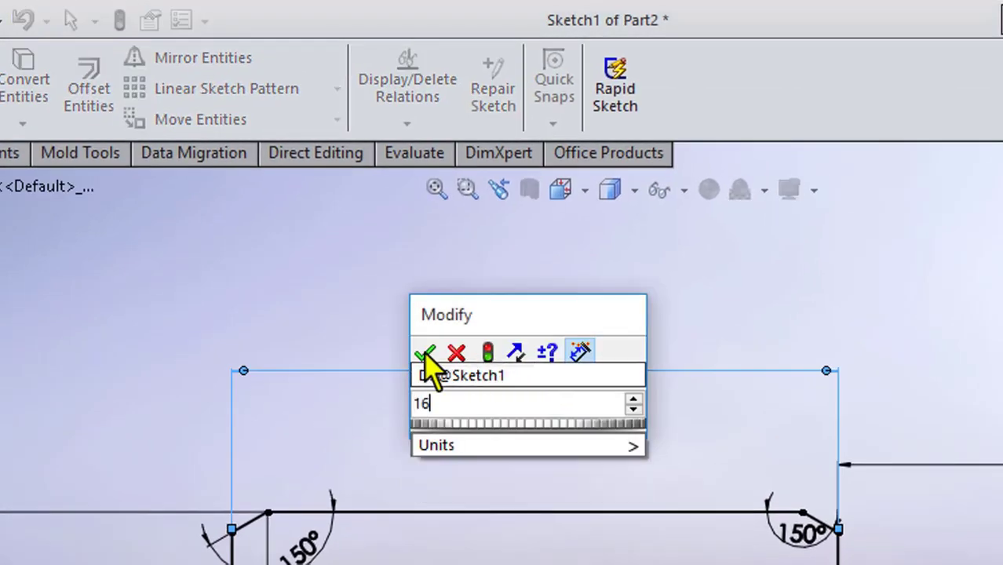
pyautogui.click(424, 353)
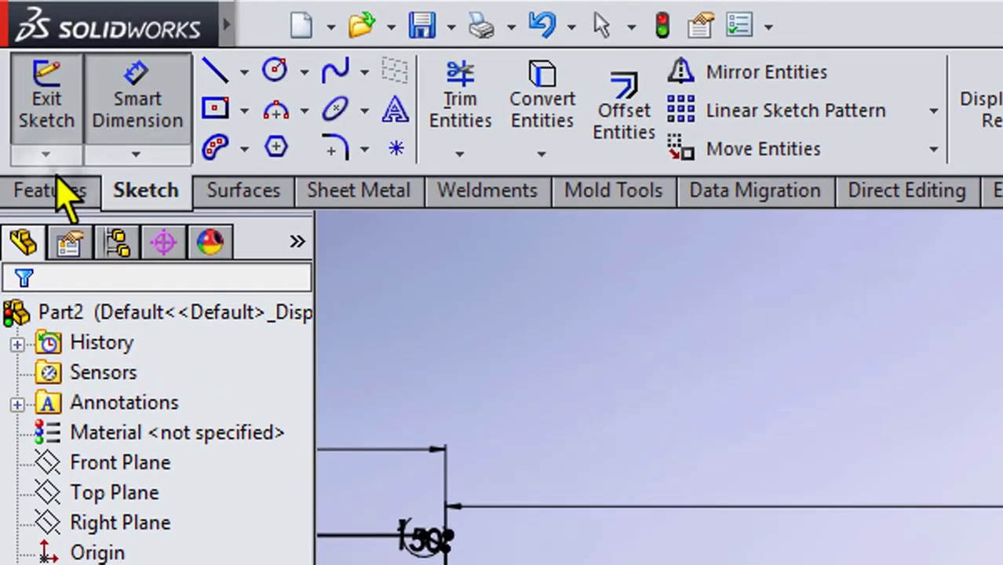
# Revolve the half-profile 360° about its long bottom line to form the solid screw body
pyautogui.click(52, 191)
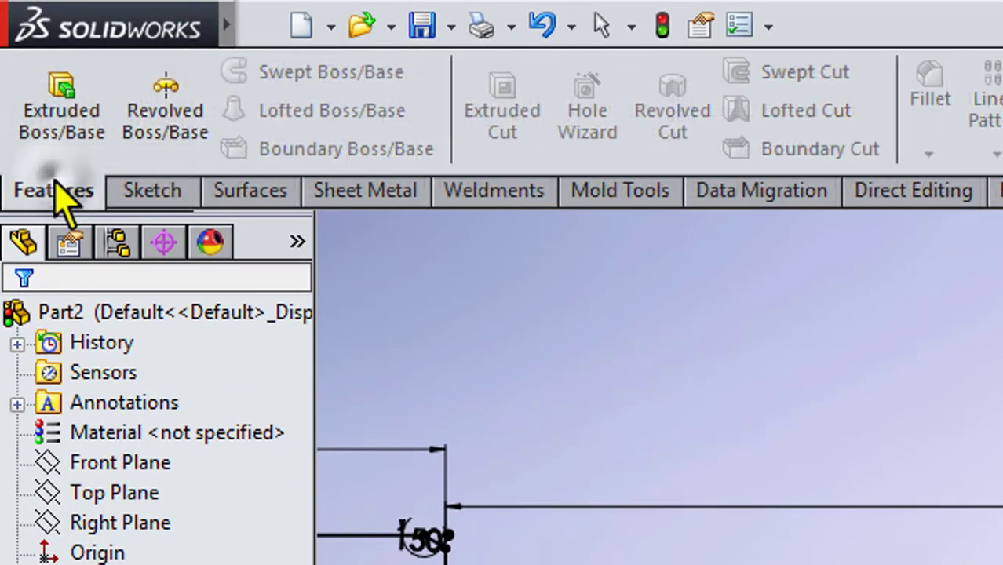
pyautogui.click(189, 143)
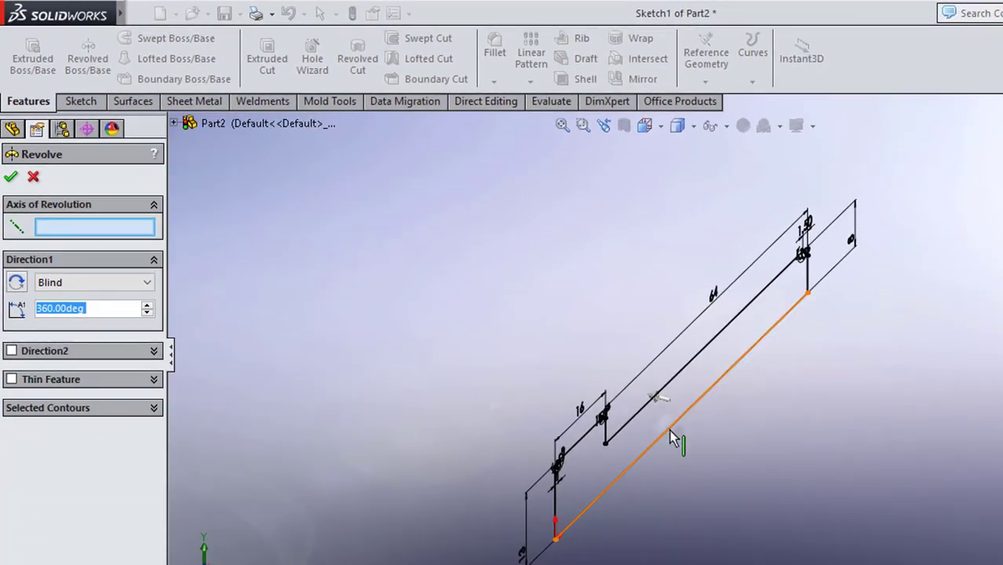
pyautogui.click(671, 437)
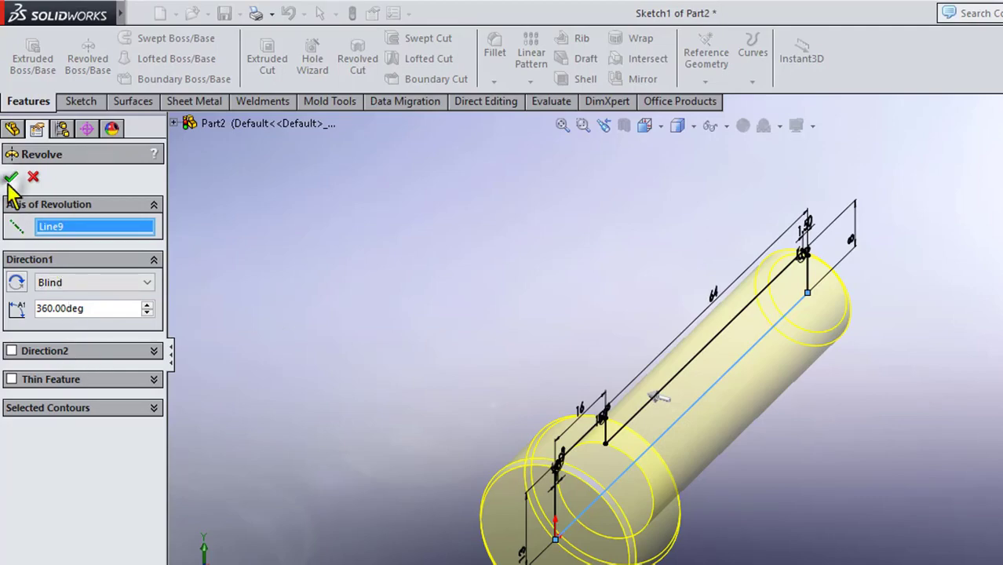
pyautogui.click(11, 177)
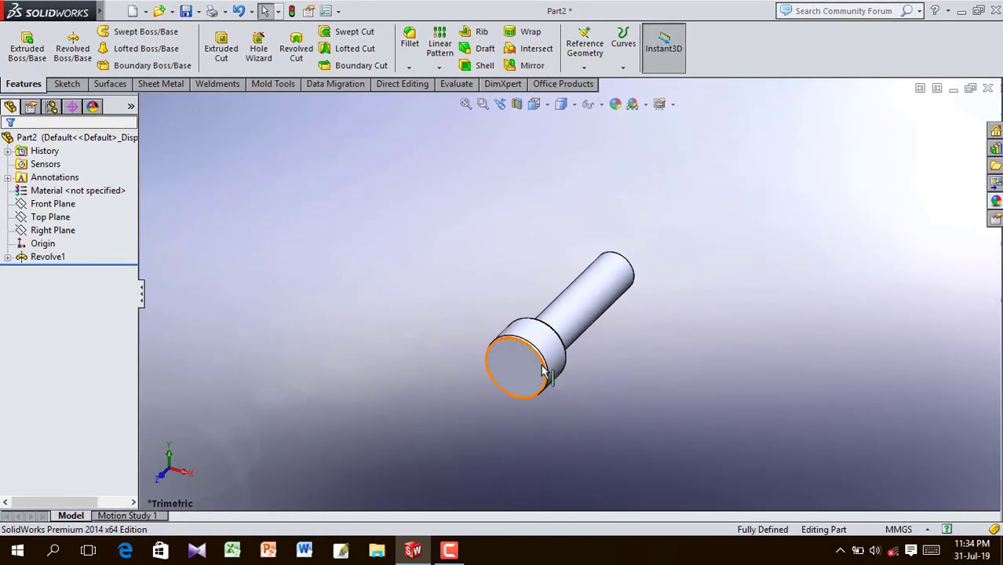
# Start a sketch on the screw head's outer face and draw a six-sided inscribed-circle polygon centred on the origin
pyautogui.moveTo(510, 354); pyautogui.dragTo(467, 258, button='middle')
pyautogui.click(494, 315)
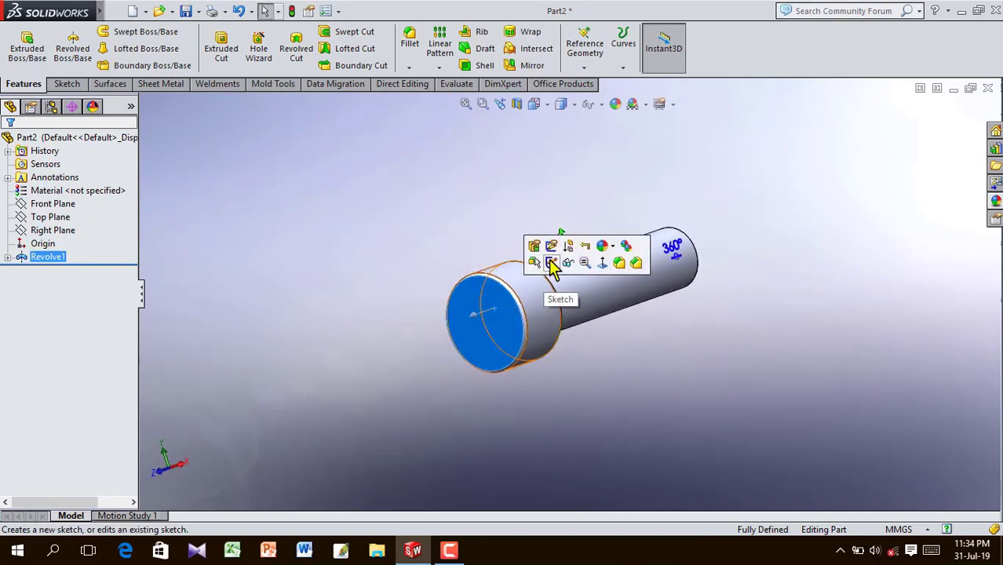
pyautogui.click(545, 262)
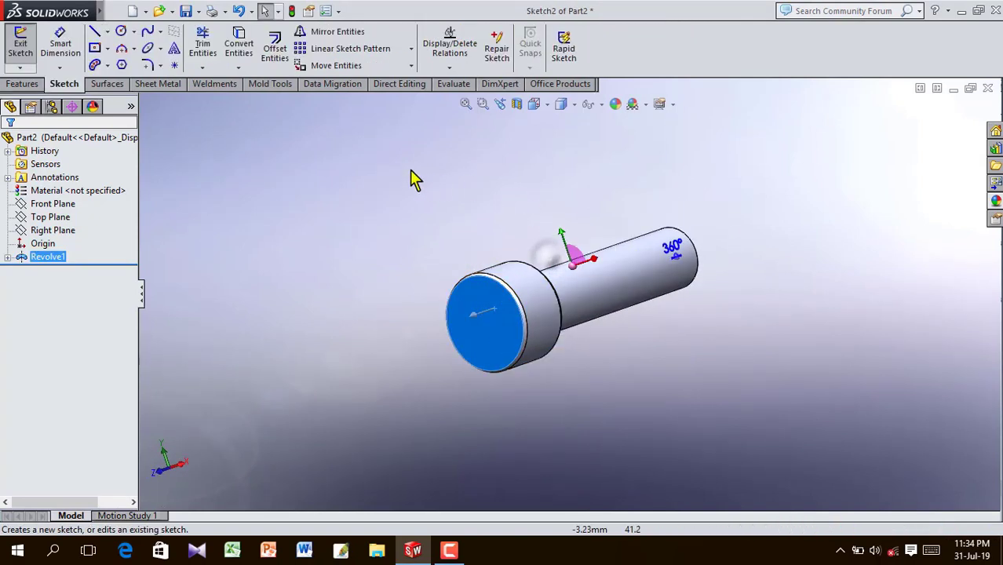
pyautogui.click(545, 108)
pyautogui.click(609, 178)
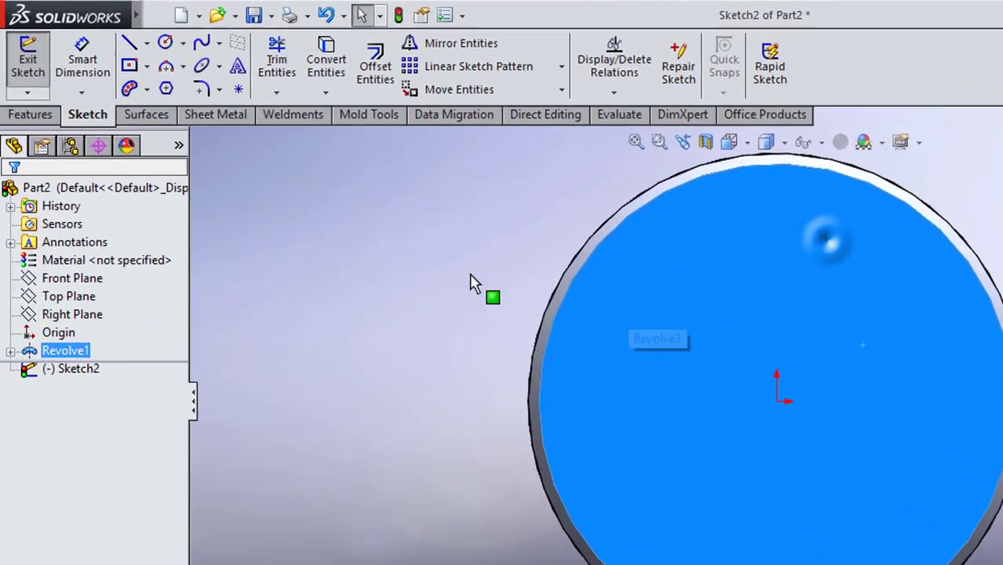
pyautogui.click(239, 127)
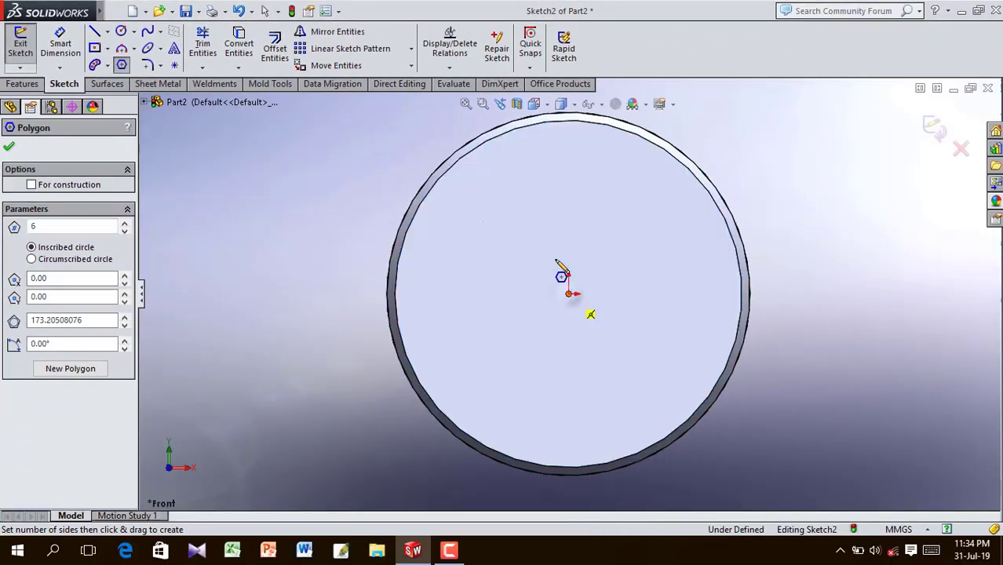
pyautogui.moveTo(568, 293); pyautogui.dragTo(529, 184)
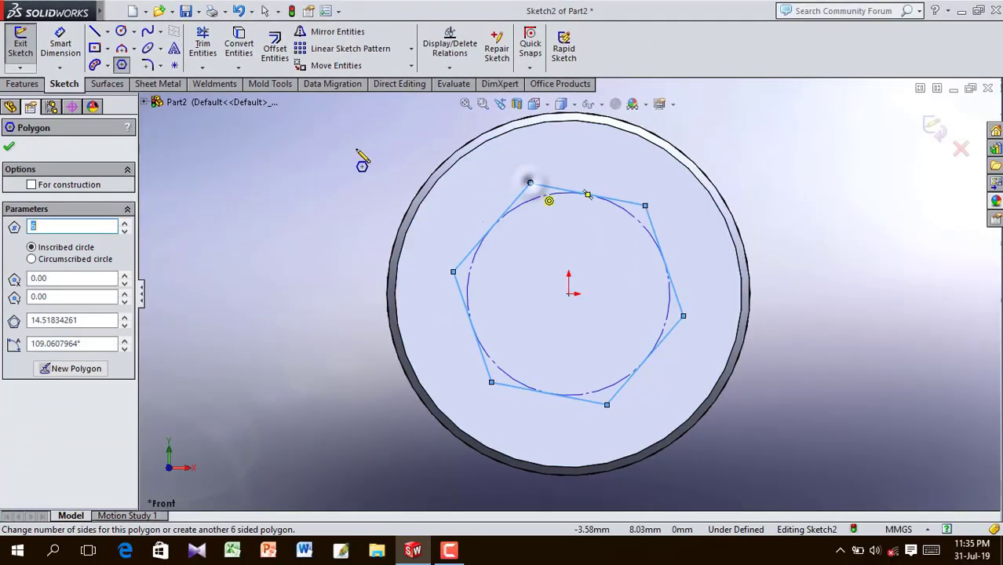
# Dimension the hexagon's inscribed construction circle to a diameter of 13 mm
pyautogui.click(63, 55)
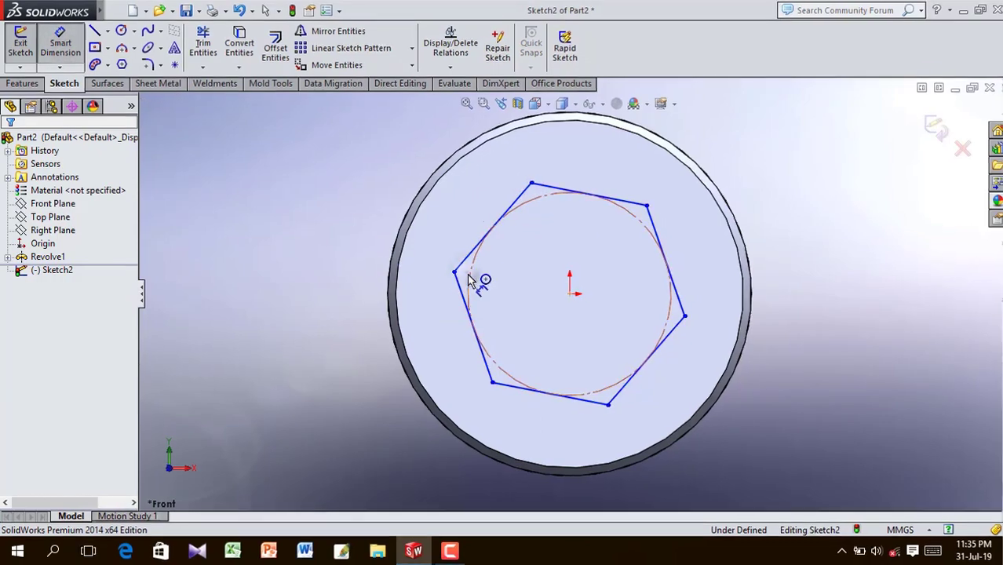
pyautogui.click(469, 281)
pyautogui.click(360, 281)
pyautogui.write('13')
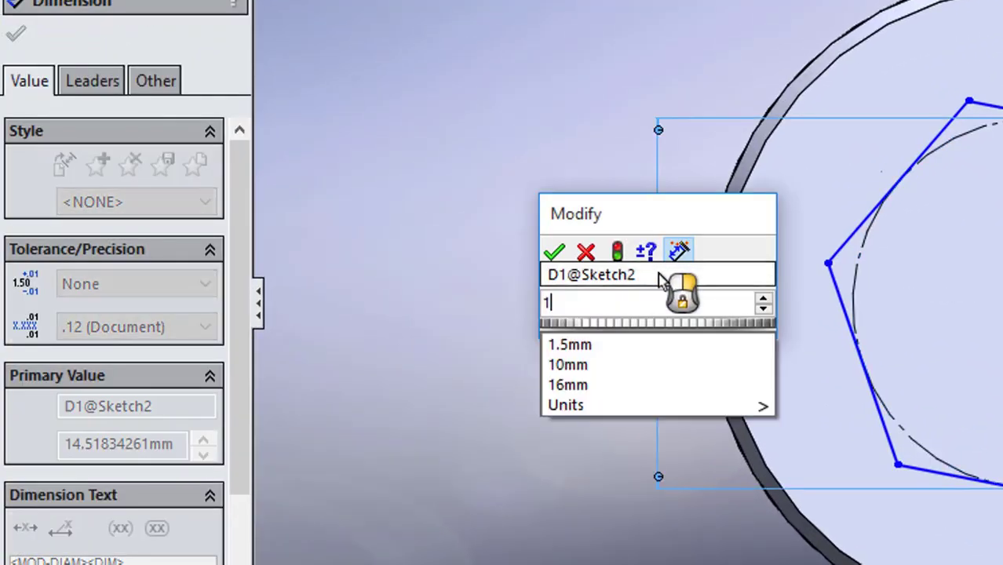
pyautogui.click(555, 251)
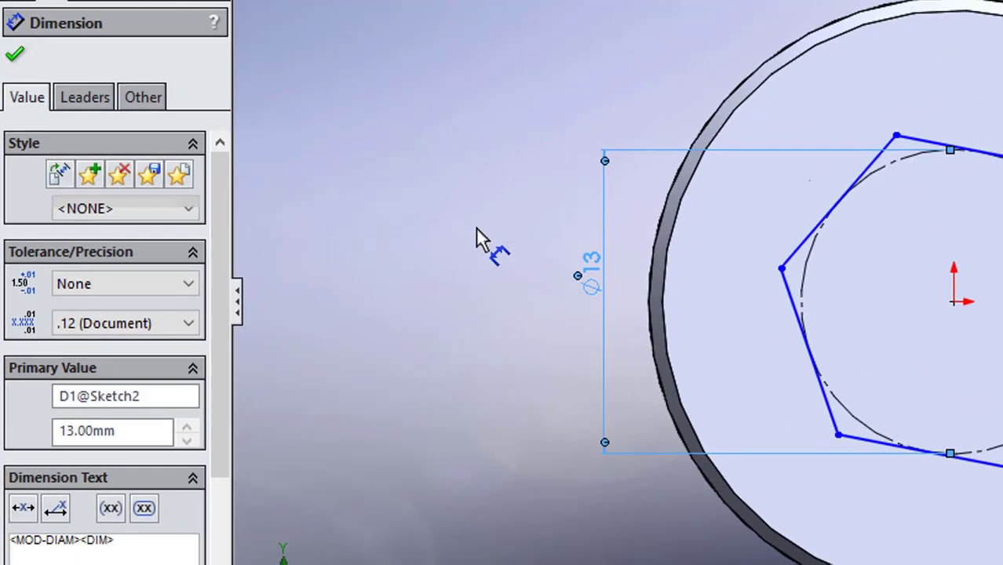
pyautogui.click(521, 228)
pyautogui.click(55, 42)
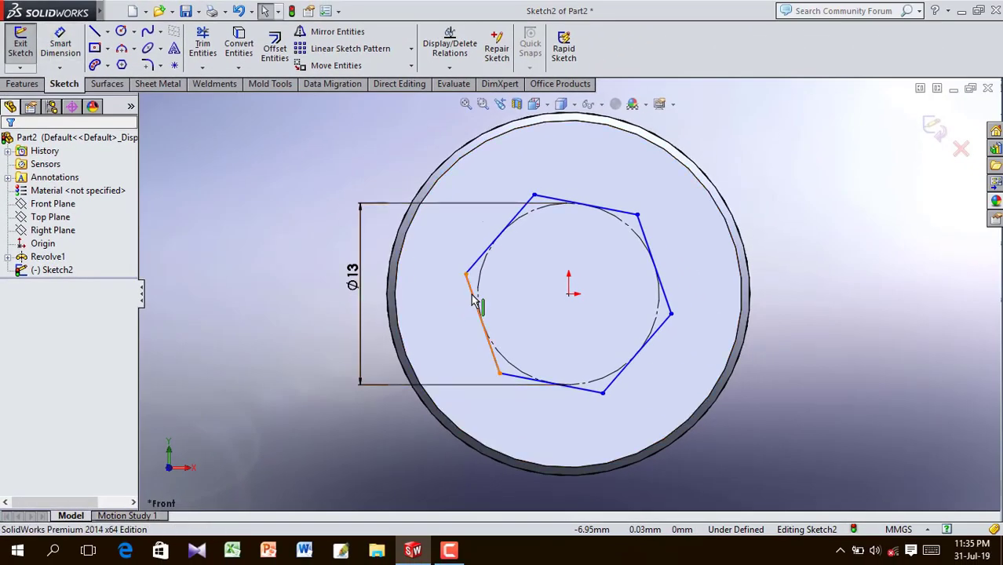
# Add a Vertical relation to the hexagon's left side so the socket profile stands upright
pyautogui.click(475, 299)
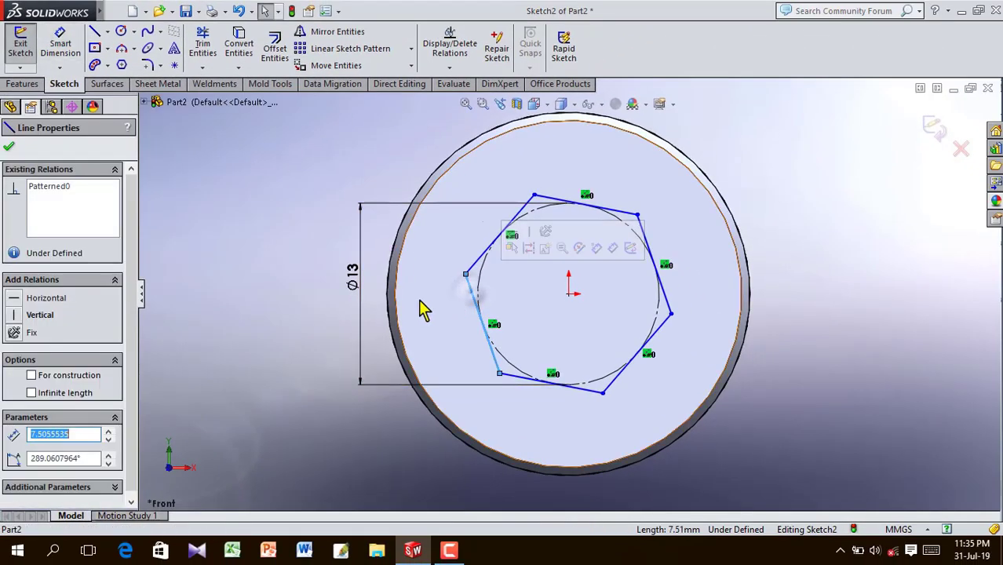
pyautogui.click(41, 315)
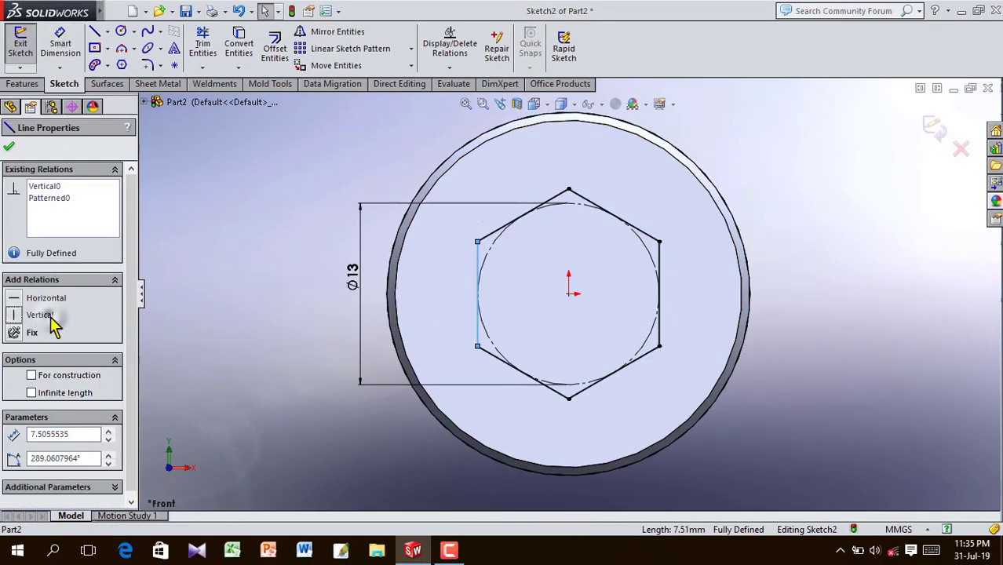
pyautogui.click(10, 149)
# Cut the hexagon profile into the head with a Blind Extruded Cut 12 mm deep
pyautogui.scroll(3, 369, 196)
pyautogui.moveTo(381, 197); pyautogui.dragTo(296, 256, button='middle')
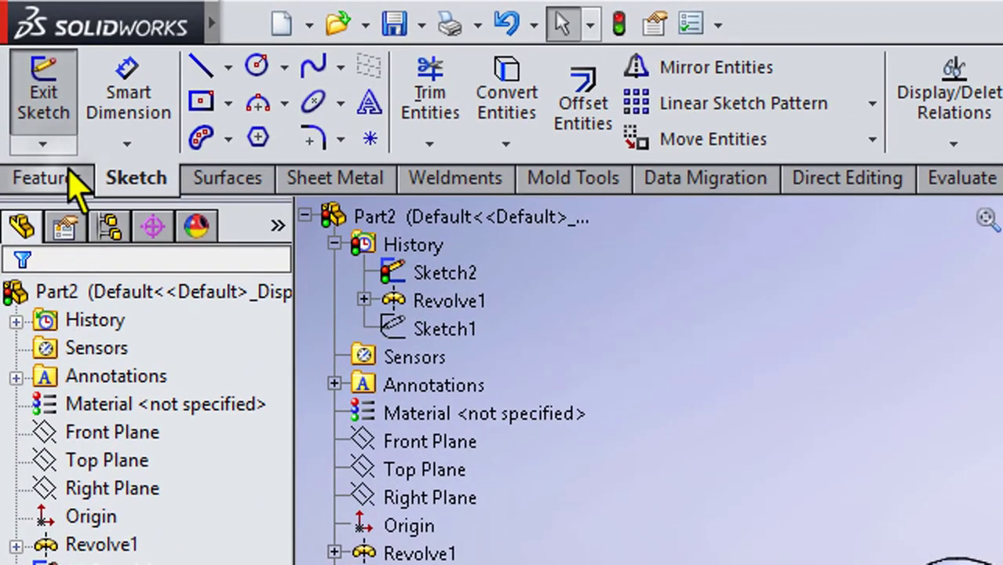
pyautogui.click(76, 181)
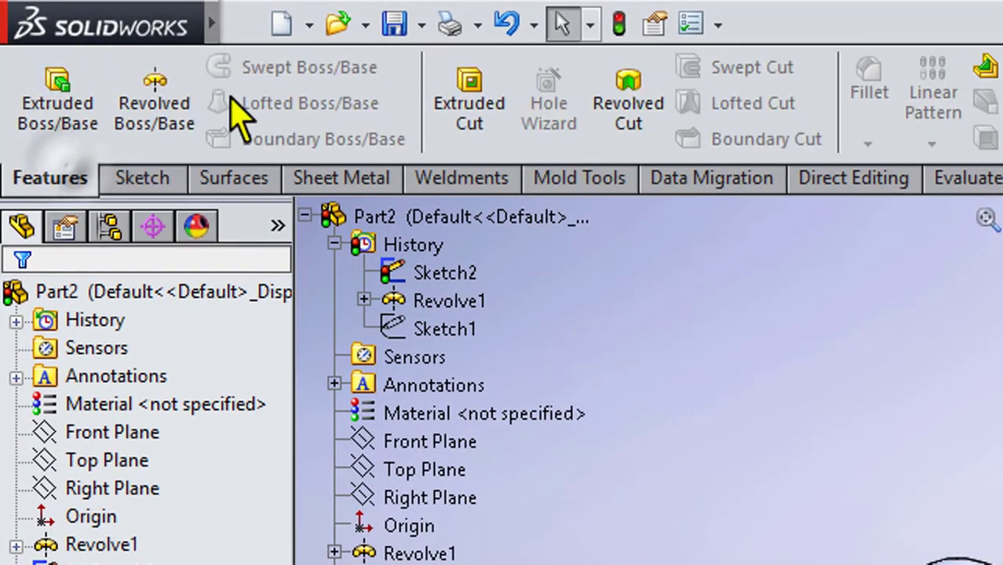
pyautogui.click(492, 95)
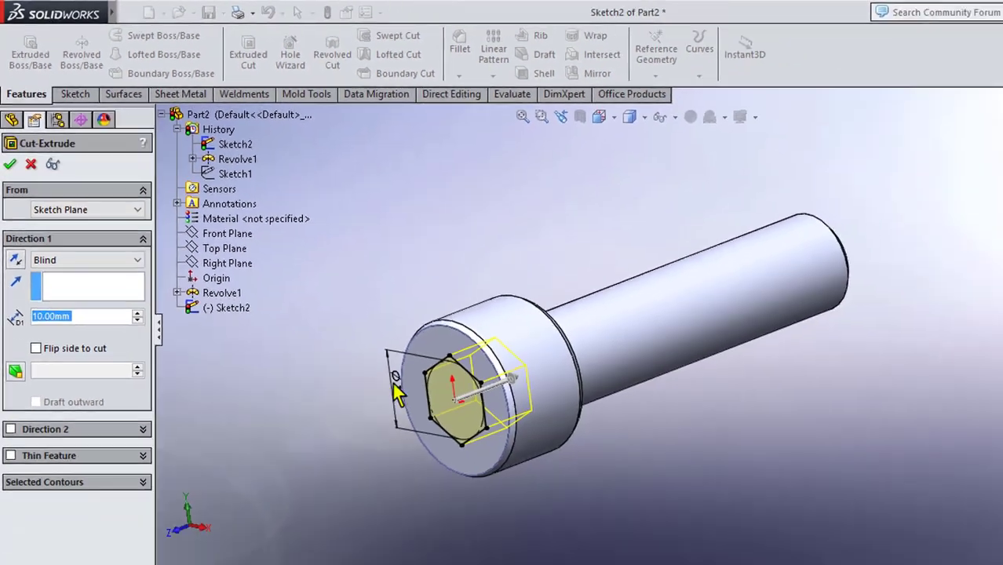
pyautogui.scroll(-2, 490, 402)
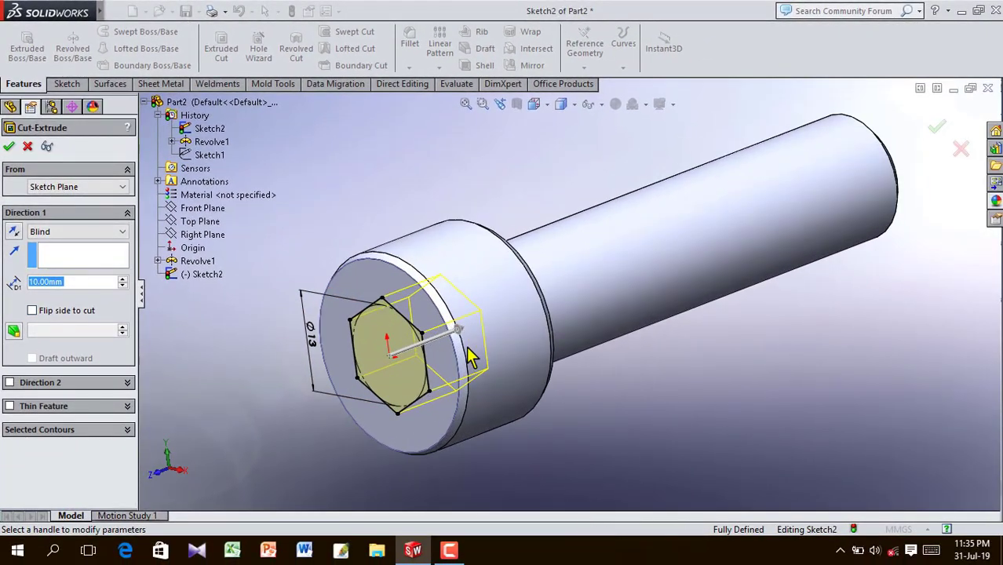
pyautogui.moveTo(471, 357); pyautogui.dragTo(163, 314, button='middle')
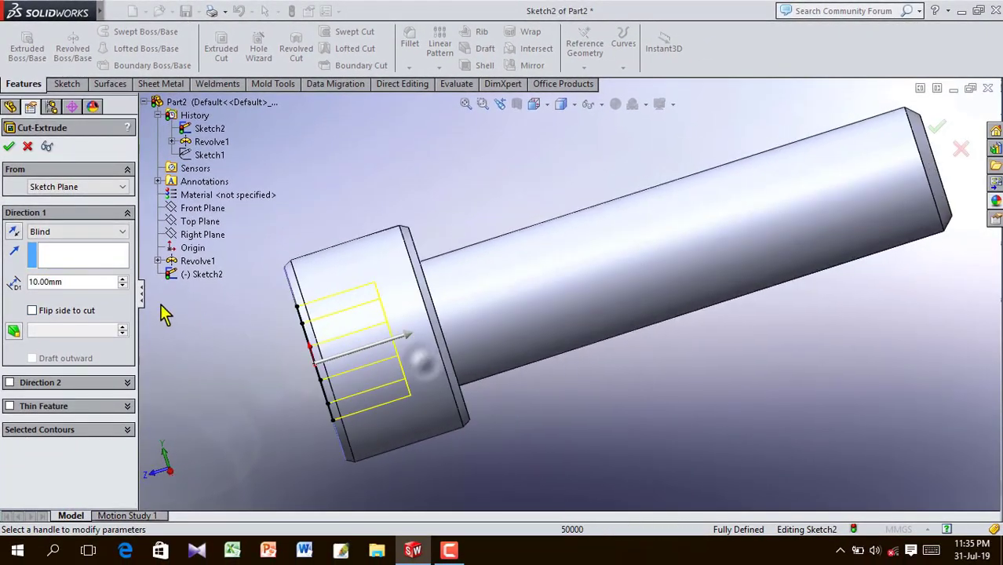
pyautogui.click(99, 287)
pyautogui.write('12')
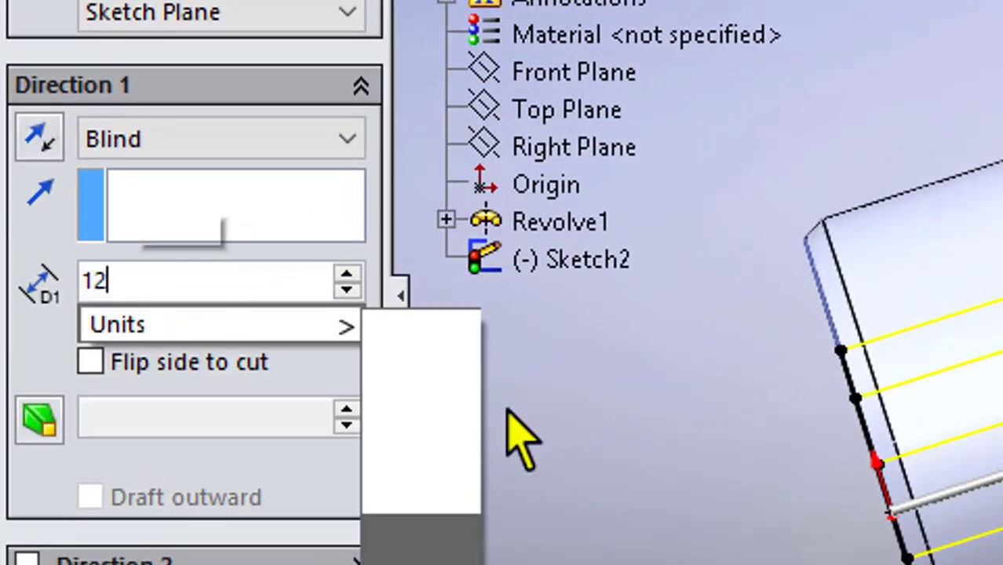
pyautogui.click(658, 440)
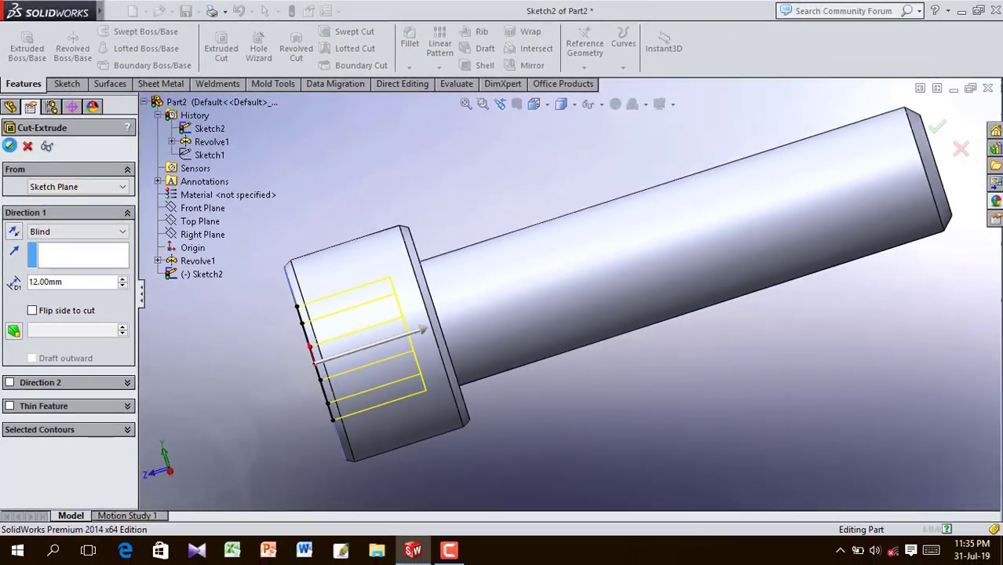
pyautogui.click(10, 129)
pyautogui.click(400, 180)
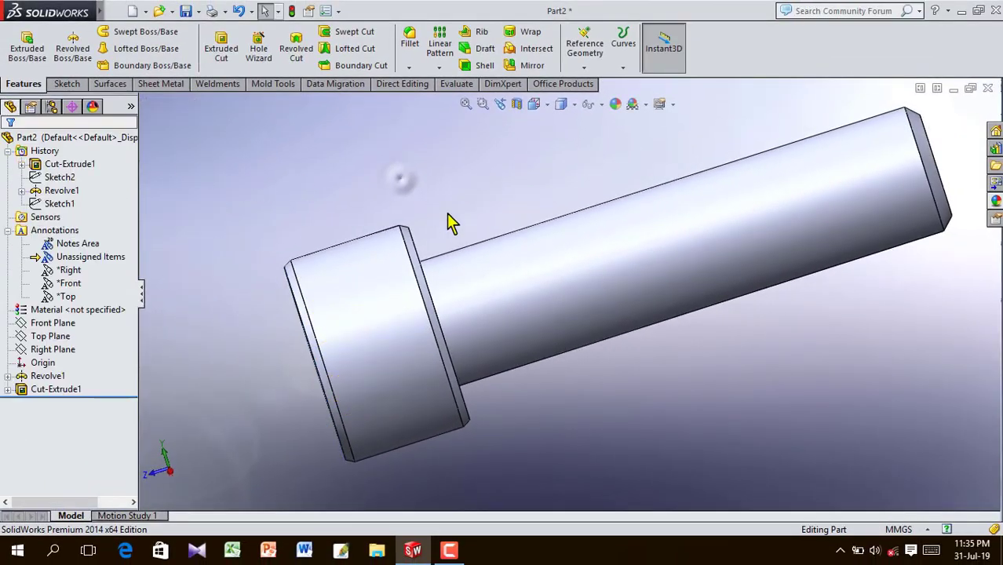
# Display the screw in wireframe and set the view orientation to isometric
pyautogui.click(569, 108)
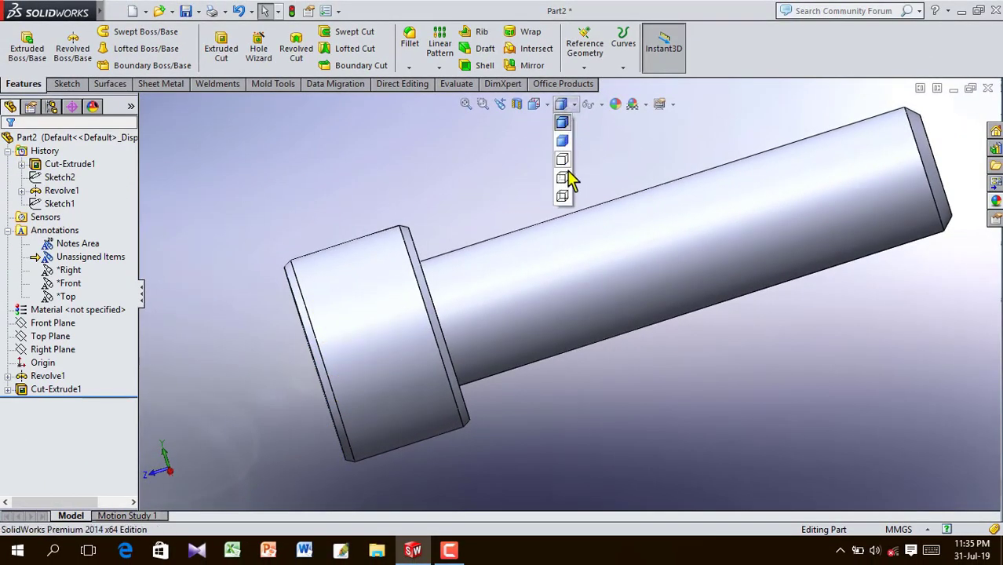
pyautogui.click(562, 196)
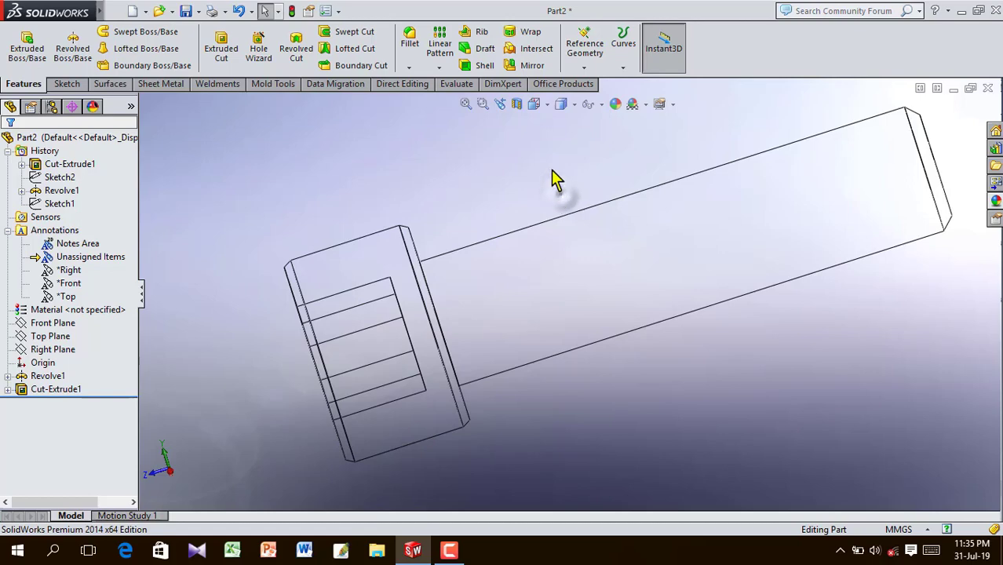
pyautogui.click(535, 106)
pyautogui.click(544, 106)
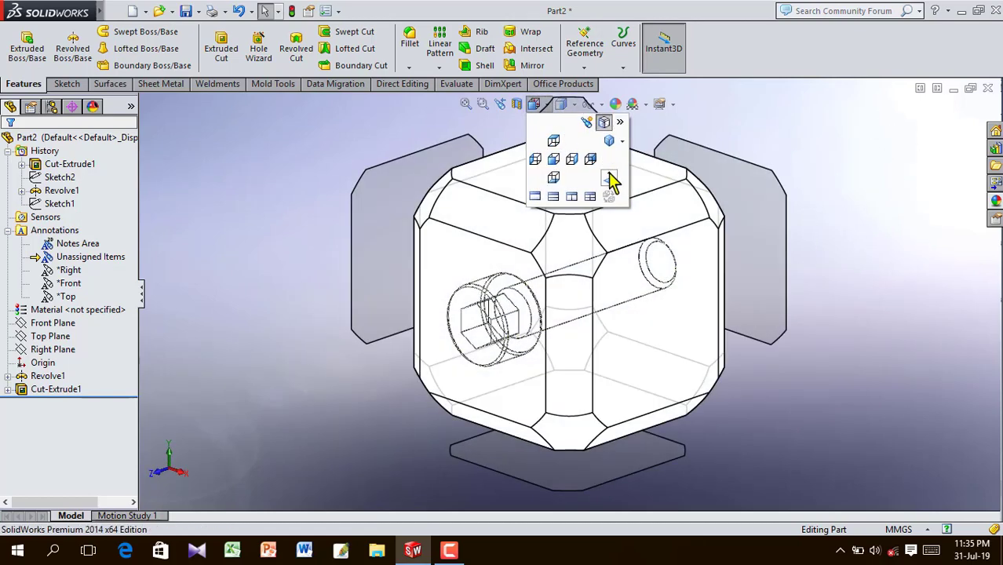
pyautogui.click(574, 243)
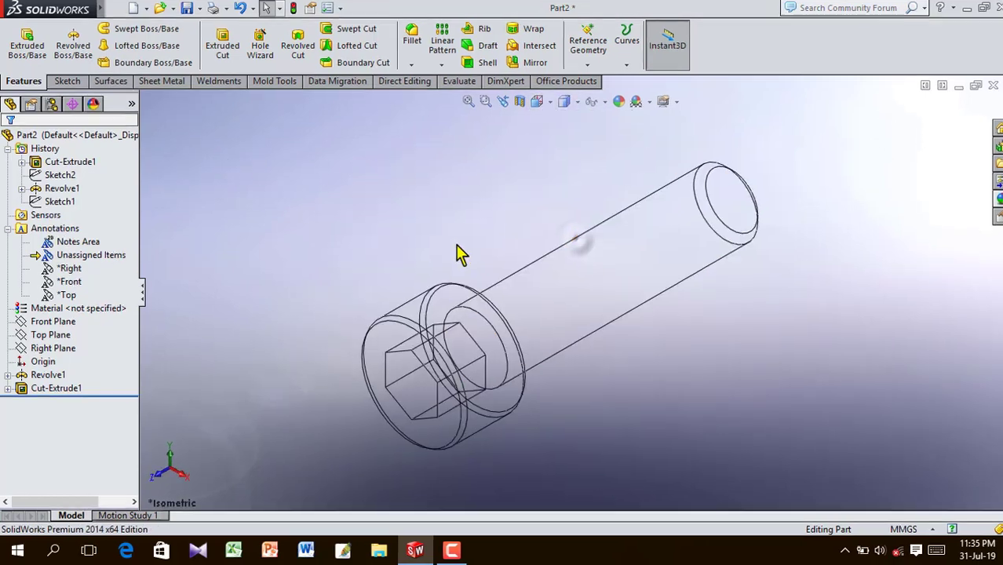
# Start a new sketch on the Right Plane and set the view to the right orientation
pyautogui.click(58, 230)
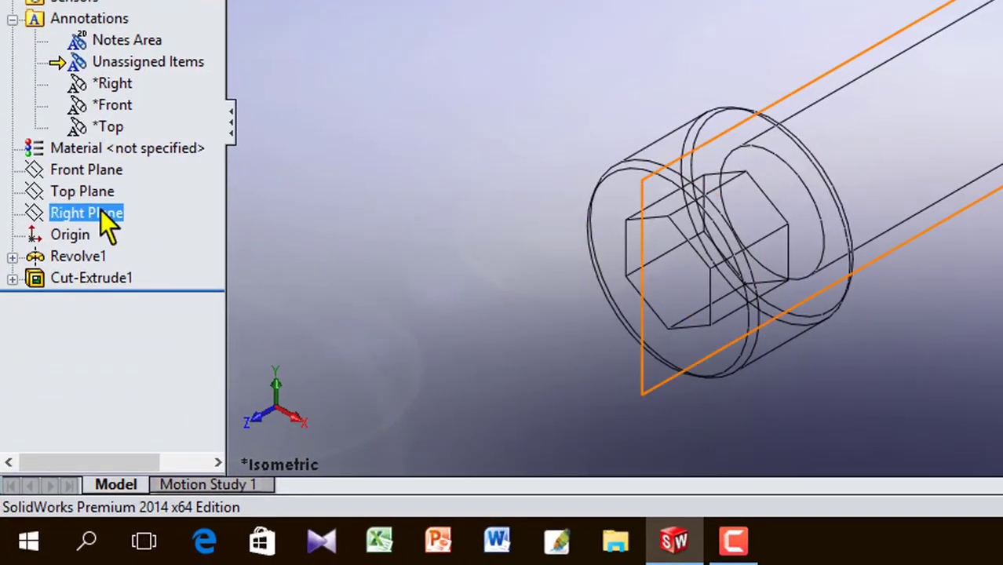
pyautogui.click(86, 262)
pyautogui.click(113, 172)
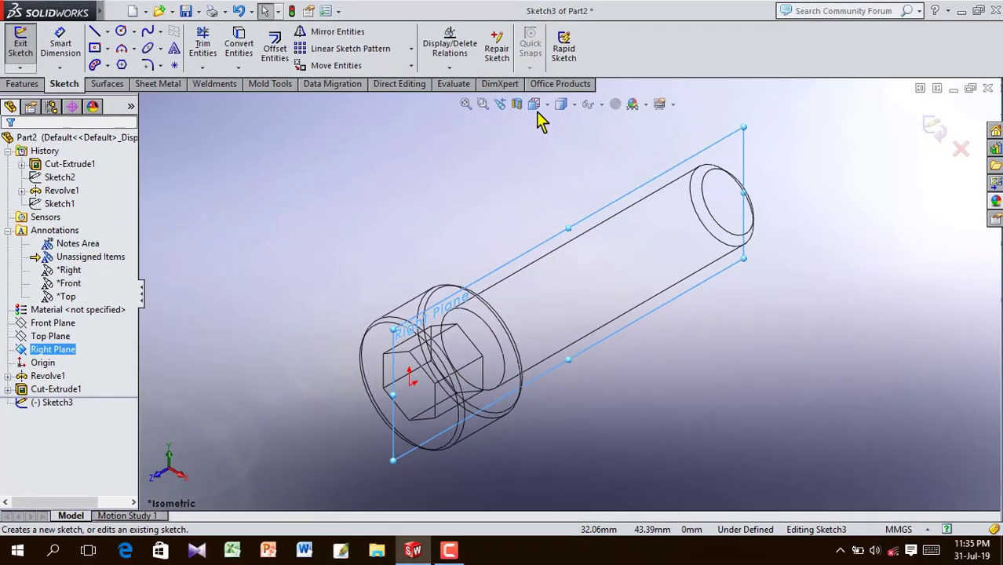
pyautogui.click(661, 2)
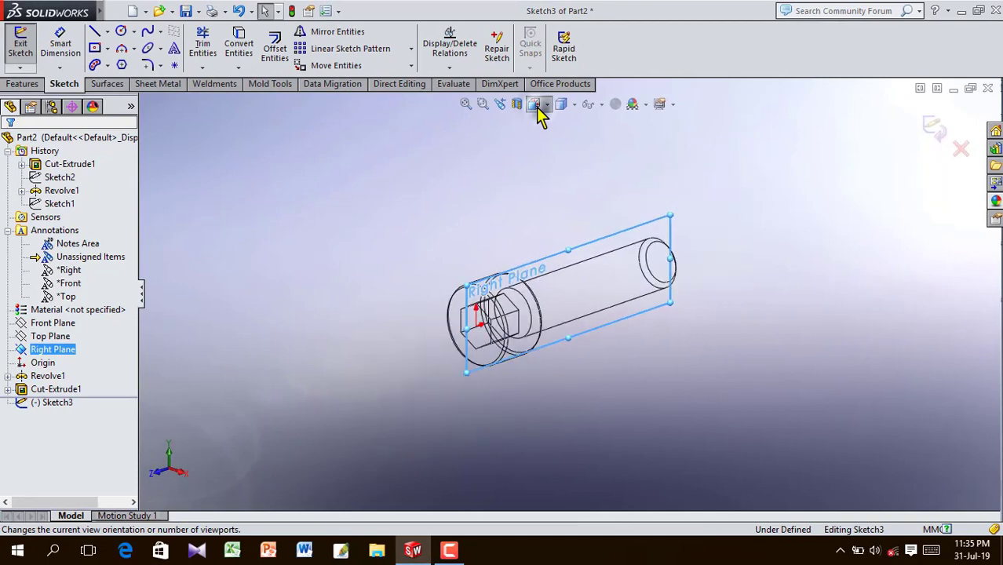
pyautogui.click(611, 178)
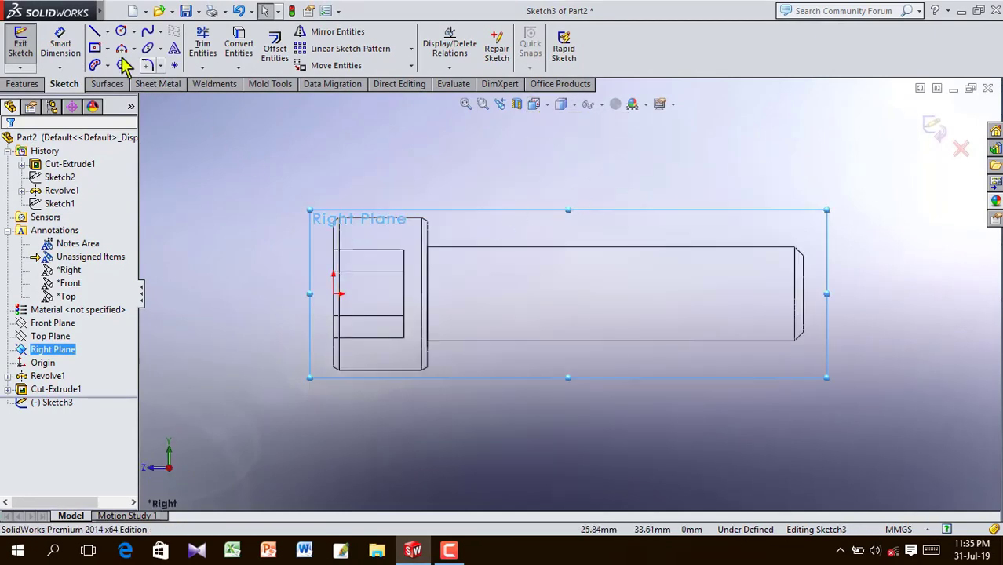
# Sketch a closed right triangle from the origin up to the socket's upper corner at the head face, then sloping down to the axis
pyautogui.click(95, 32)
pyautogui.scroll(-5, 365, 302)
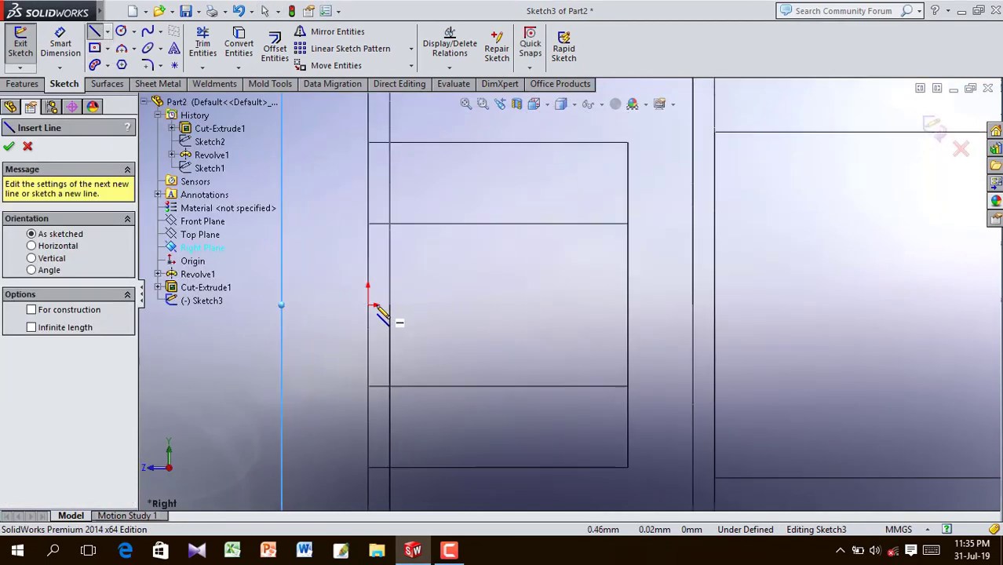
pyautogui.click(369, 305)
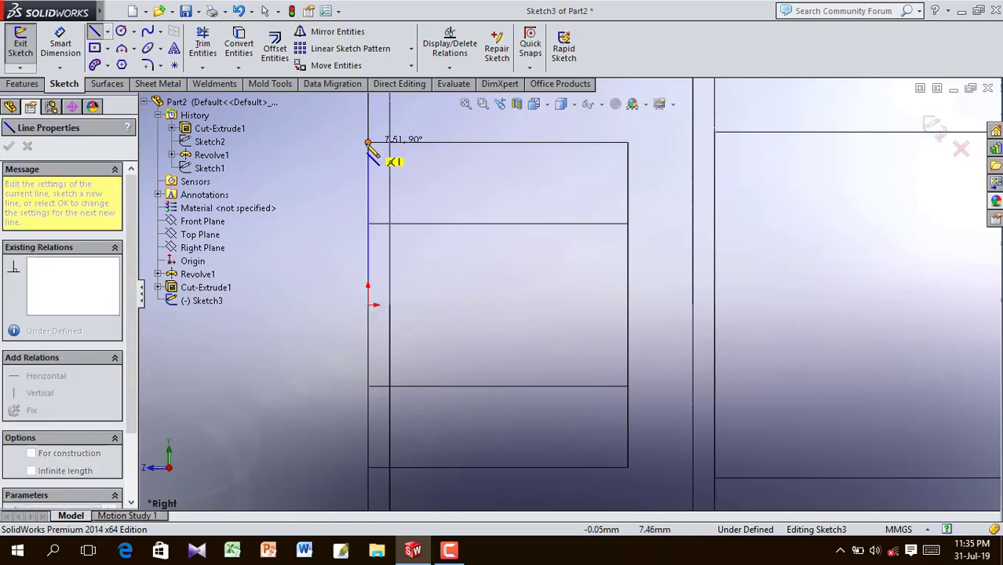
pyautogui.click(368, 142)
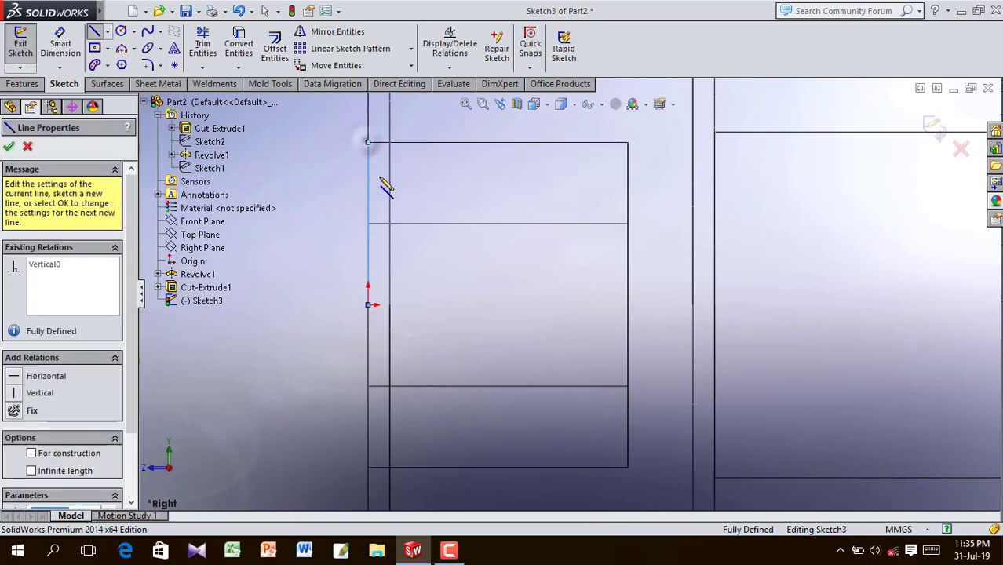
pyautogui.click(449, 304)
pyautogui.click(368, 304)
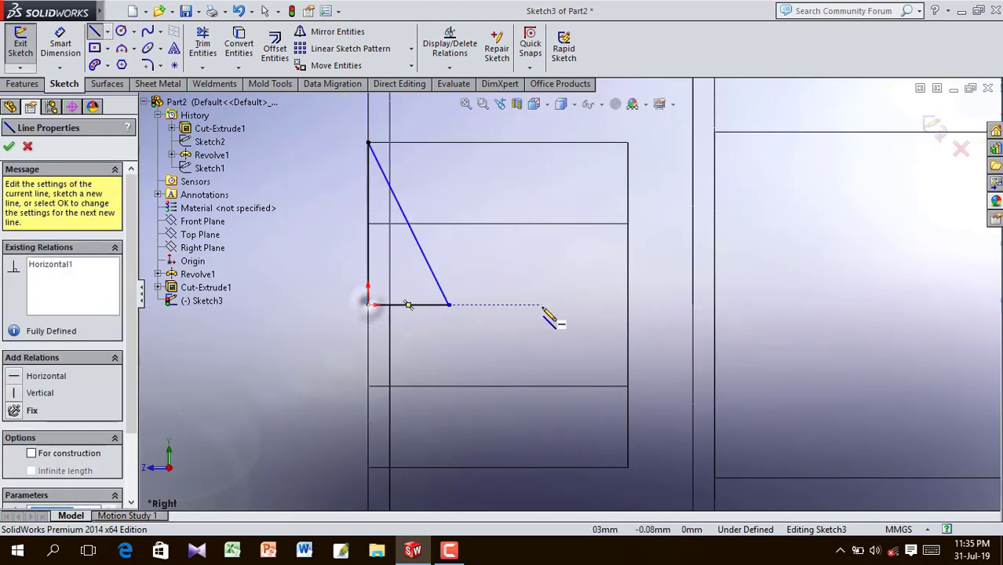
pyautogui.click(542, 304)
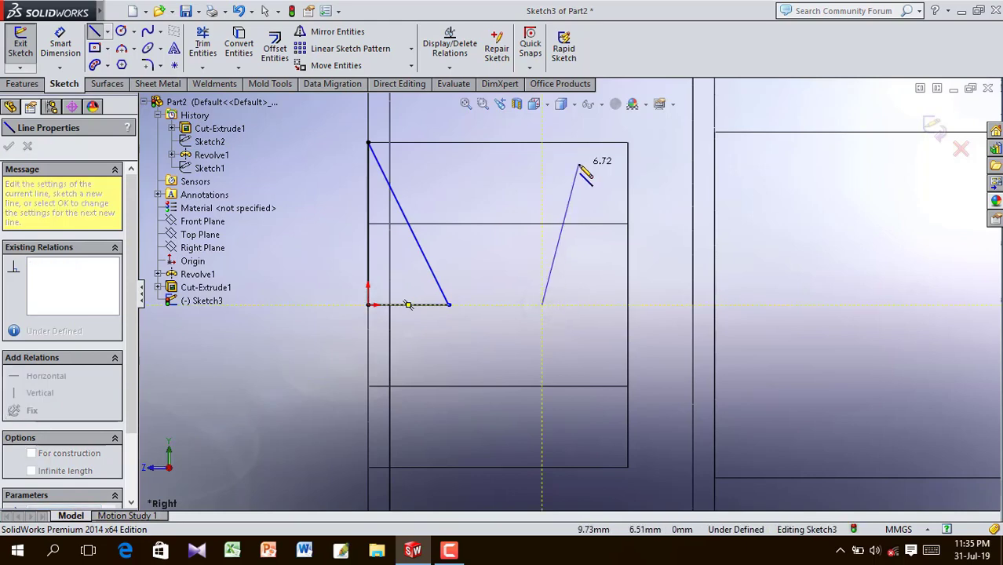
pyautogui.press('Escape')
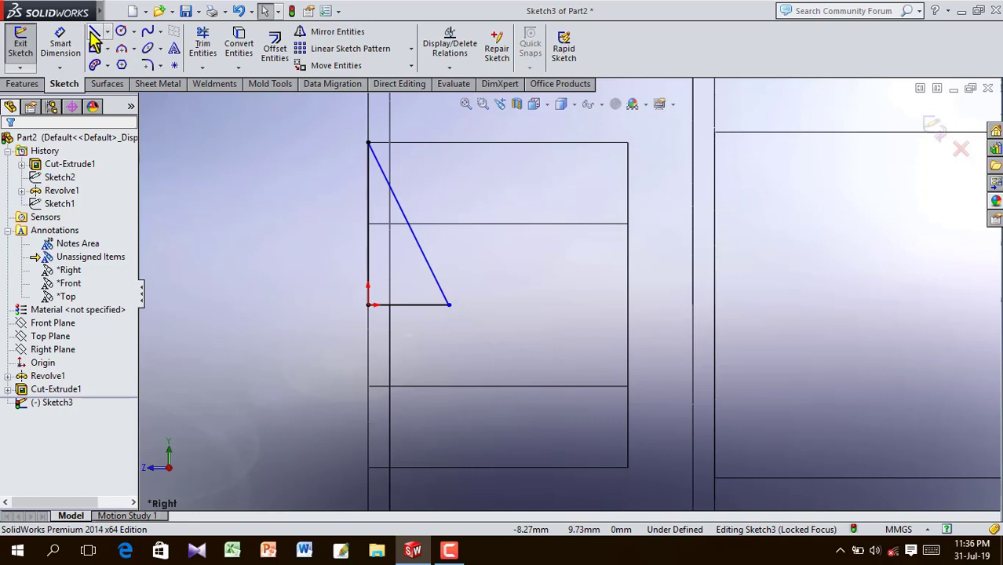
# Sketch a second closed right triangle from the axis at the socket floor to its upper corner, with a base about 3 mm long
pyautogui.press('l')
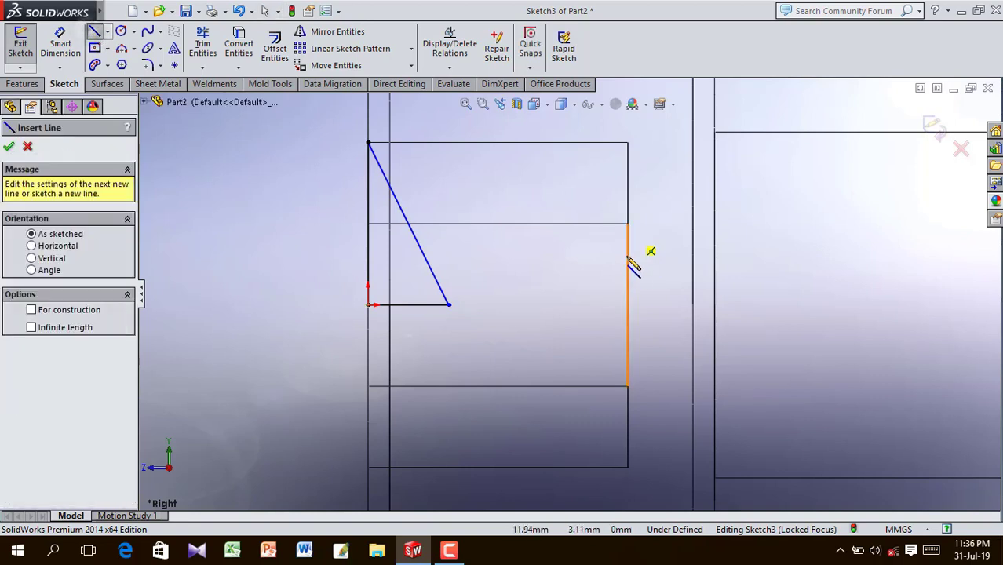
pyautogui.click(628, 306)
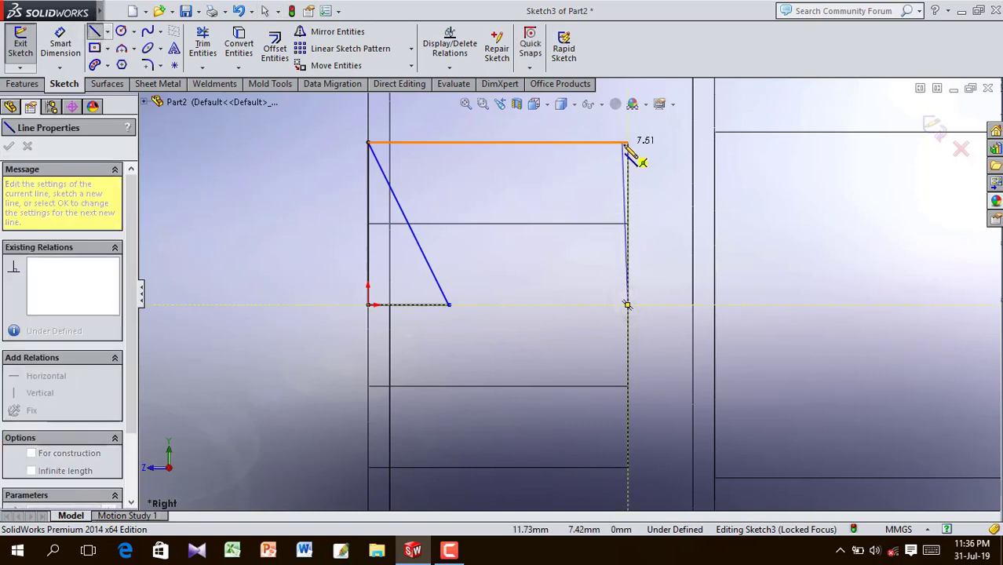
pyautogui.click(628, 143)
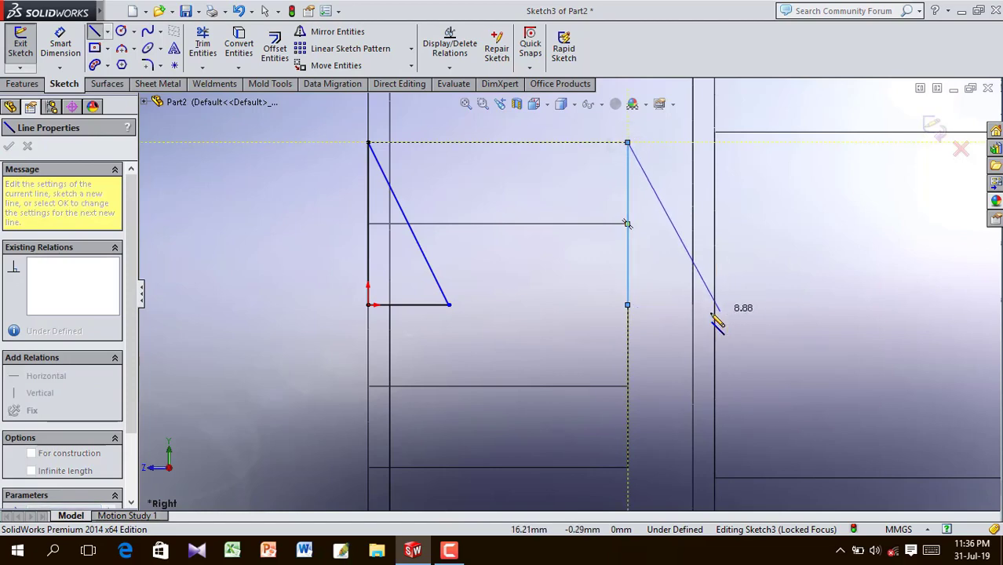
pyautogui.click(692, 305)
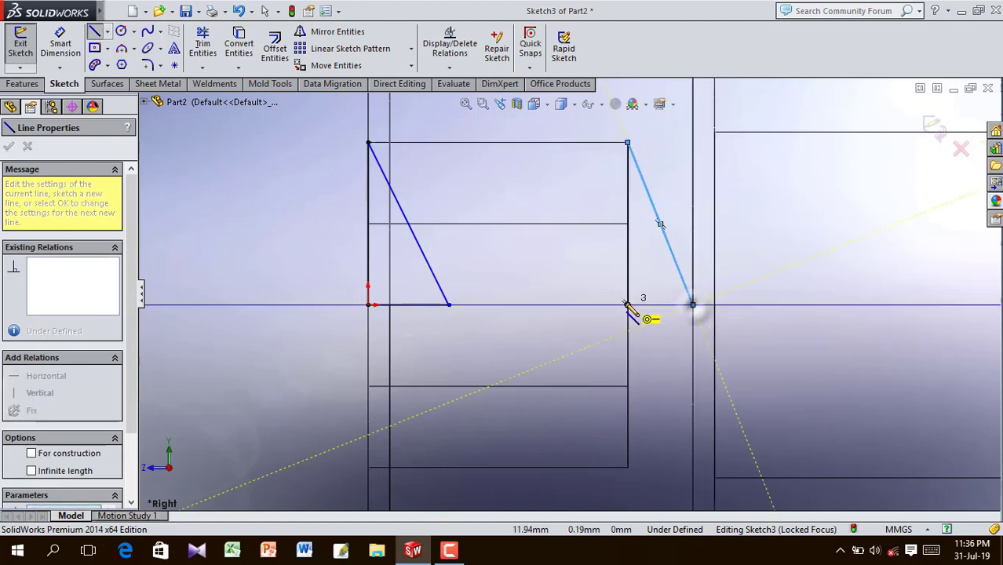
pyautogui.click(628, 304)
# Dimension the angle between the first triangle's vertical and sloping lines as 30° and place the dimension inside the triangle near its base
pyautogui.click(59, 44)
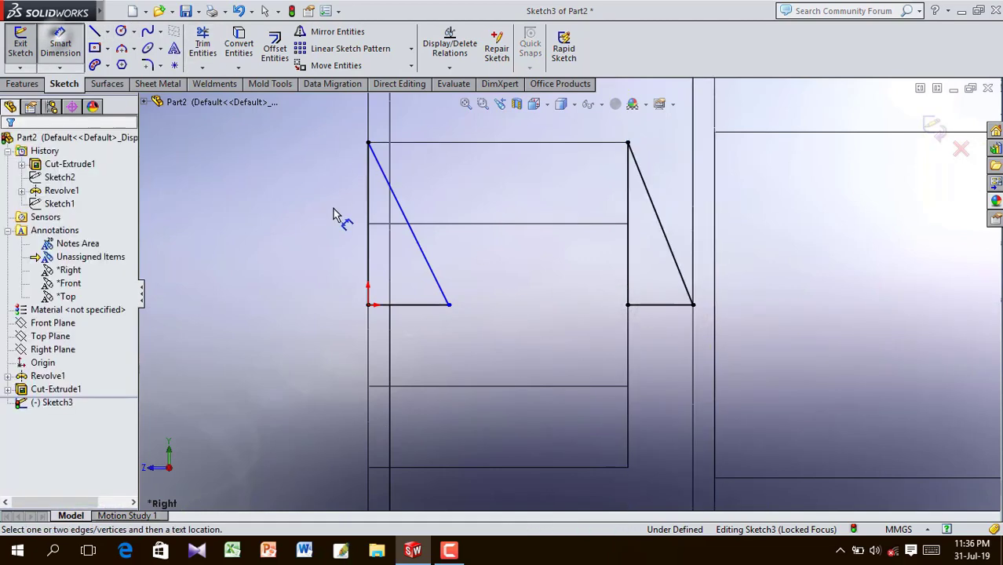
pyautogui.click(368, 217)
pyautogui.click(406, 213)
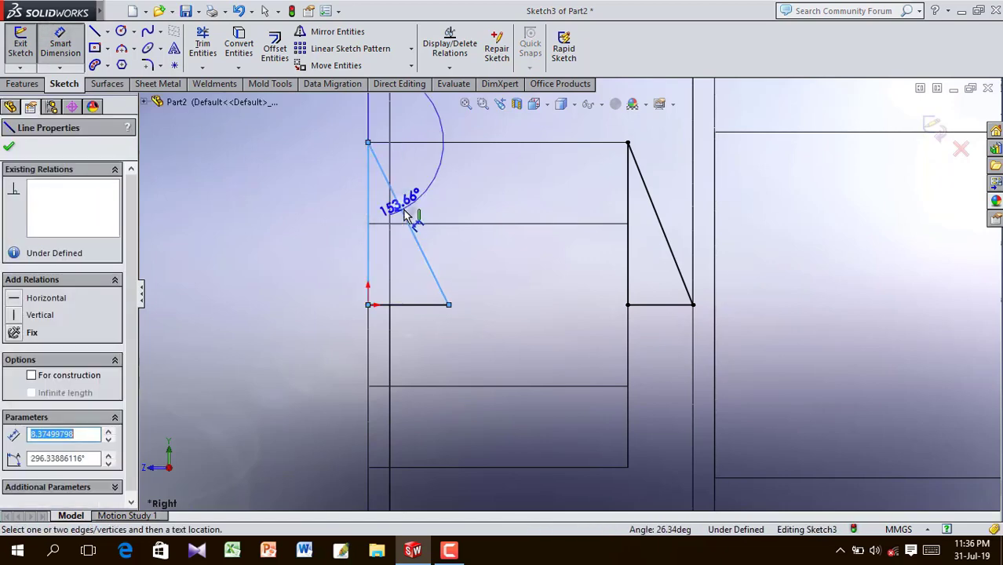
pyautogui.click(385, 208)
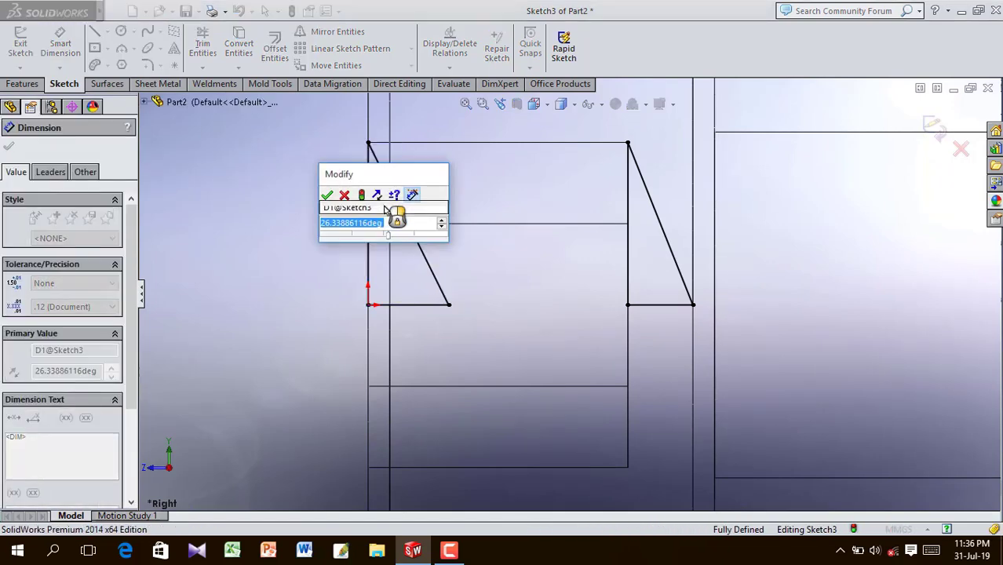
pyautogui.write('30')
pyautogui.click(327, 195)
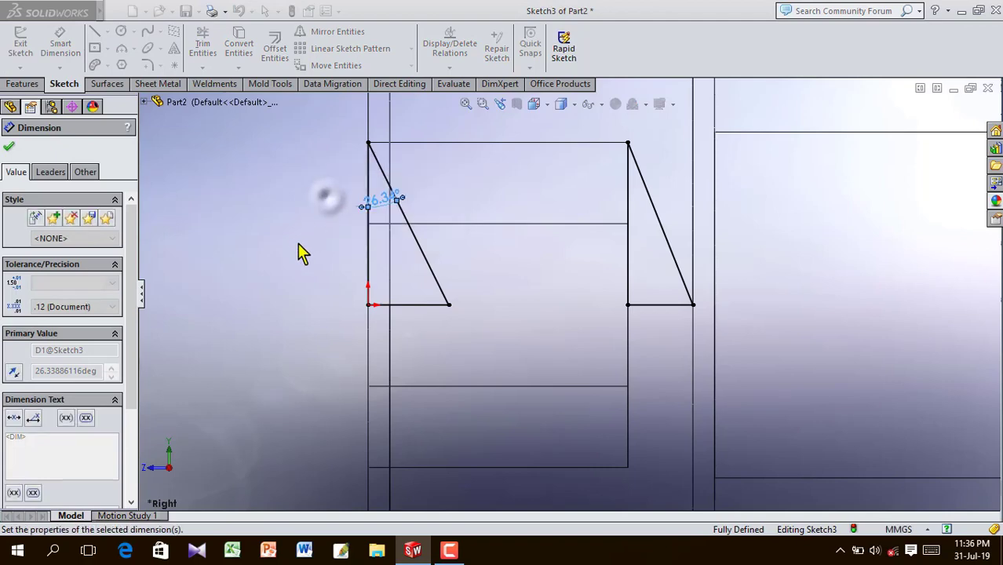
pyautogui.click(280, 250)
pyautogui.moveTo(383, 206); pyautogui.dragTo(398, 286)
pyautogui.click(297, 287)
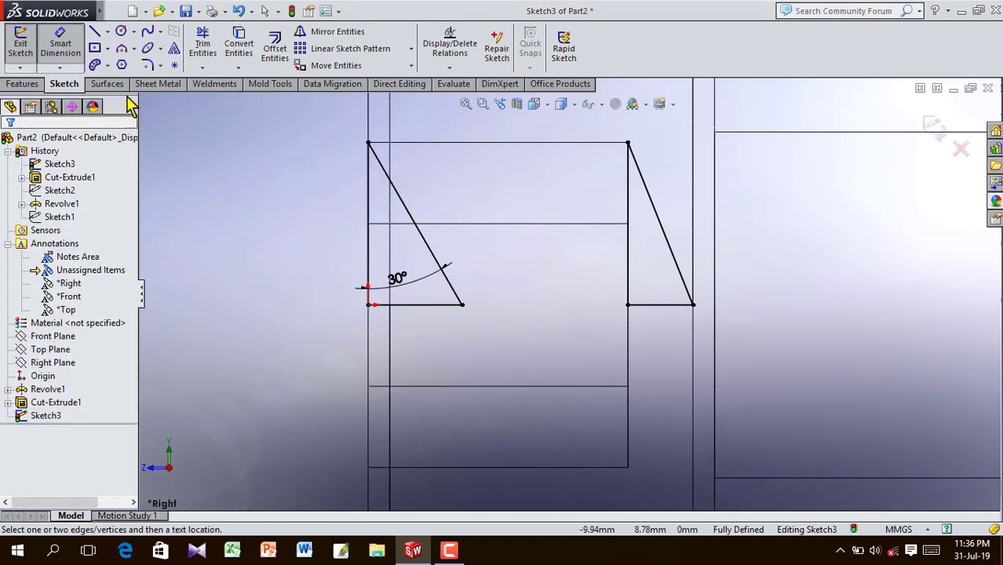
# Switch the screw to a shaded display and view it at an angle showing the socket and both triangles
pyautogui.scroll(5, 604, 267)
pyautogui.moveTo(604, 267)
pyautogui.mouseDown(button='middle')
pyautogui.moveTo(702, 303)
pyautogui.moveTo(746, 397)
pyautogui.moveTo(638, 164)
pyautogui.mouseUp(button='middle')
pyautogui.click(562, 105)
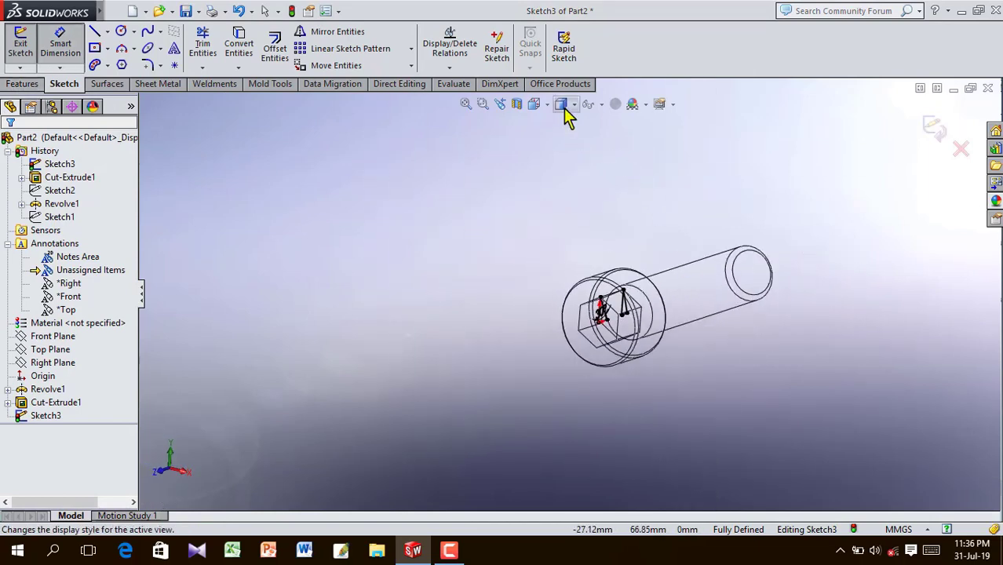
pyautogui.click(563, 142)
pyautogui.scroll(-4, 642, 307)
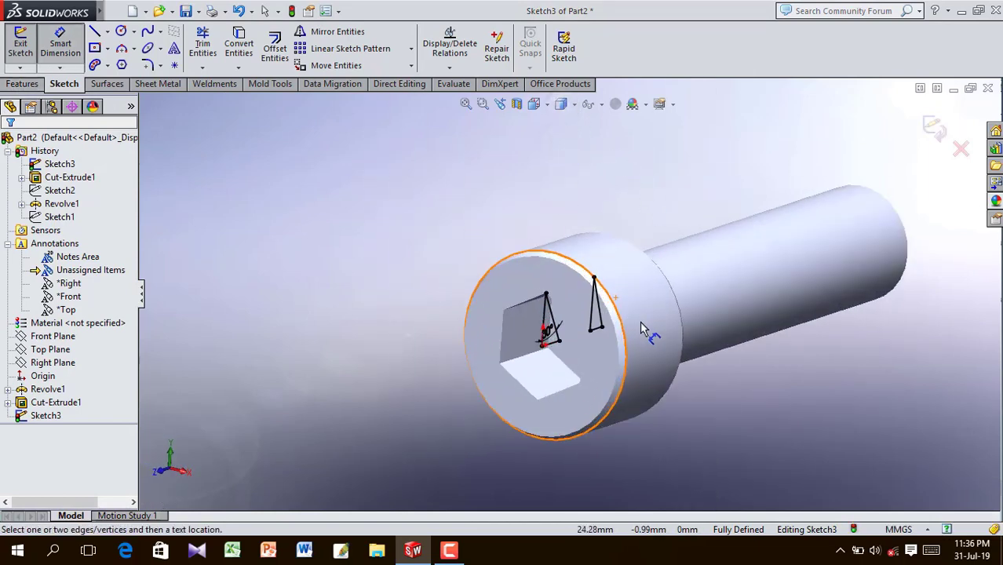
pyautogui.moveTo(641, 325)
pyautogui.mouseDown(button='middle')
pyautogui.moveTo(692, 344)
pyautogui.moveTo(669, 315)
pyautogui.mouseUp(button='middle')
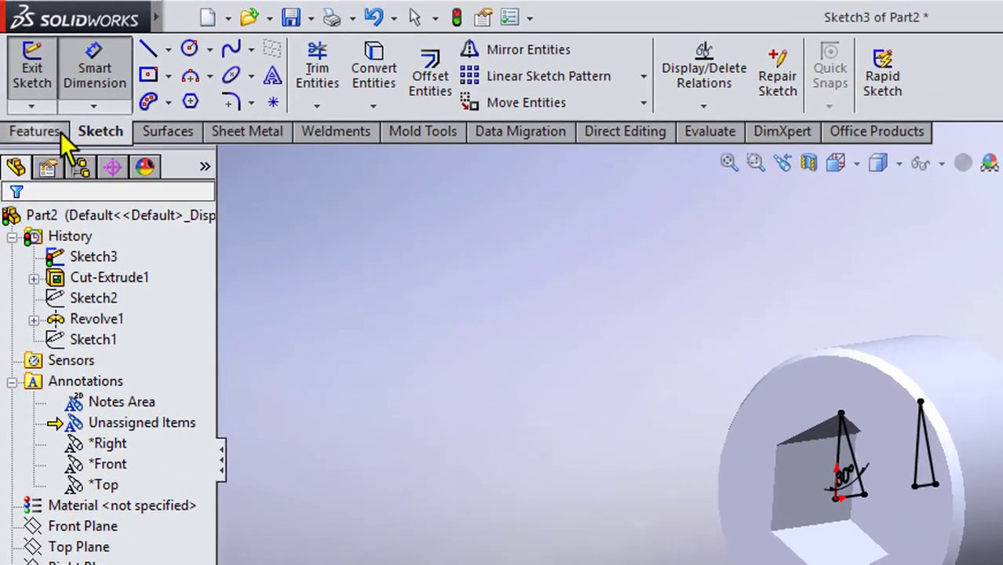
# Create a 360° Revolved Cut of both triangle contours about the first triangle's base line on the screw axis
pyautogui.click(36, 118)
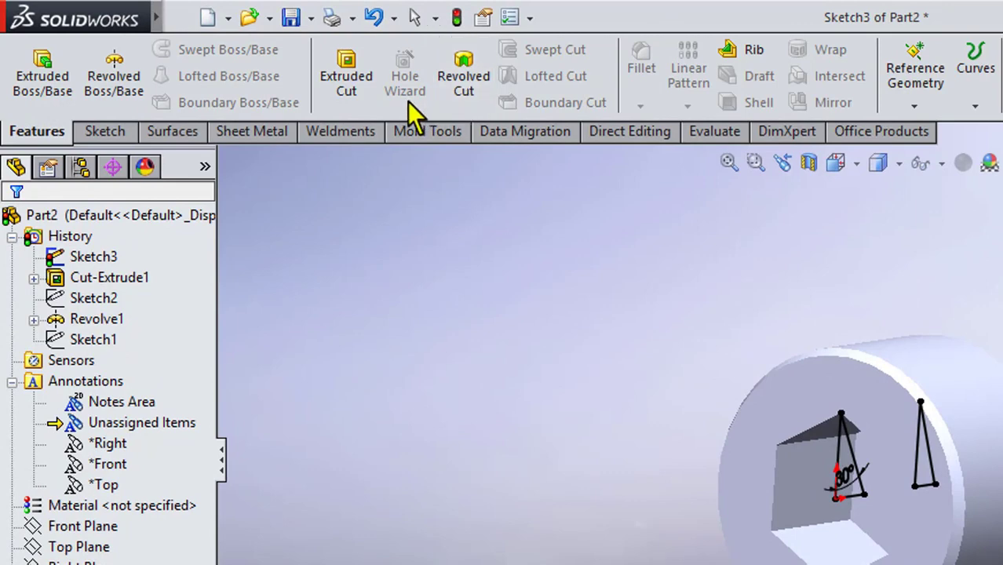
pyautogui.click(468, 89)
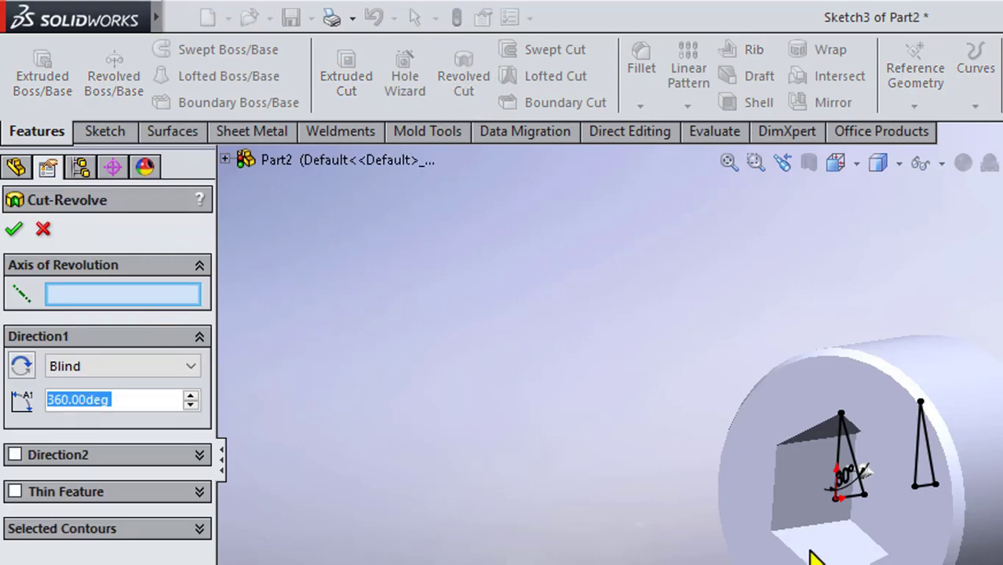
pyautogui.scroll(-5, 885, 504)
pyautogui.click(819, 502)
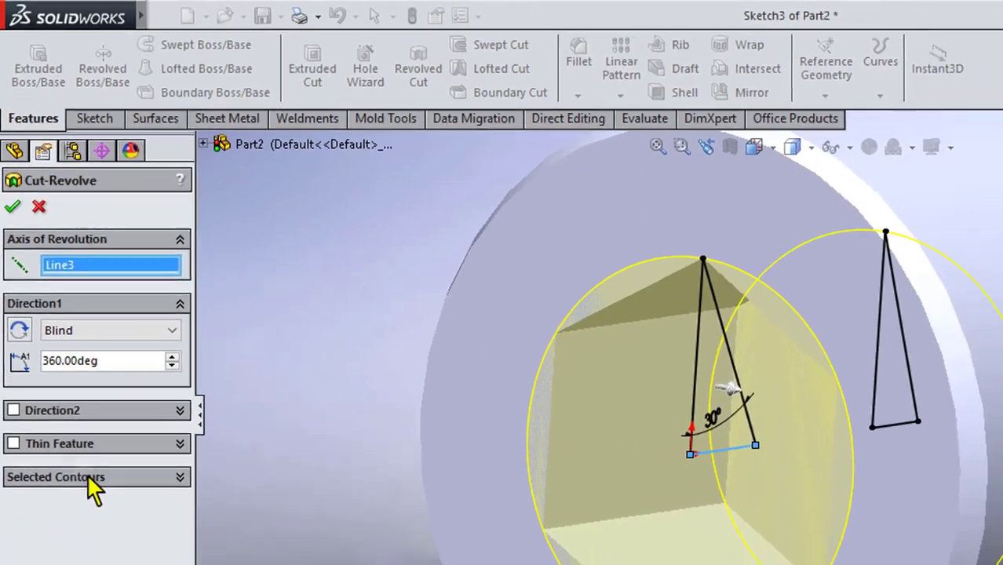
pyautogui.click(106, 528)
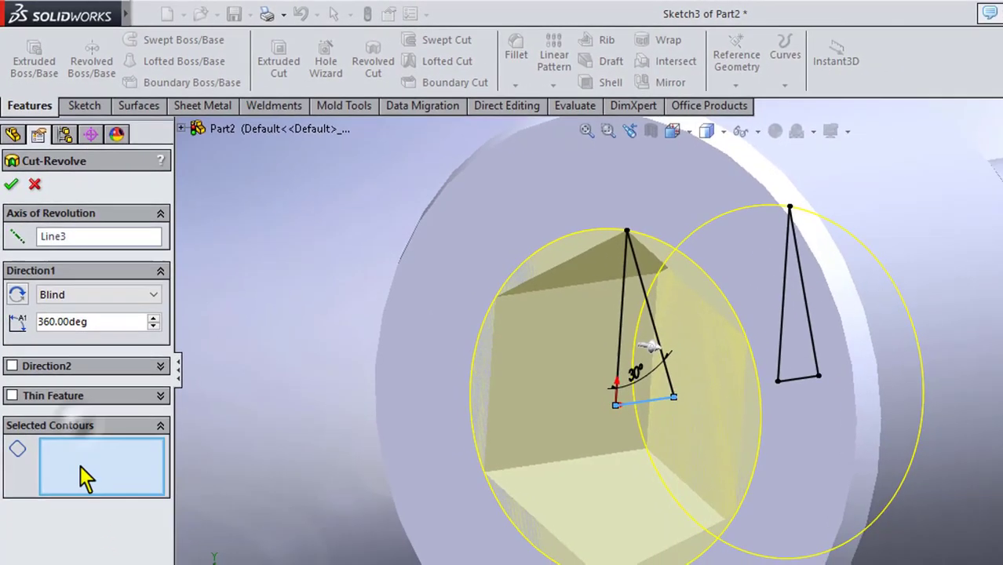
pyautogui.click(624, 370)
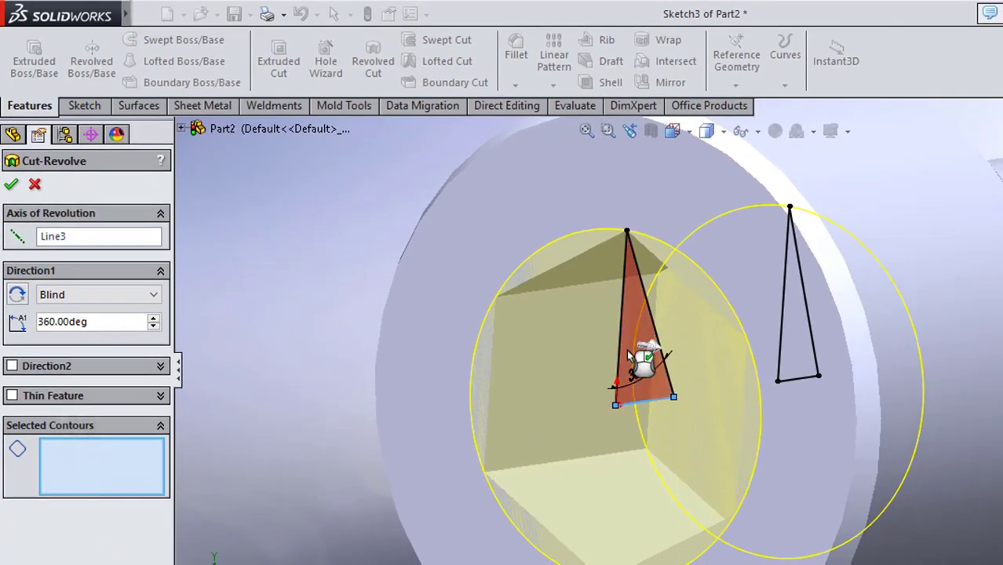
pyautogui.click(782, 350)
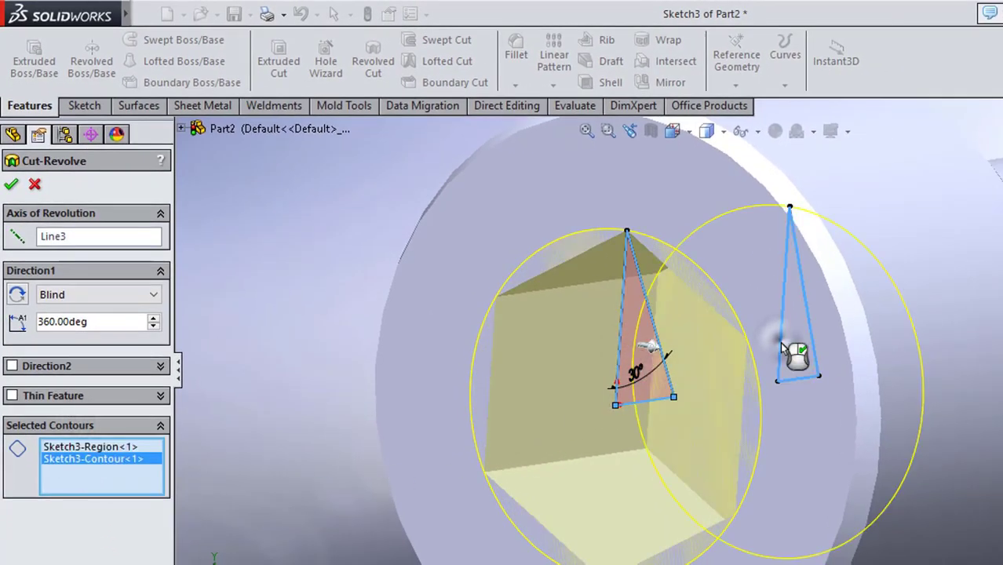
pyautogui.click(12, 185)
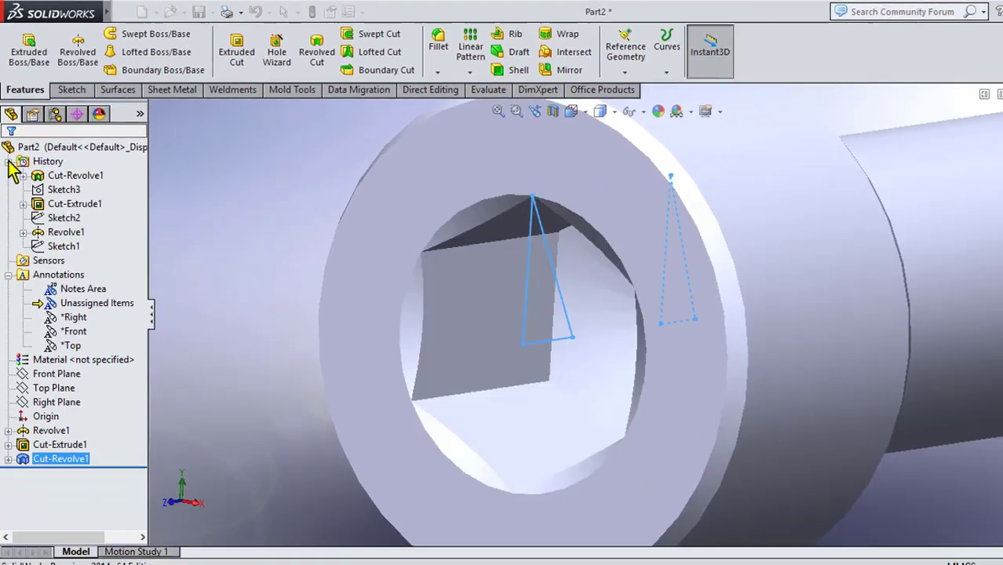
# Inspect the finished socket, and start a new sketch on the flat end face of the shank
pyautogui.moveTo(447, 240); pyautogui.dragTo(477, 218, button='middle')
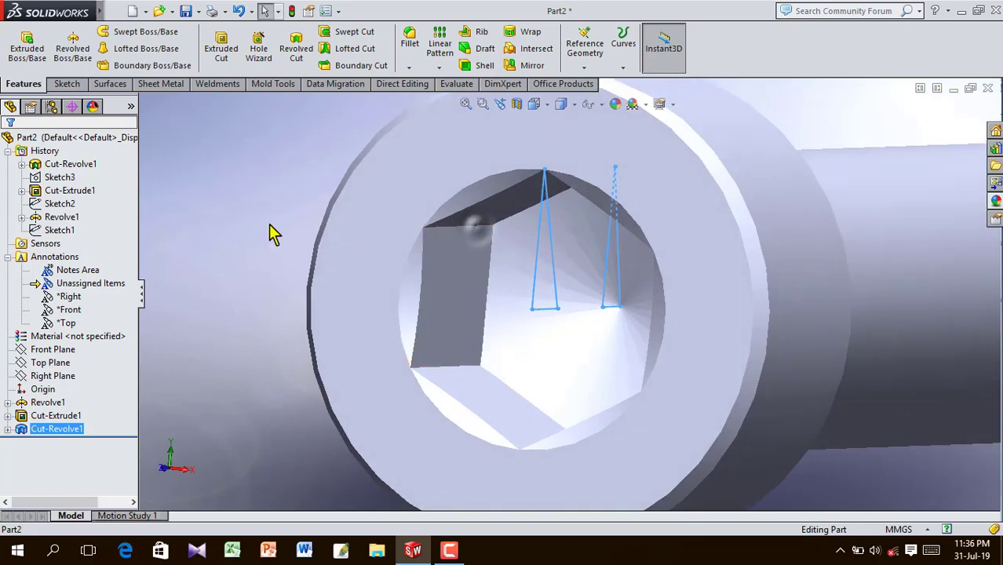
pyautogui.scroll(5, 271, 227)
pyautogui.scroll(-2, 673, 328)
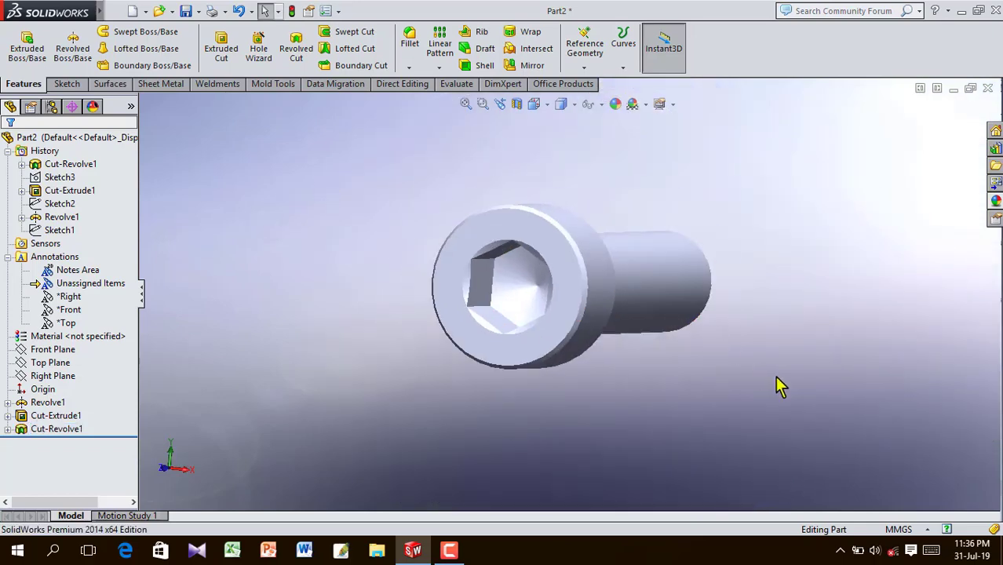
pyautogui.moveTo(779, 385); pyautogui.dragTo(737, 363, button='middle')
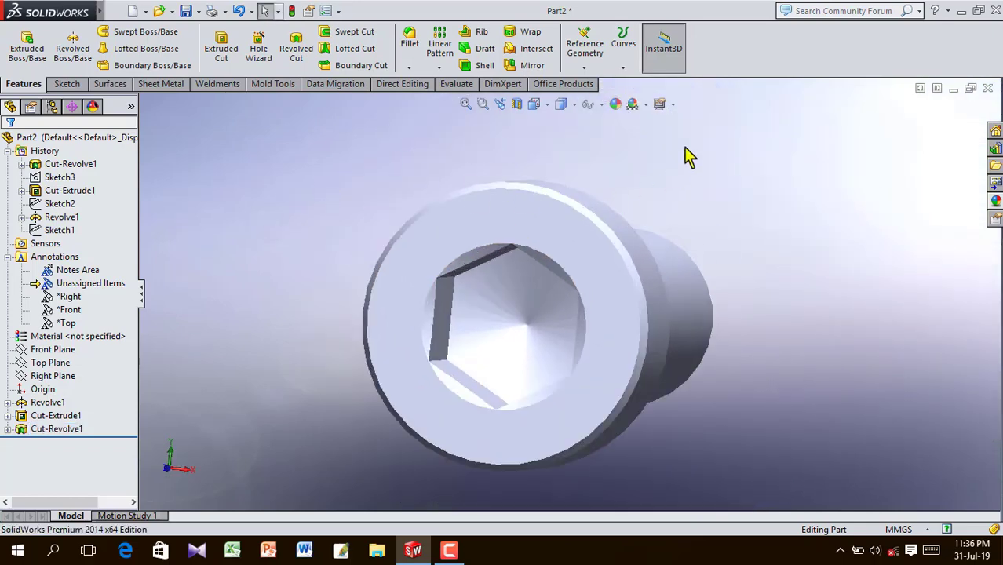
pyautogui.moveTo(687, 153); pyautogui.dragTo(538, 223, button='middle')
pyautogui.scroll(6, 595, 196)
pyautogui.scroll(-3, 575, 253)
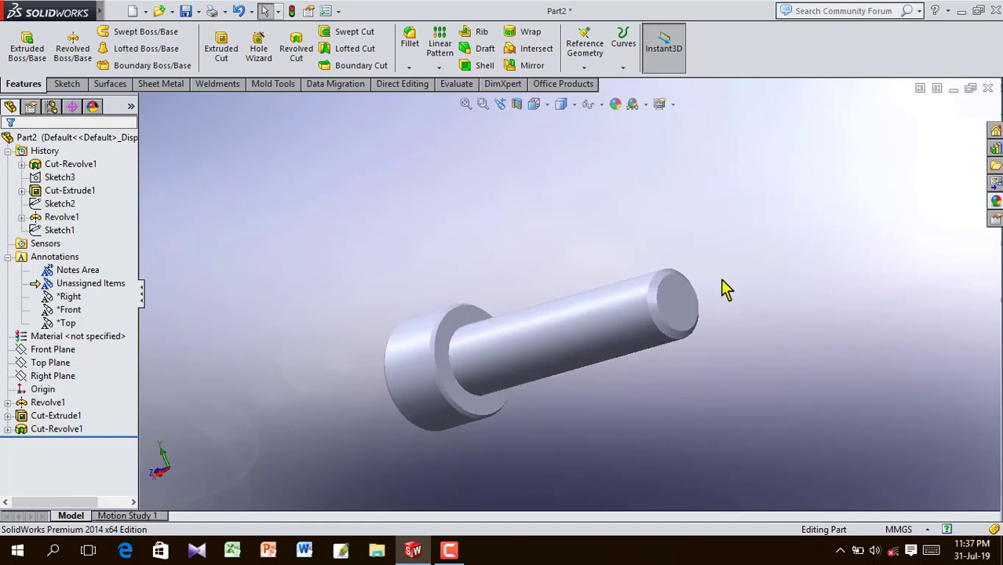
pyautogui.click(679, 309)
pyautogui.click(722, 257)
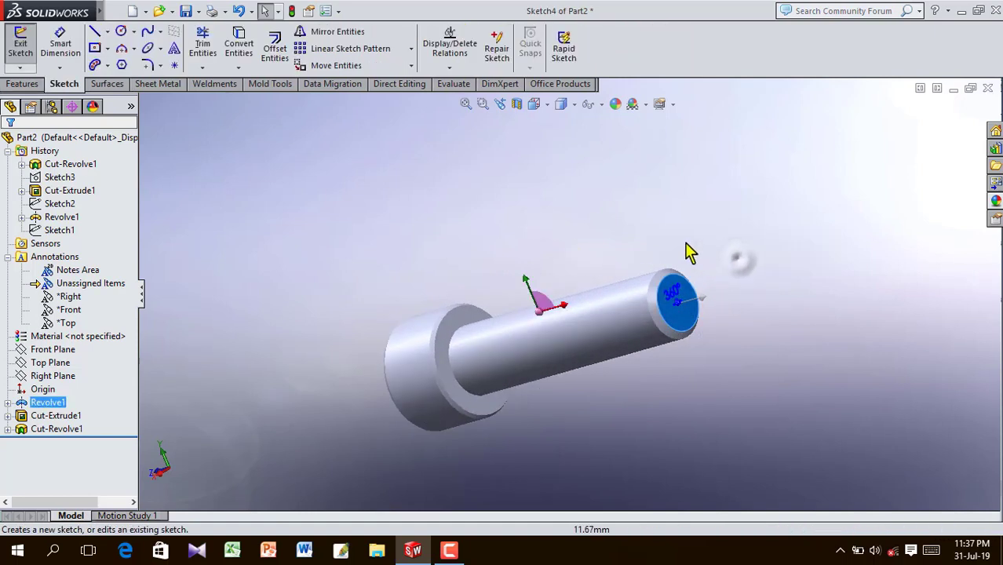
# Convert the outer edge of the shank's end chamfer into a sketch circle with Convert Entities
pyautogui.scroll(-3, 674, 287)
pyautogui.click(359, 177)
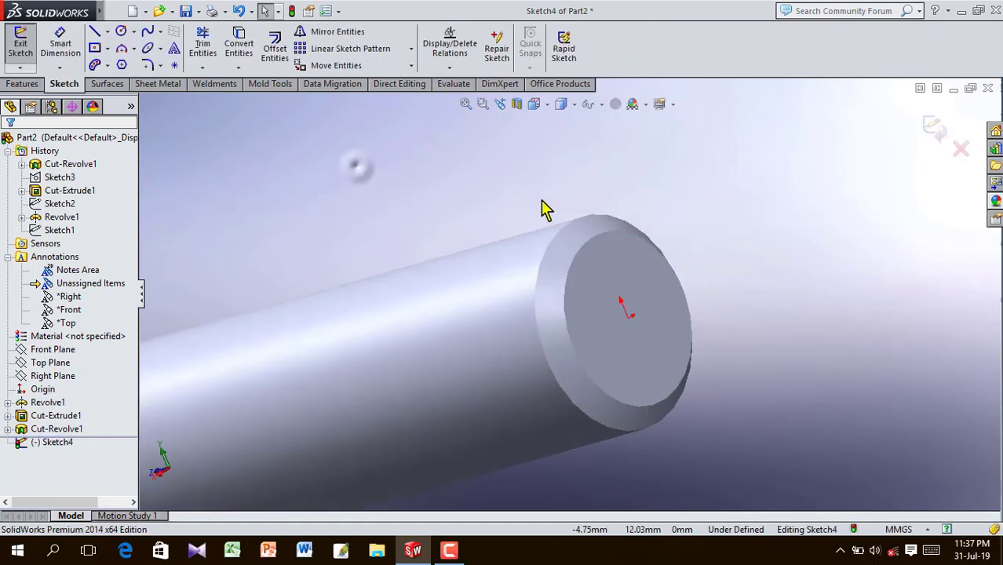
pyautogui.click(570, 228)
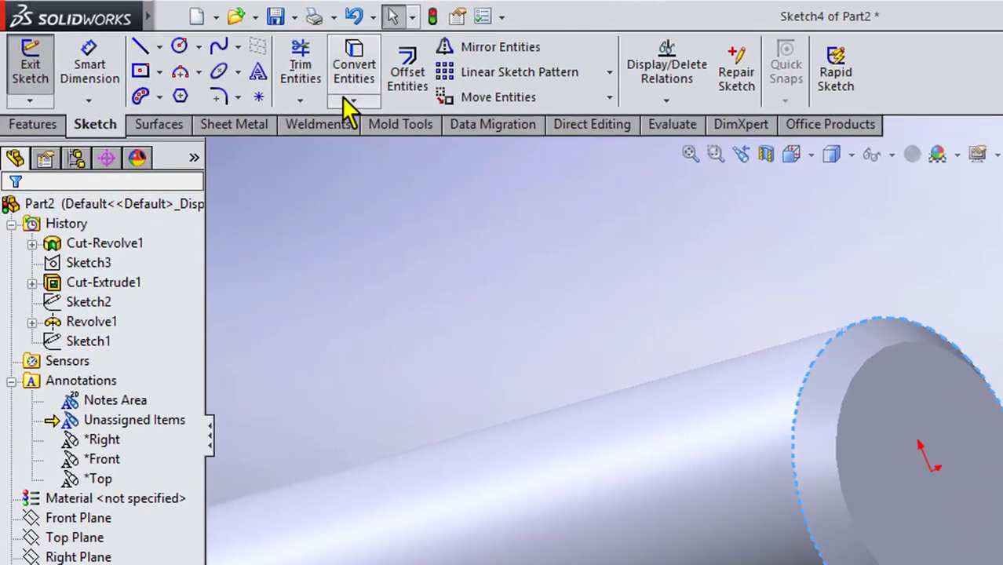
pyautogui.click(341, 96)
pyautogui.click(476, 122)
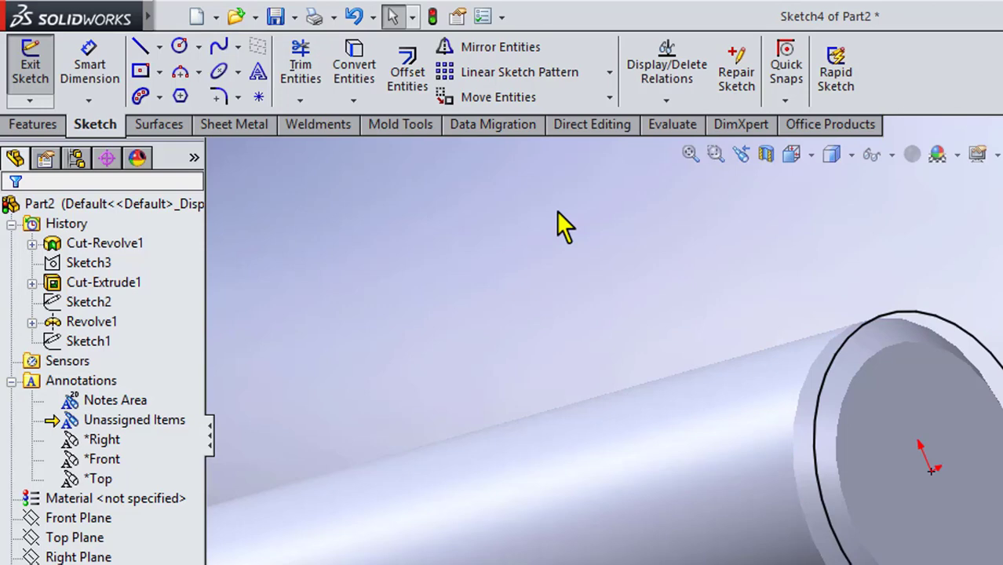
# Start a Helix/Spiral from the converted circle and reverse its direction so it runs along the shank toward the head
pyautogui.scroll(3, 605, 215)
pyautogui.scroll(-3, 811, 504)
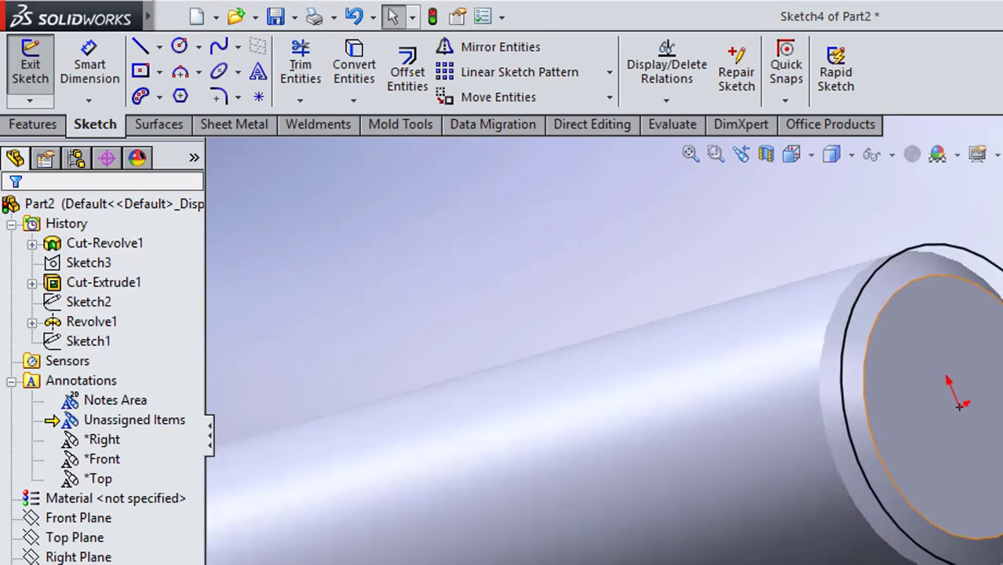
pyautogui.click(33, 124)
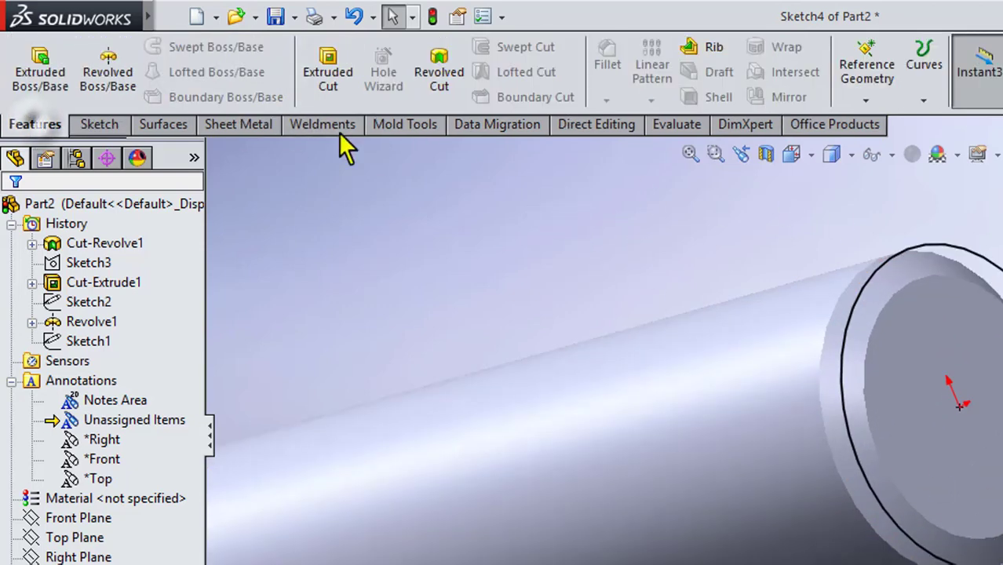
pyautogui.click(923, 96)
pyautogui.click(990, 154)
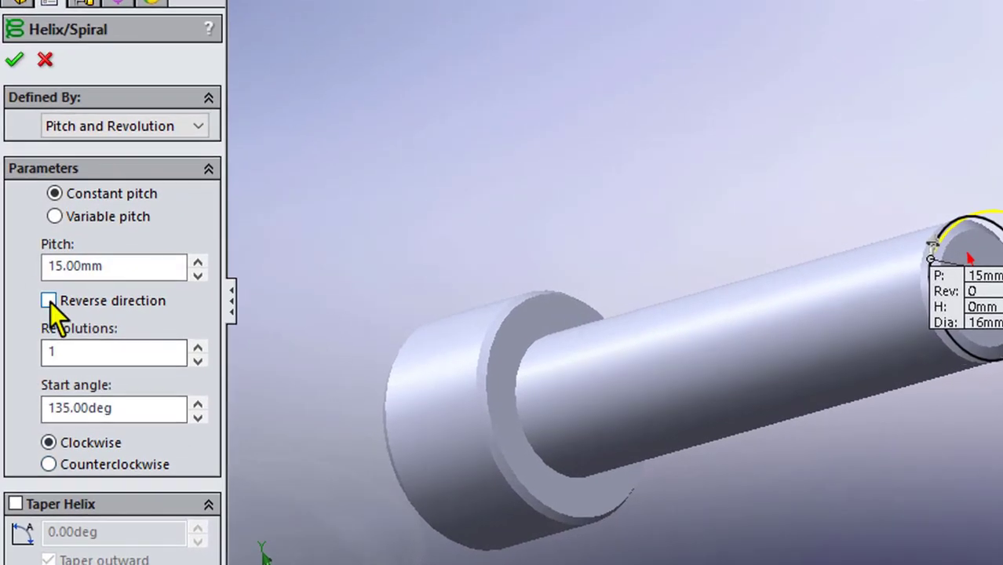
pyautogui.click(30, 294)
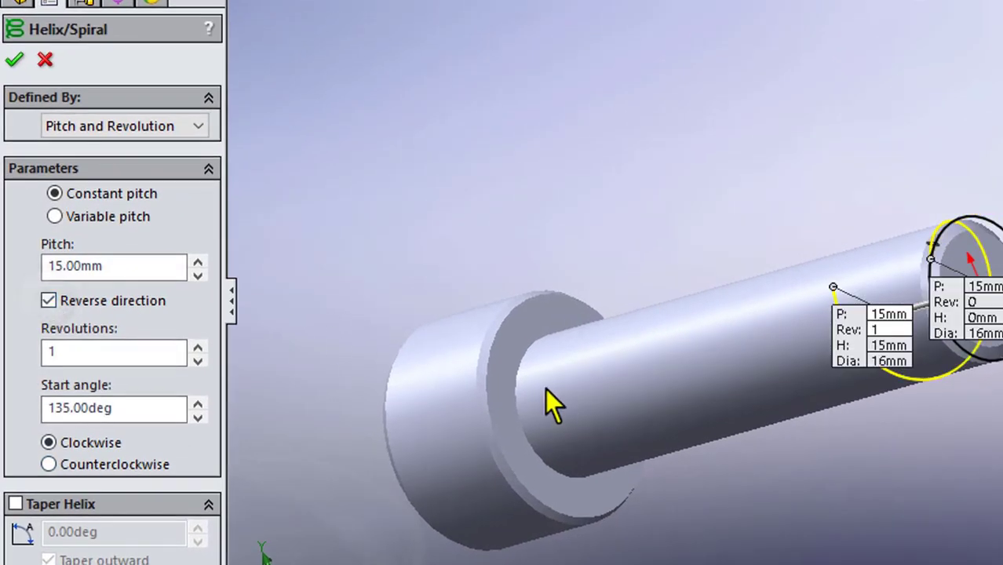
# Switch the helix to variable pitch and set a 3 mm pitch for the first, second and third regions
pyautogui.scroll(-3, 824, 371)
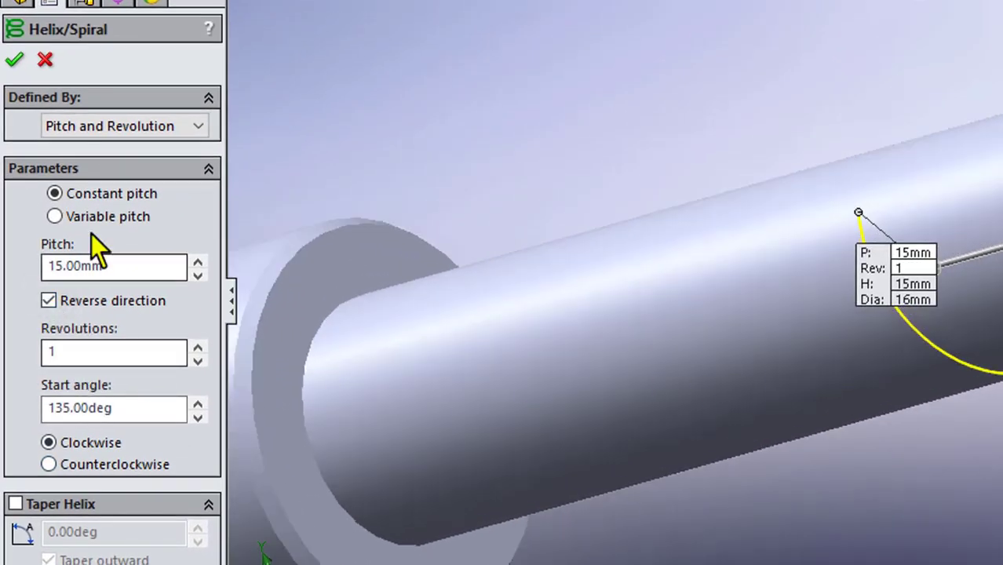
pyautogui.click(56, 219)
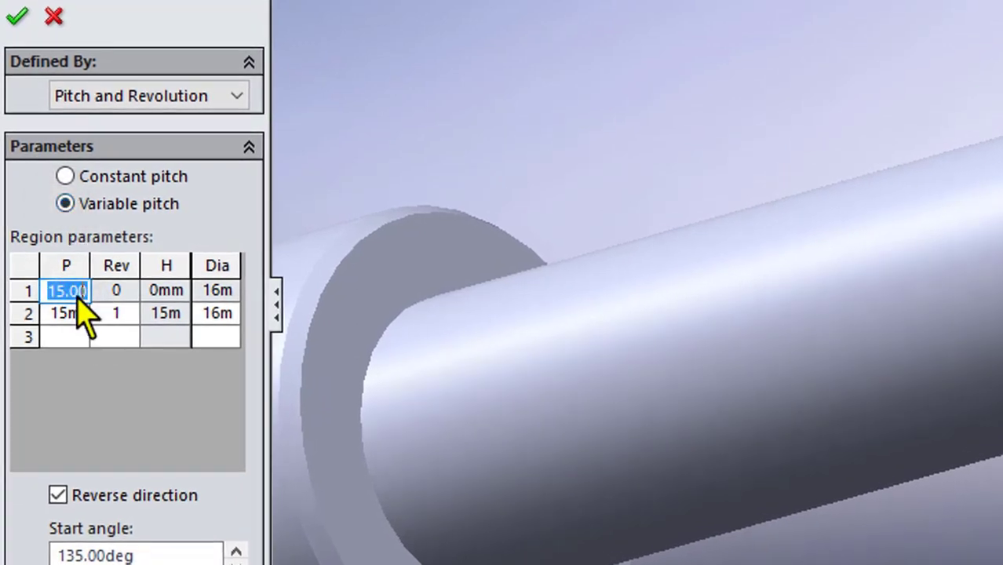
pyautogui.click(69, 318)
pyautogui.write('3mm')
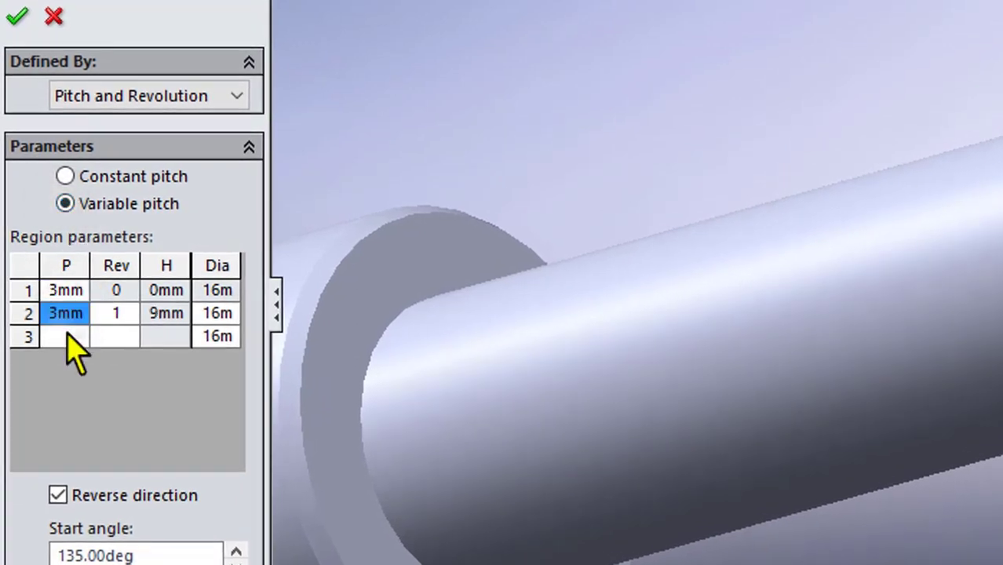
pyautogui.click(68, 336)
pyautogui.write('3')
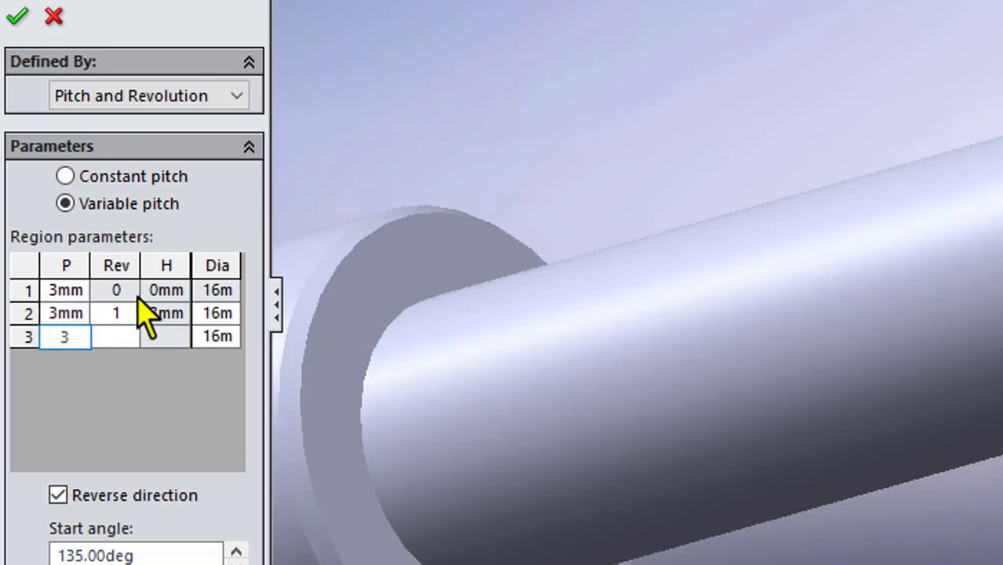
# Set the helix revolutions to 20 in the second region and 21 in the third region
pyautogui.click(124, 314)
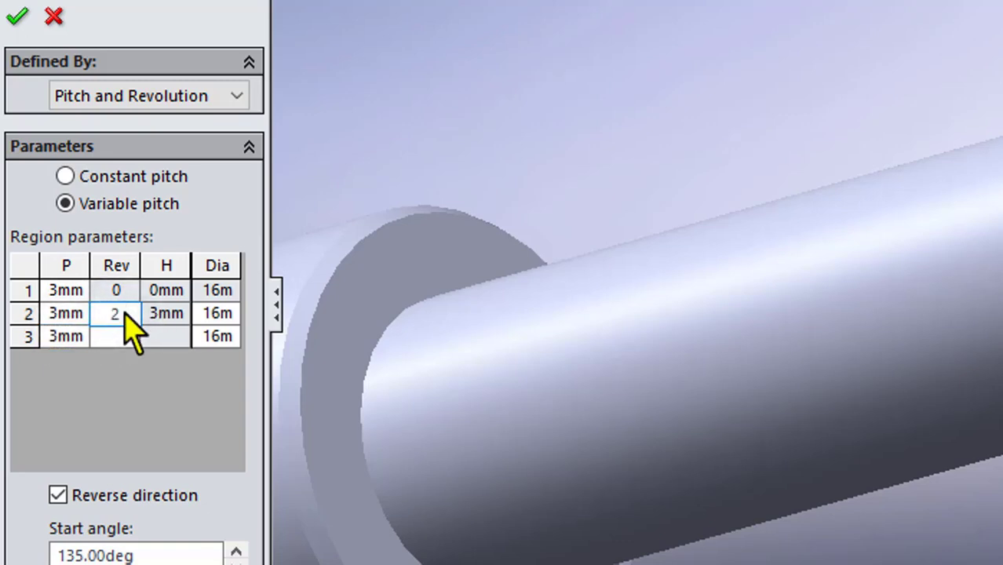
pyautogui.click(124, 336)
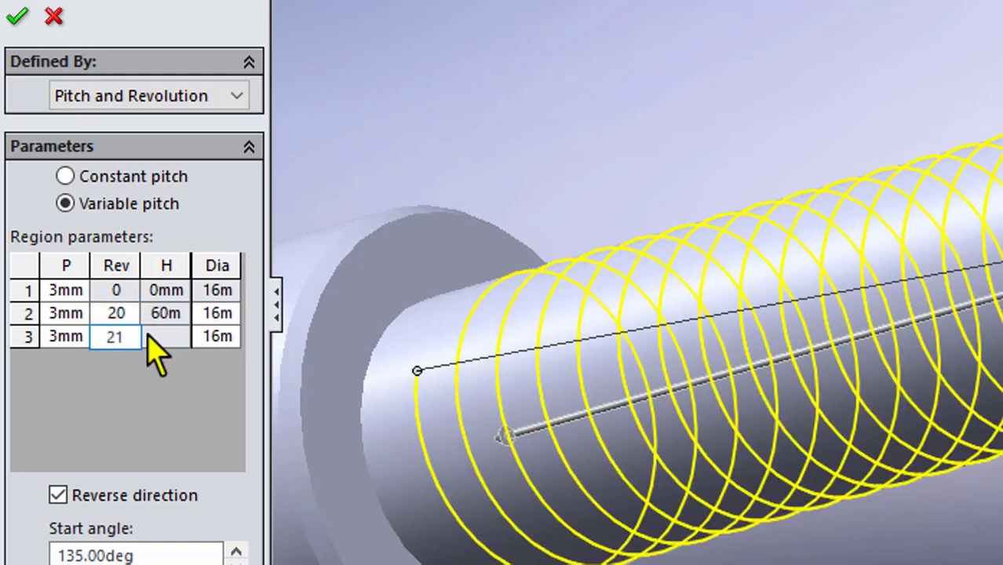
pyautogui.click(217, 339)
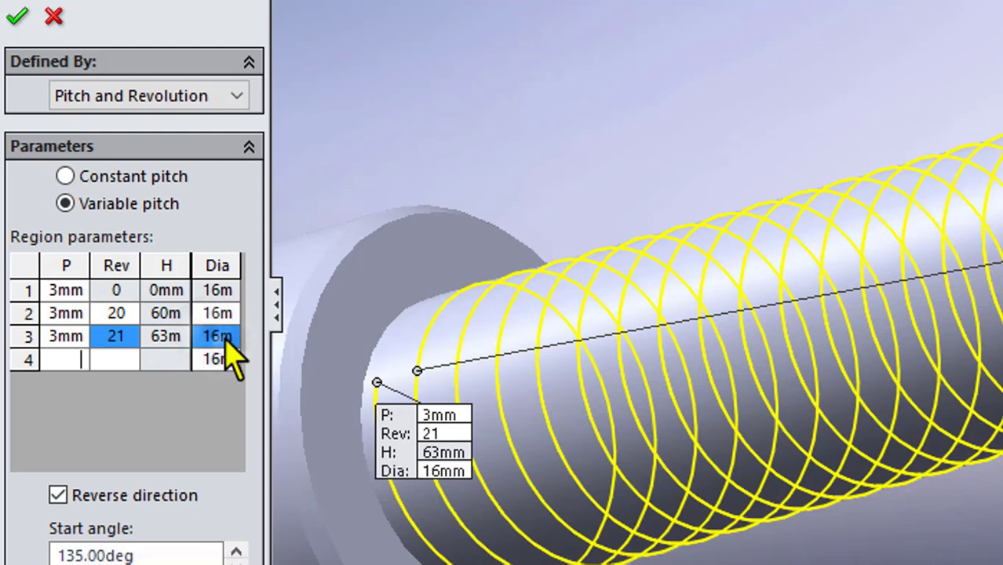
# Set the third region's diameter to 32 mm so the helix flares out at the head, and accept the helix
pyautogui.click(225, 338)
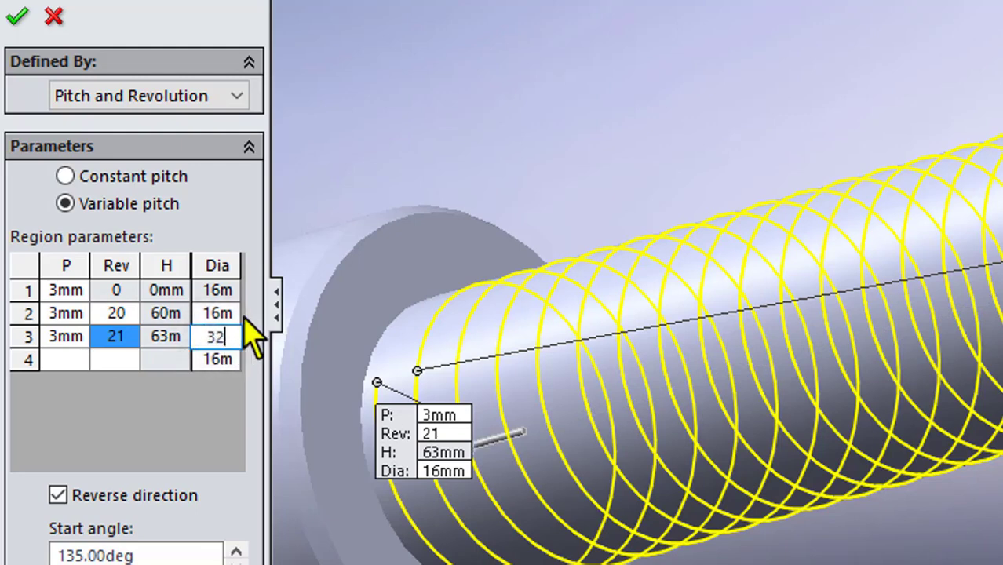
pyautogui.press('Return')
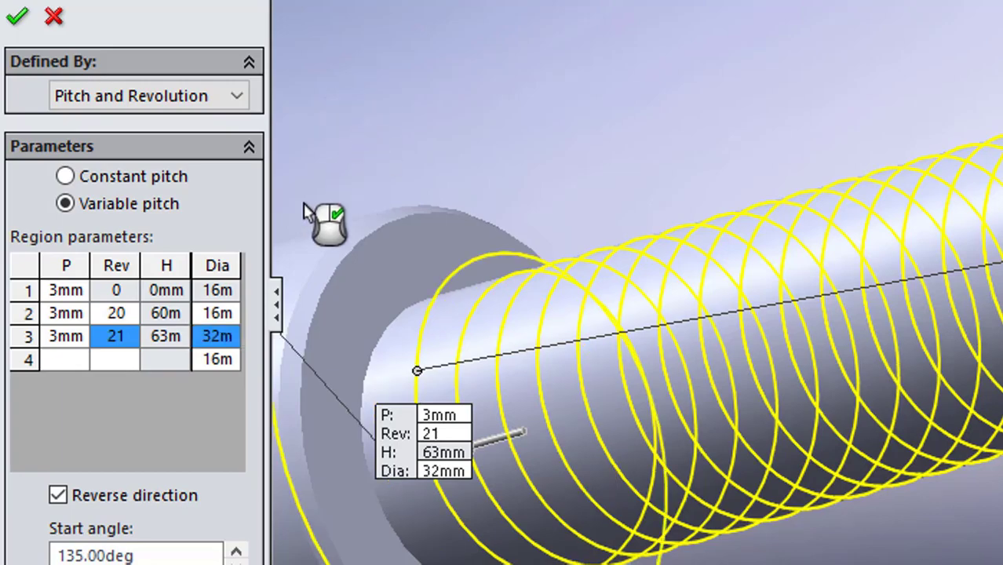
pyautogui.scroll(3, 767, 197)
pyautogui.moveTo(698, 149); pyautogui.dragTo(757, 115, button='middle')
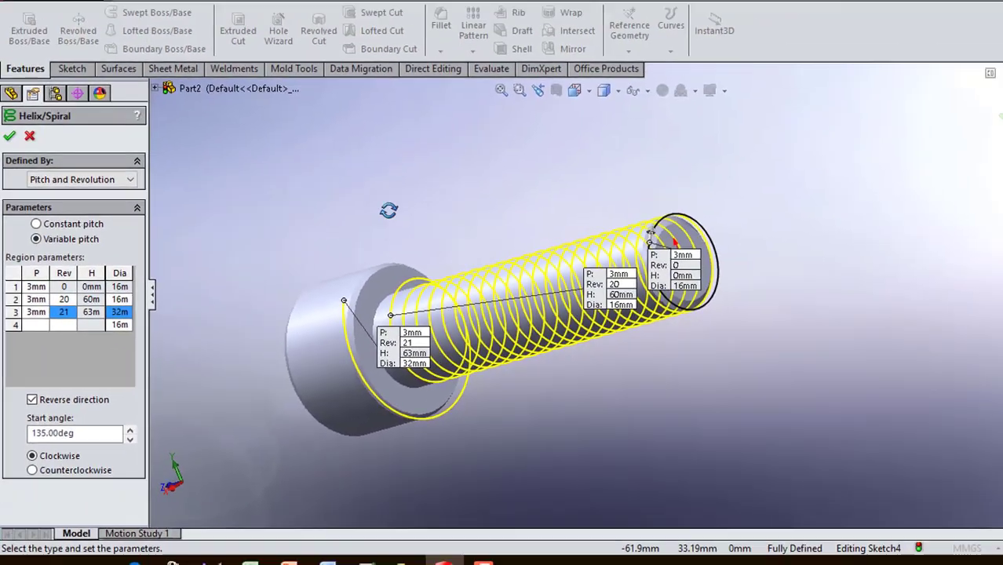
pyautogui.moveTo(386, 198); pyautogui.dragTo(397, 178, button='middle')
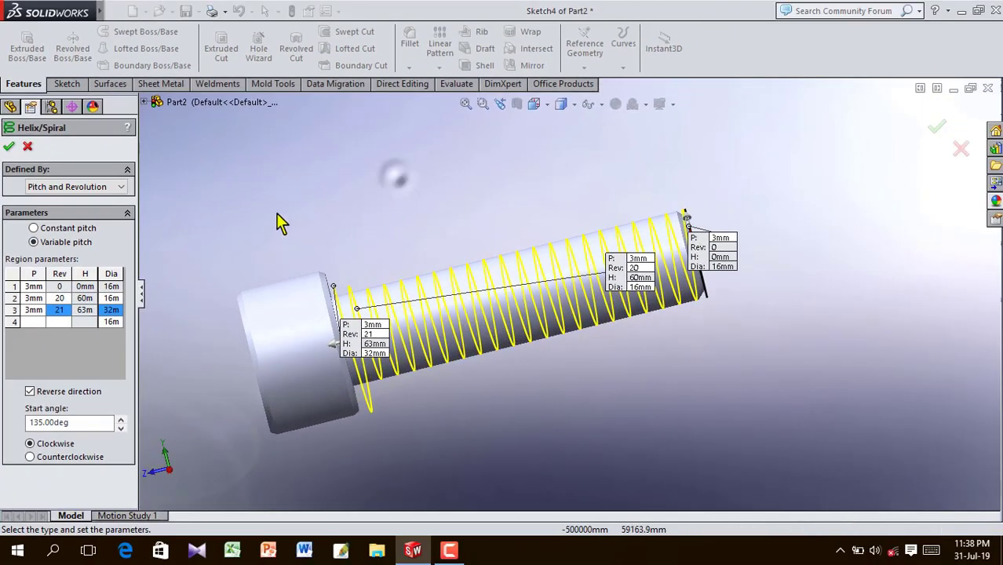
pyautogui.click(9, 148)
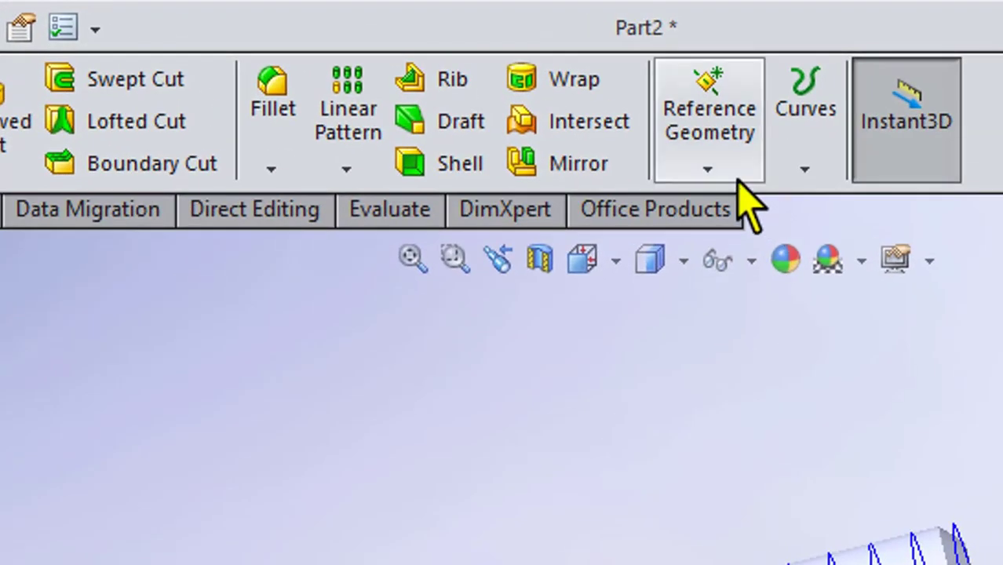
# Create a reference plane coincident with the helix's endpoint at the shank tip and perpendicular to the helix curve
pyautogui.click(587, 68)
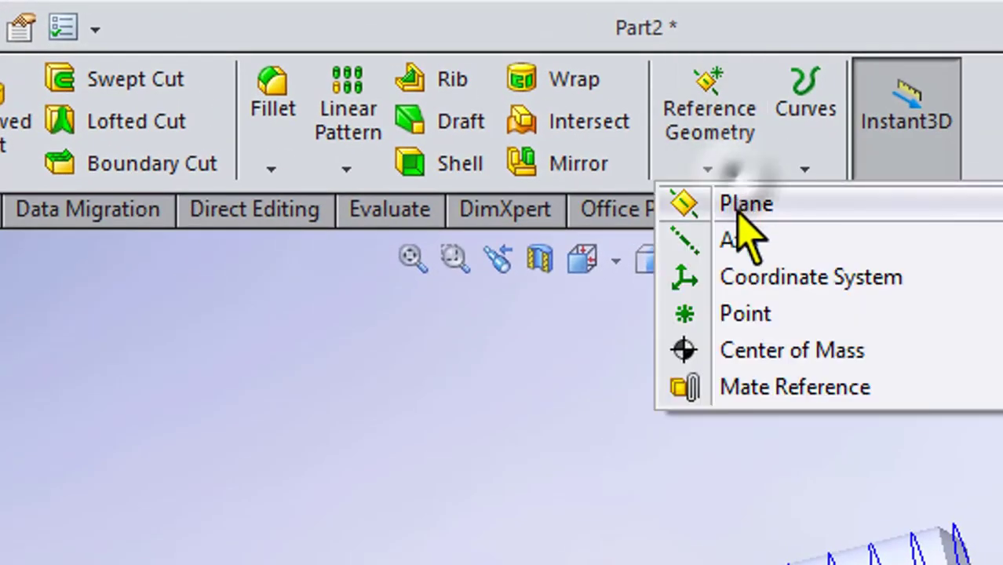
pyautogui.click(792, 207)
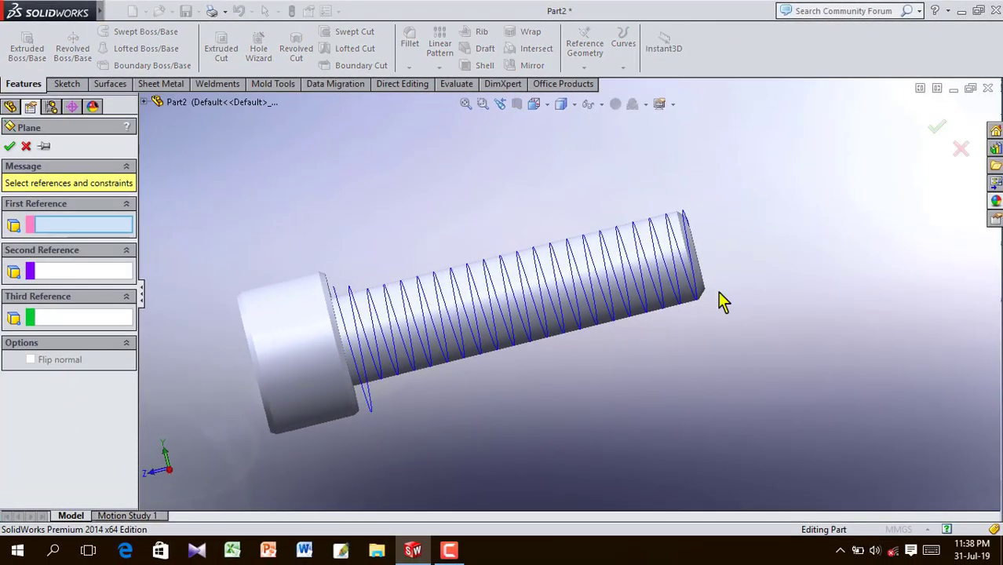
pyautogui.scroll(-2, 716, 255)
pyautogui.scroll(-3, 713, 241)
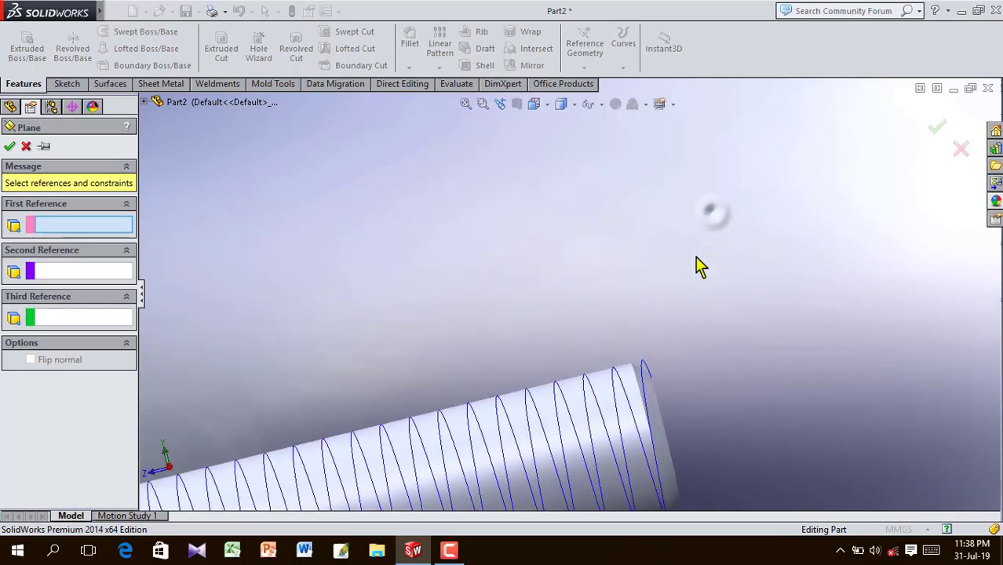
pyautogui.scroll(-2, 701, 267)
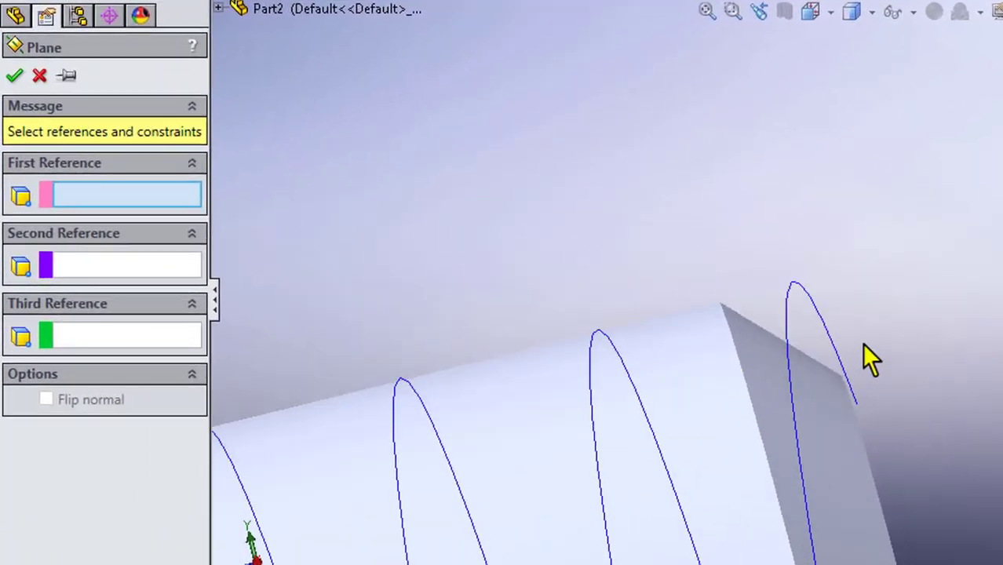
pyautogui.moveTo(863, 345)
pyautogui.mouseDown(button='middle')
pyautogui.moveTo(935, 354)
pyautogui.moveTo(916, 371)
pyautogui.moveTo(902, 363)
pyautogui.mouseUp(button='middle')
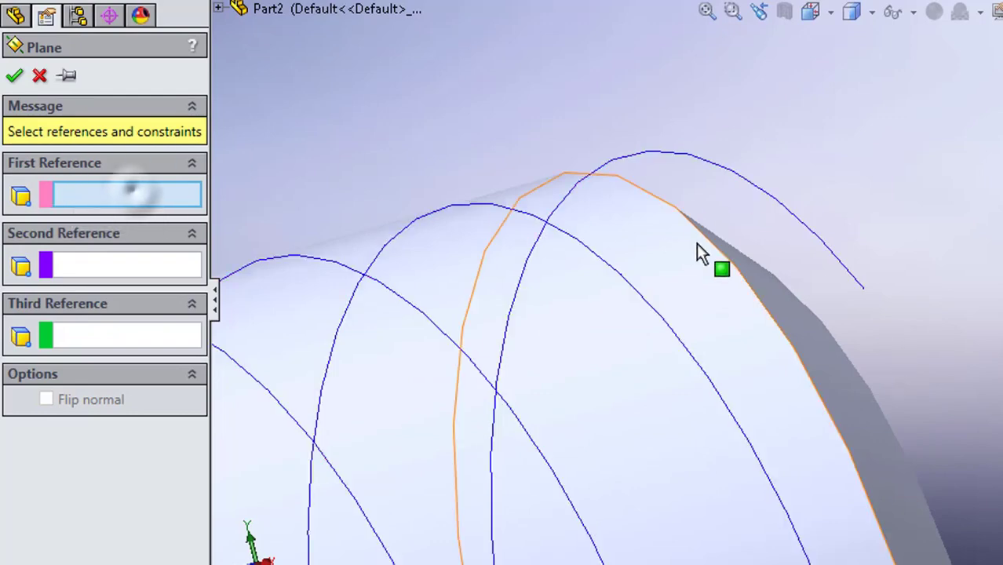
pyautogui.click(863, 291)
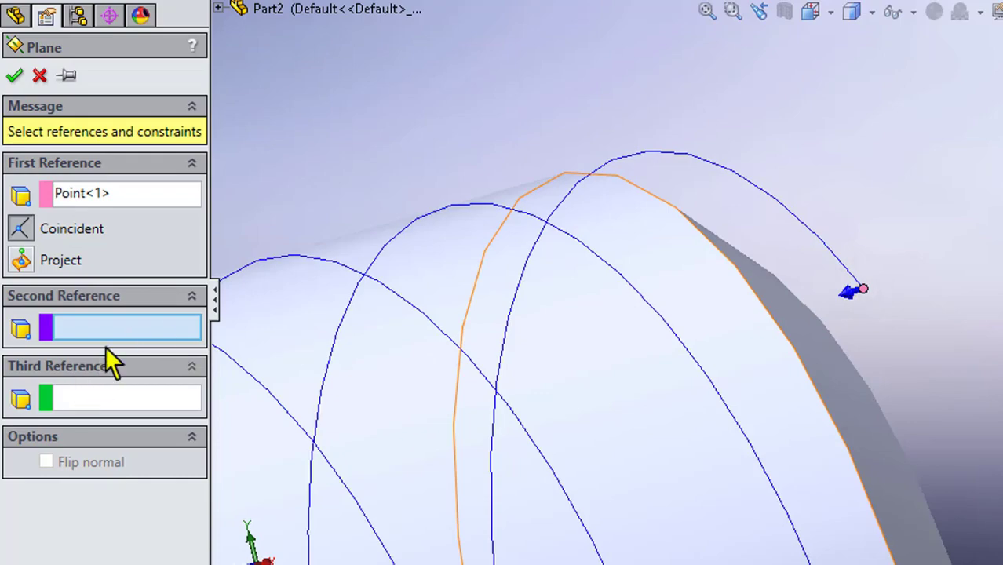
pyautogui.click(813, 249)
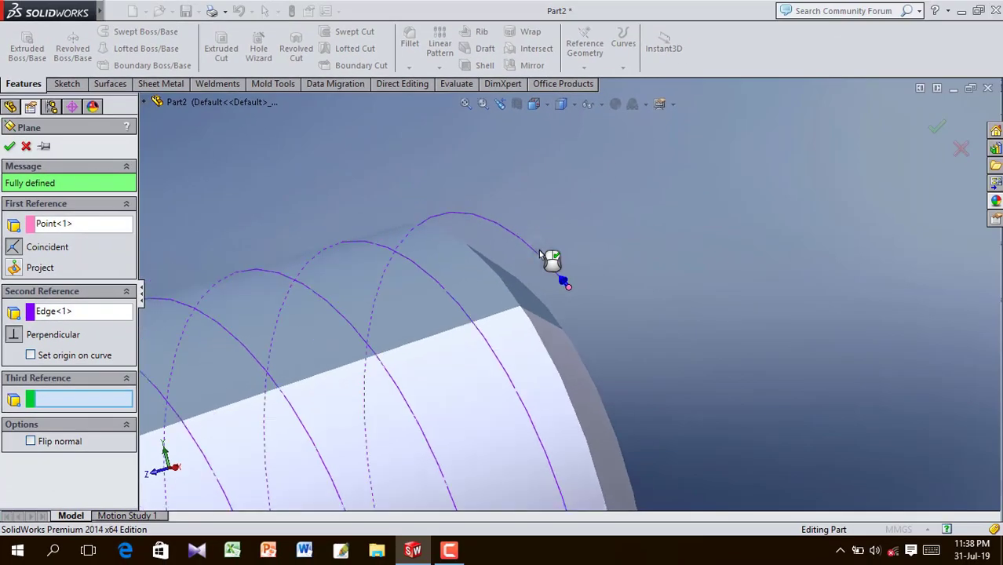
pyautogui.scroll(5, 540, 253)
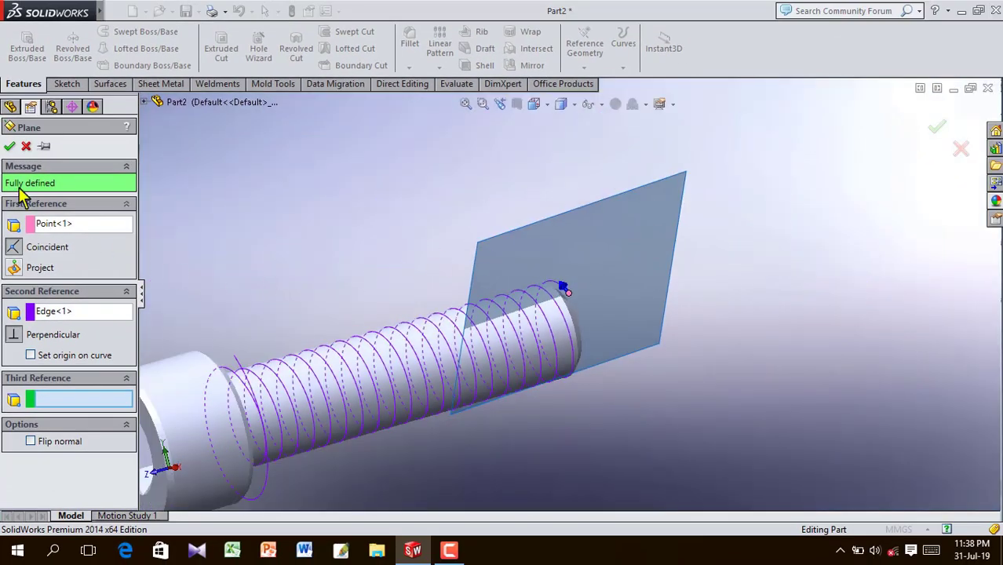
pyautogui.click(9, 146)
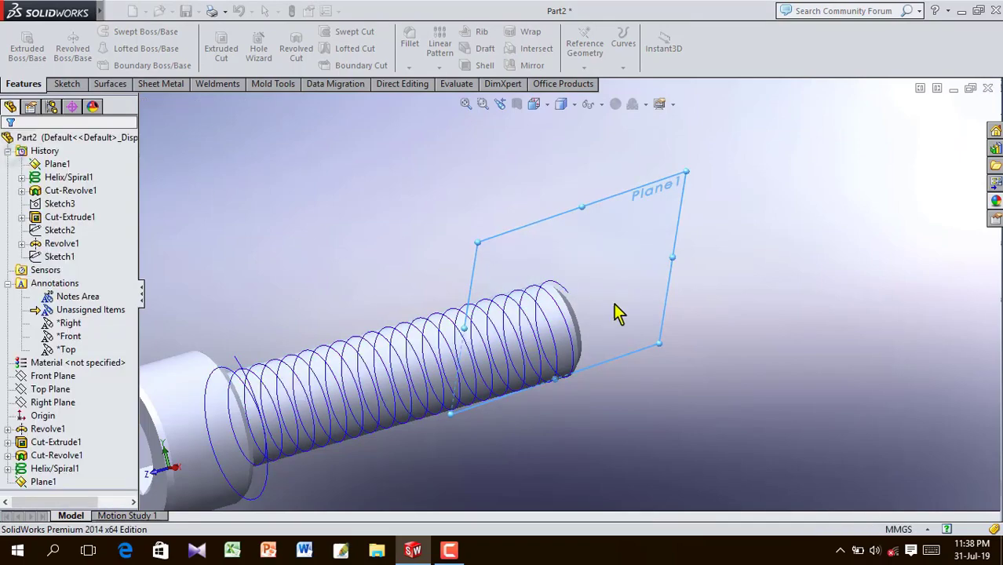
# Start a sketch on the new plane at the helix end and orient the view normal to it
pyautogui.click(664, 289)
pyautogui.click(699, 241)
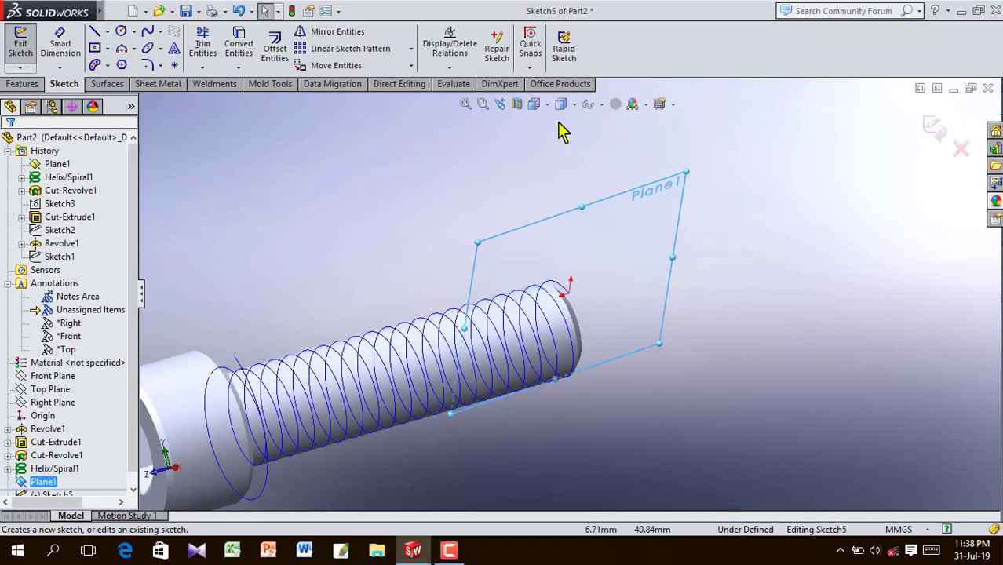
pyautogui.click(534, 103)
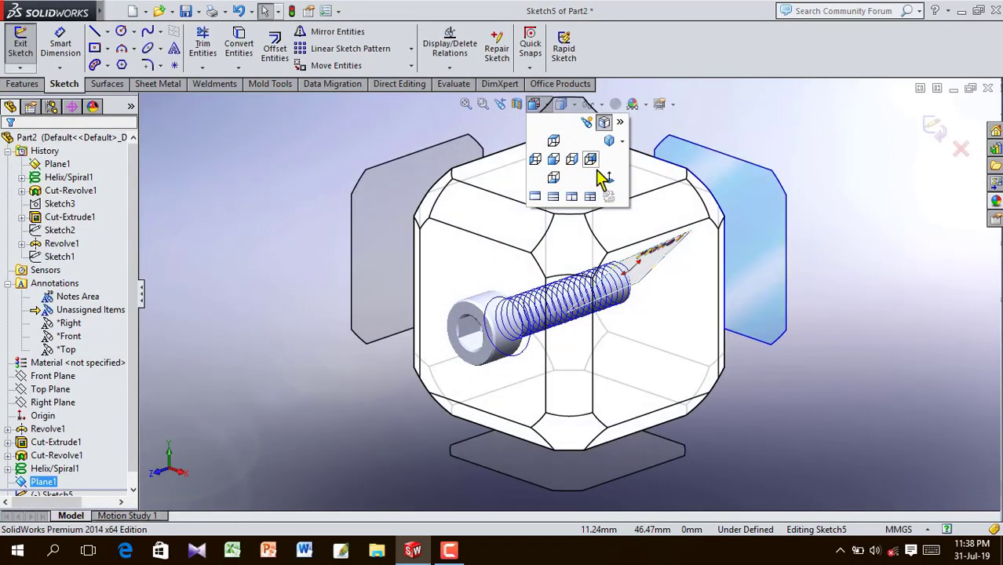
pyautogui.click(604, 177)
pyautogui.scroll(-5, 394, 246)
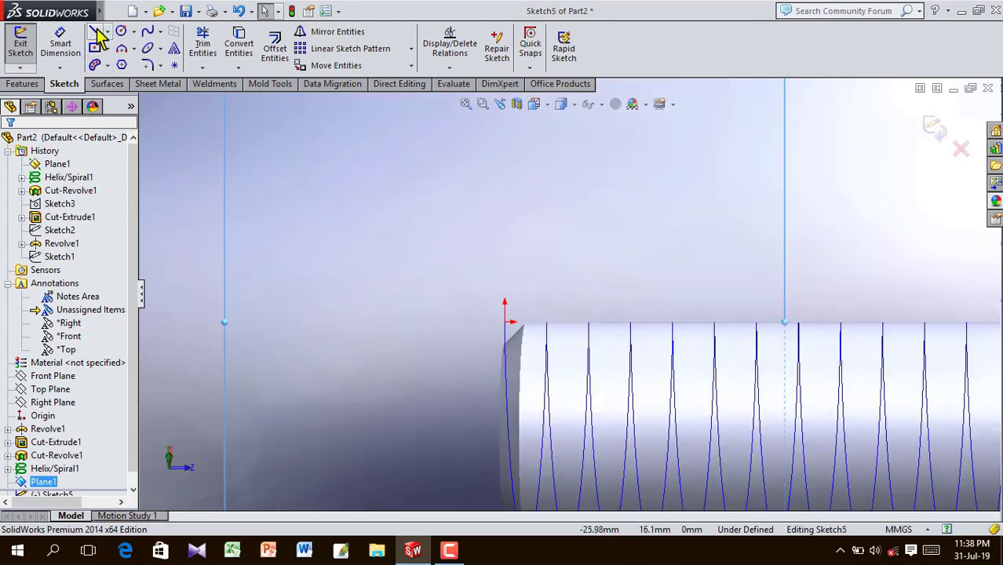
# Sketch a closed trapezoid above the shank tip with Line, about 11.5 mm wide on top and 3.9 mm at the bottom
pyautogui.click(96, 35)
pyautogui.click(461, 269)
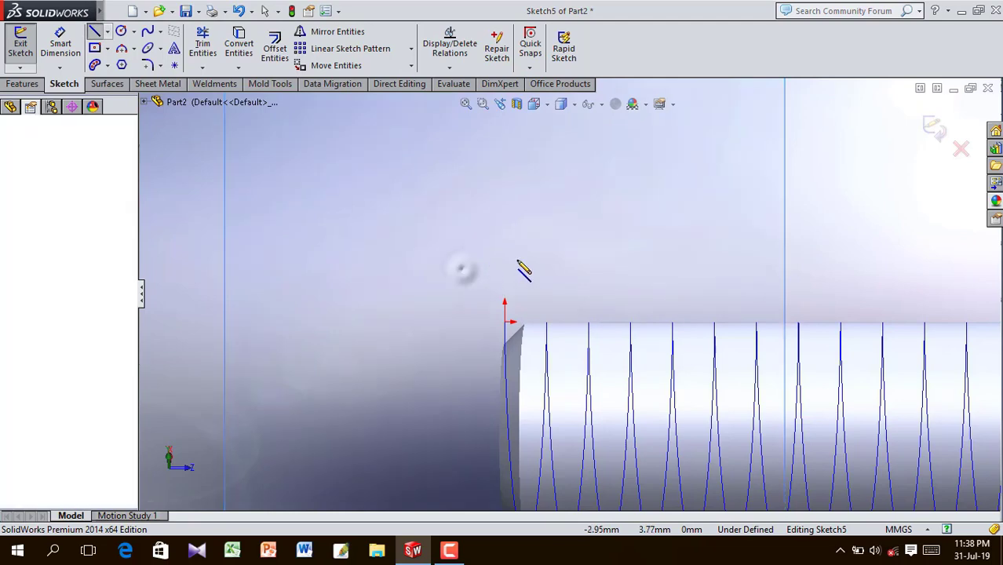
pyautogui.click(517, 270)
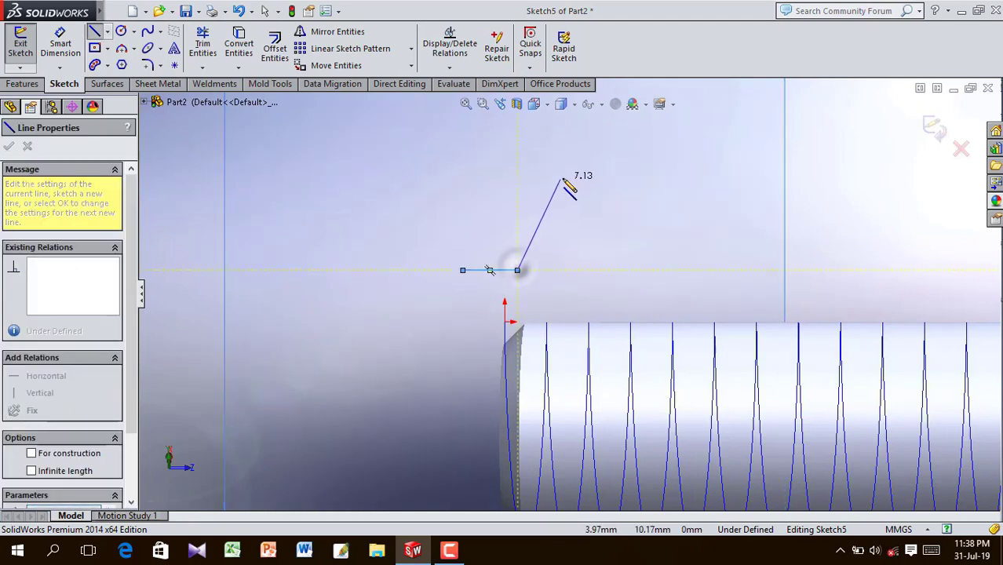
pyautogui.click(565, 175)
pyautogui.click(402, 175)
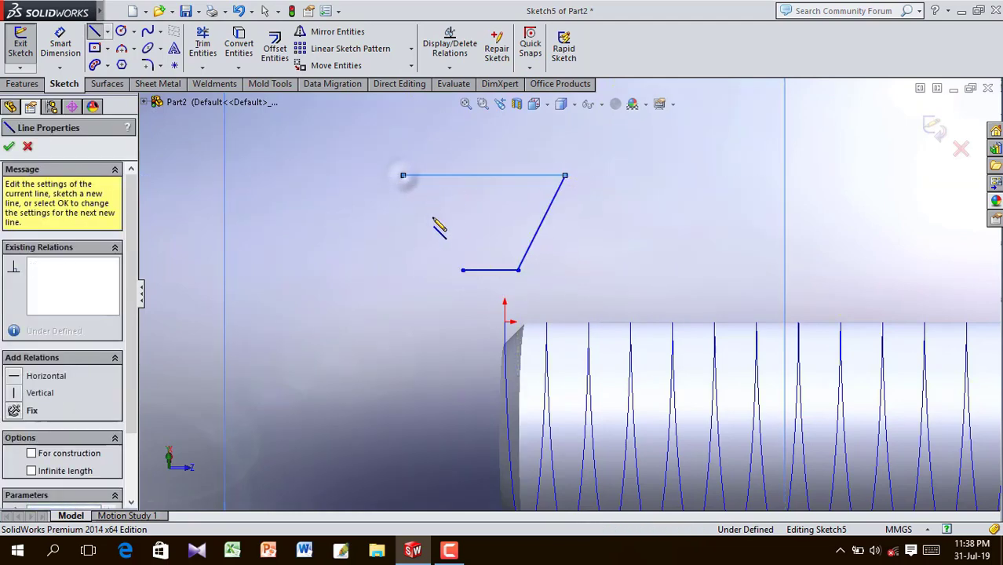
pyautogui.click(463, 270)
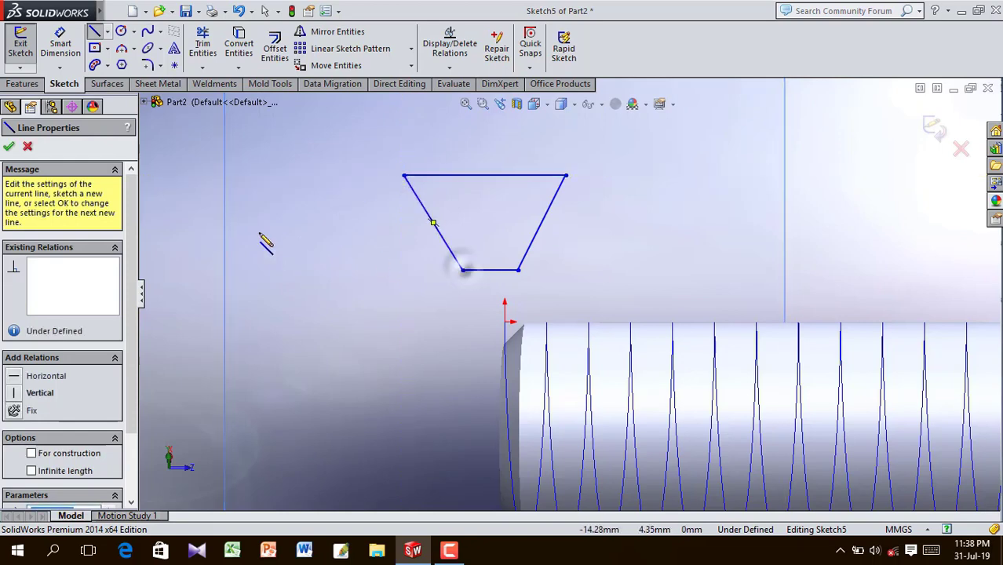
# Dimension the trapezoid's short bottom line to 0.5 mm with Smart Dimension
pyautogui.click(70, 52)
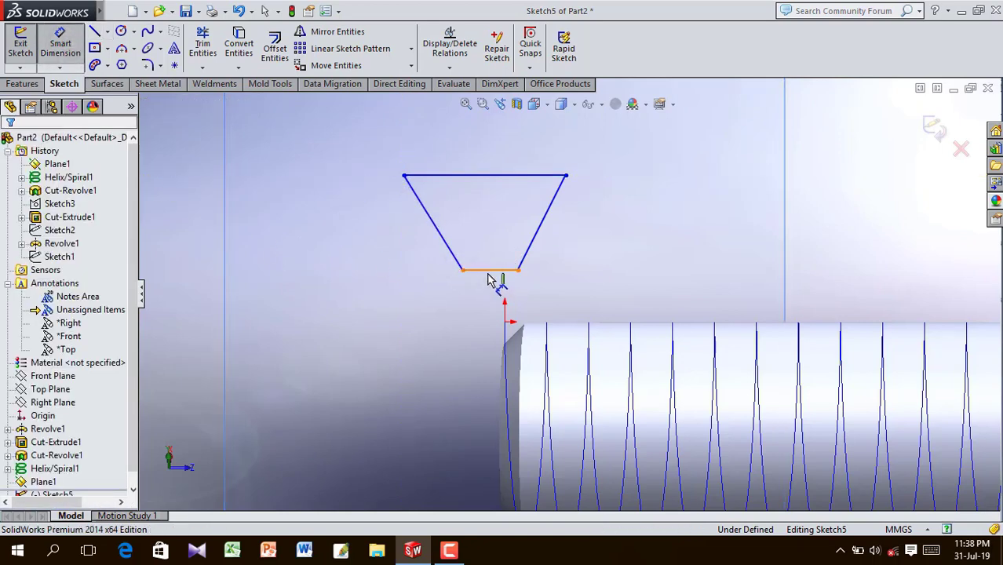
pyautogui.click(489, 277)
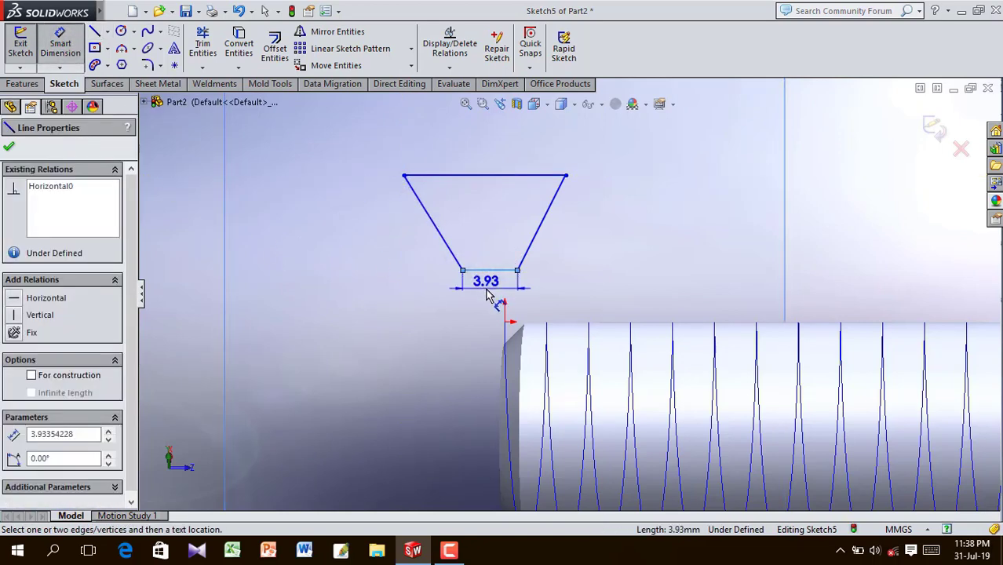
pyautogui.click(486, 294)
pyautogui.press('BackSpace')
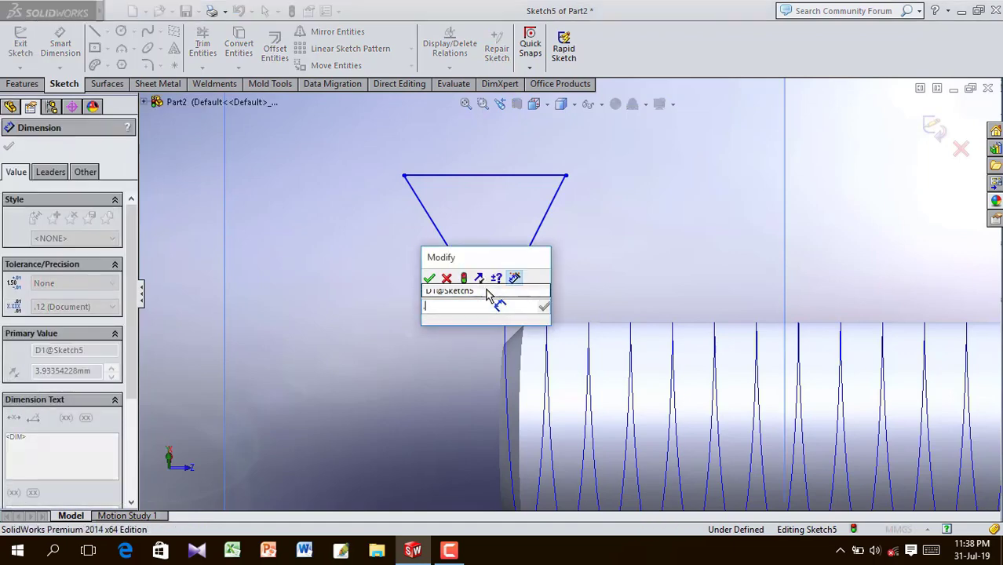
pyautogui.write('.5')
pyautogui.click(429, 278)
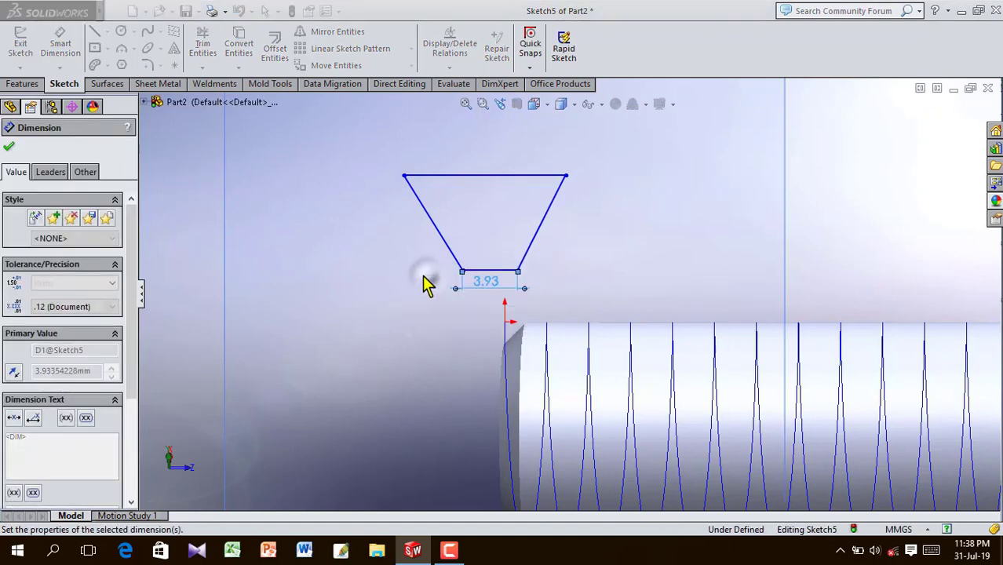
pyautogui.click(384, 253)
# Dimension the trapezoid's long top line to 2.5 mm
pyautogui.click(468, 179)
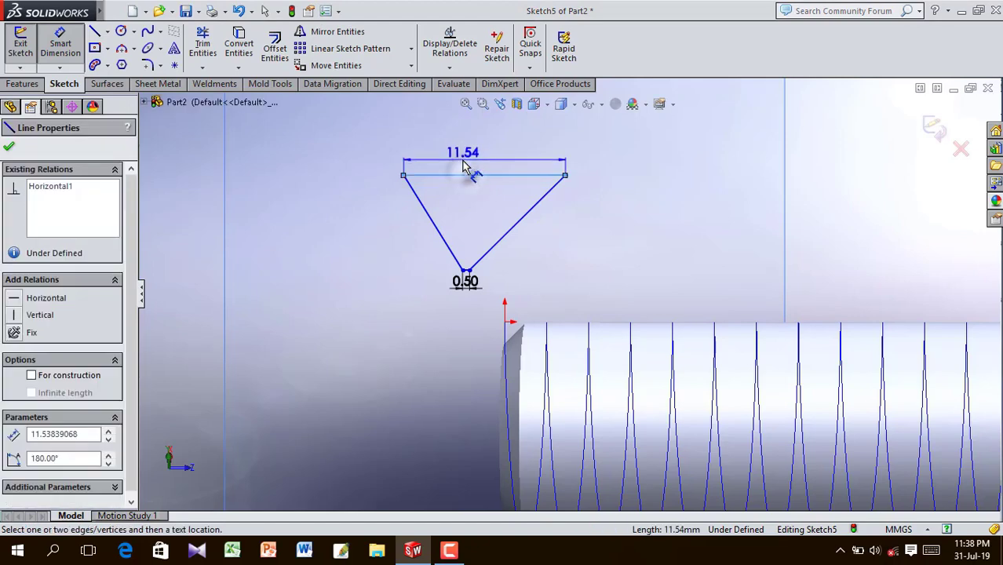
pyautogui.click(465, 162)
pyautogui.write('2')
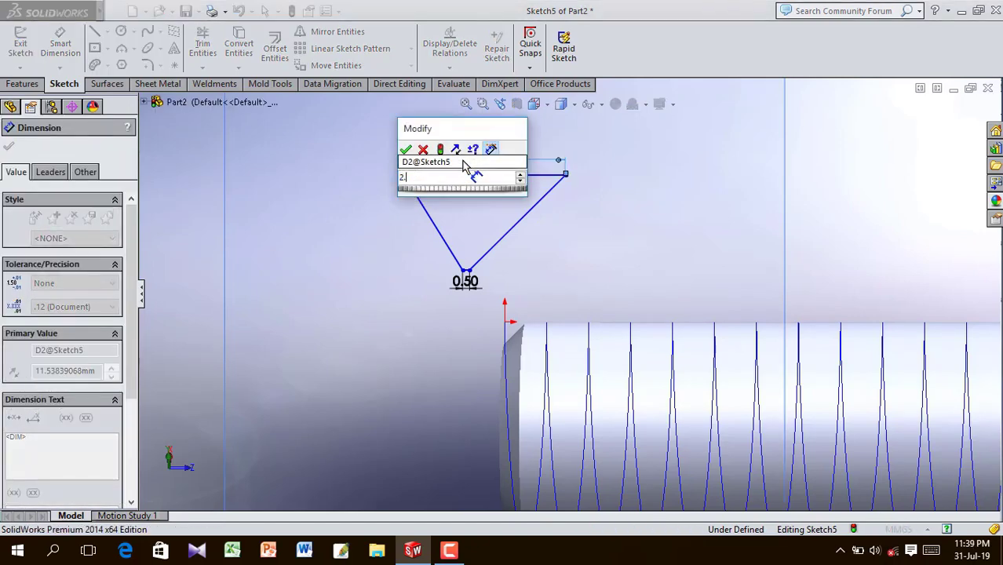
pyautogui.write('.5')
pyautogui.click(405, 149)
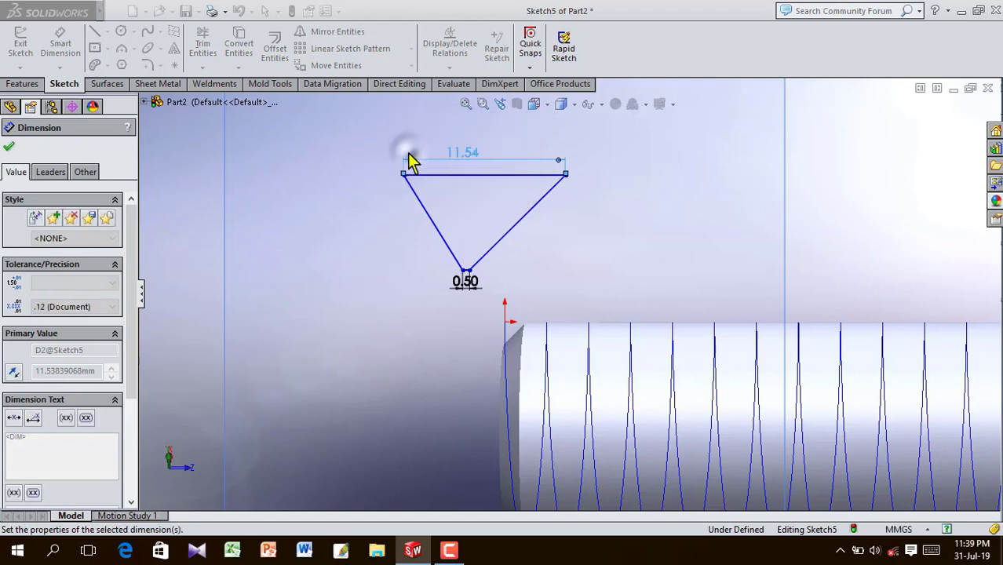
# Dimension the trapezoid's height between its top and bottom lines to 2 mm and leave Smart Dimension
pyautogui.click(364, 218)
pyautogui.scroll(-2, 390, 216)
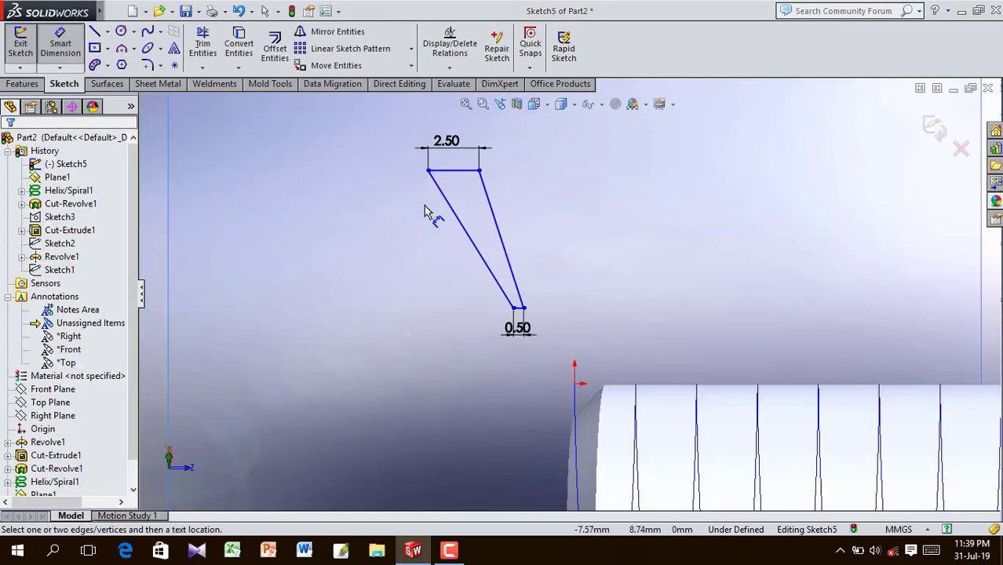
pyautogui.click(521, 312)
pyautogui.click(442, 298)
pyautogui.write('2')
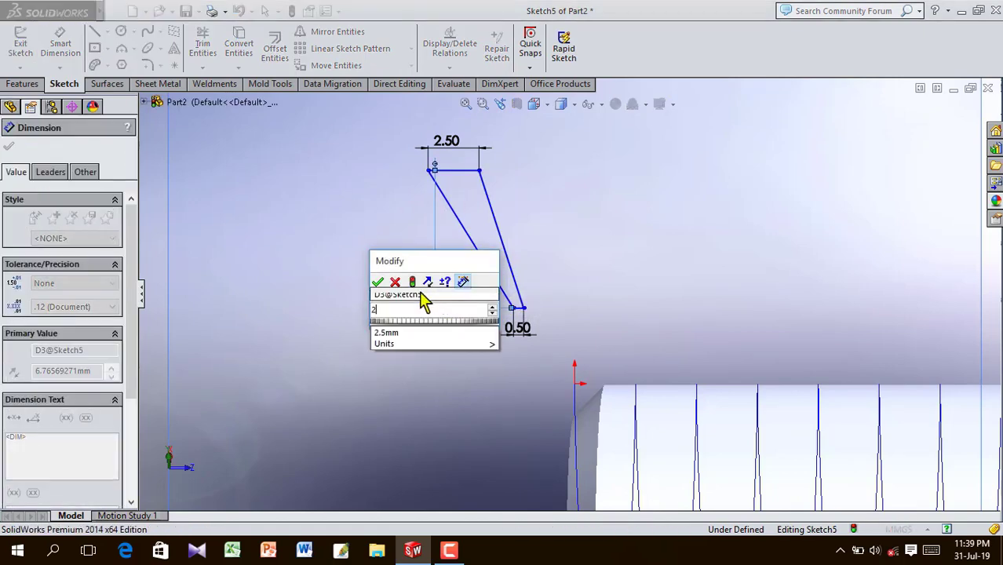
pyautogui.click(379, 282)
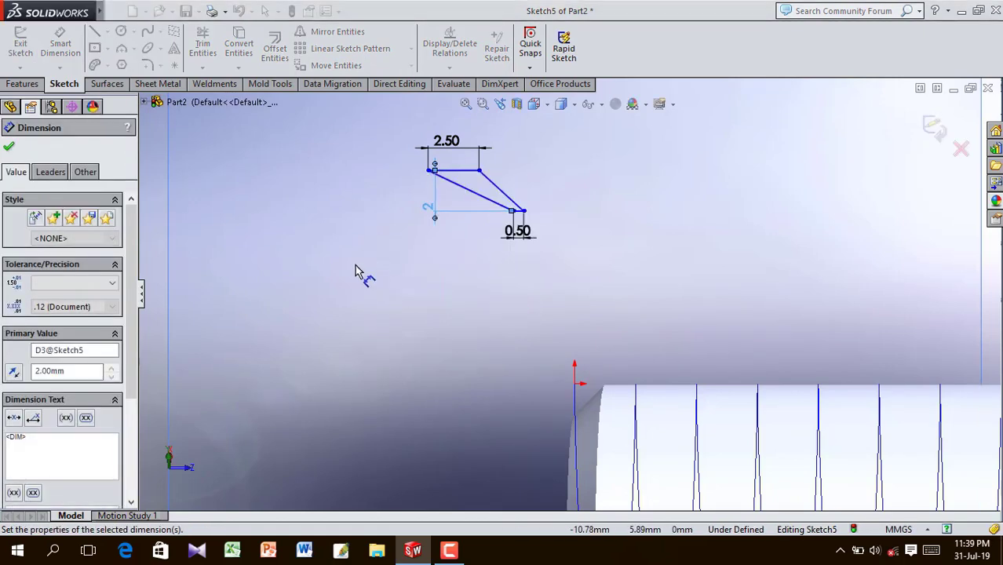
pyautogui.press('Escape')
pyautogui.click(307, 177)
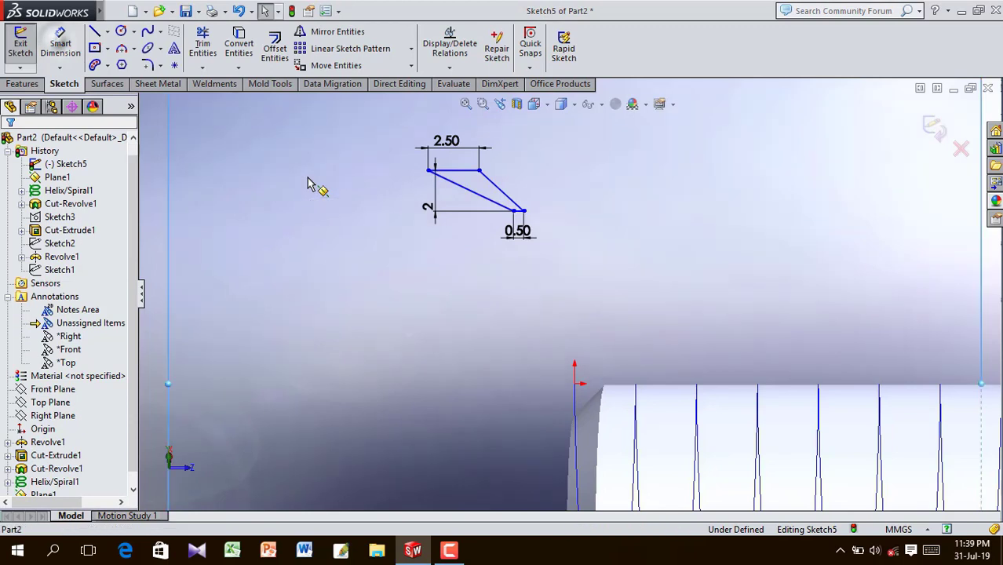
# Shift the trapezoid's 2.5 mm top line sideways until it sits roughly centred above the short bottom line
pyautogui.scroll(-3, 370, 149)
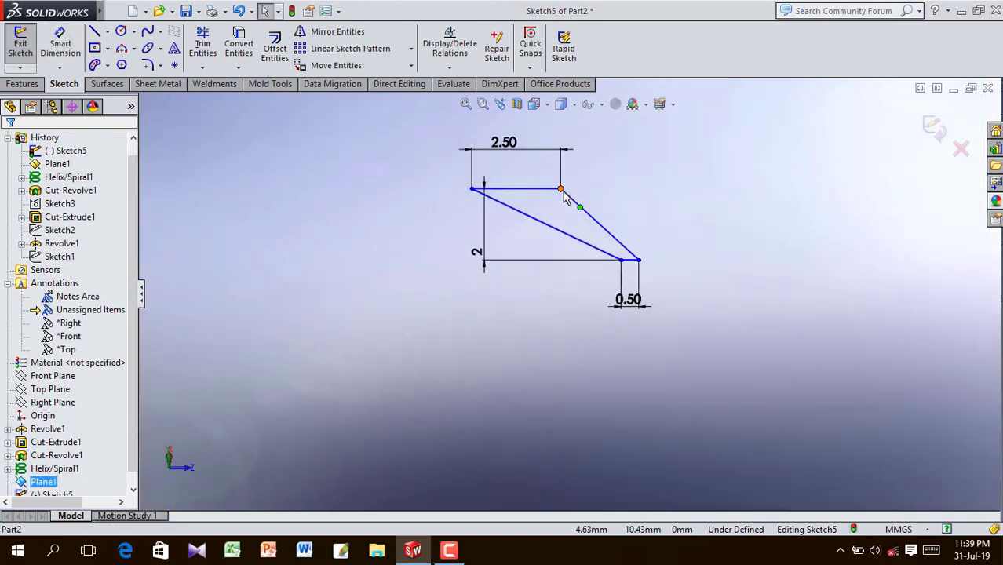
pyautogui.moveTo(564, 196); pyautogui.dragTo(609, 195)
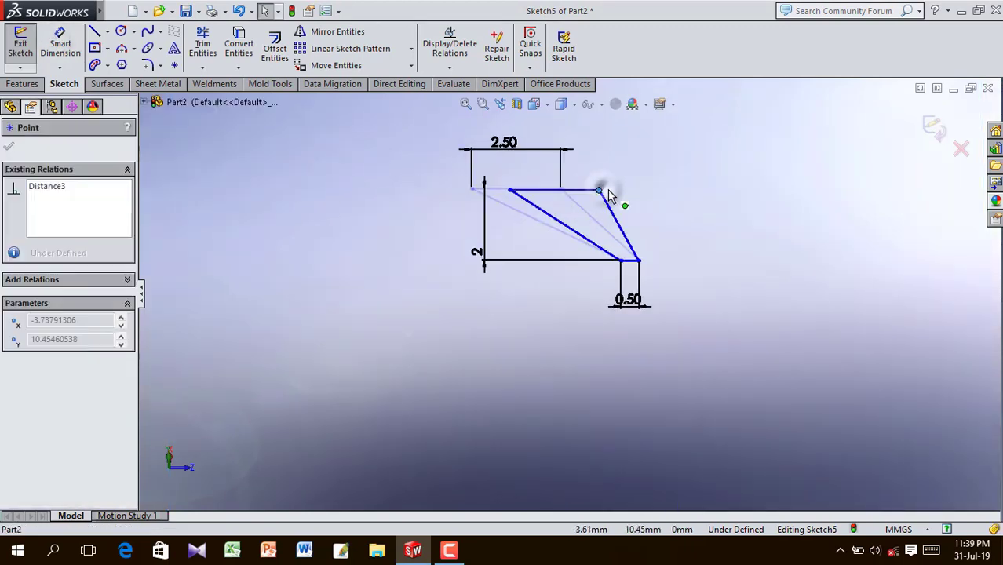
pyautogui.click(686, 204)
pyautogui.keyDown('ctrl'); pyautogui.moveTo(660, 189); pyautogui.dragTo(619, 231, button='middle'); pyautogui.keyUp('ctrl')
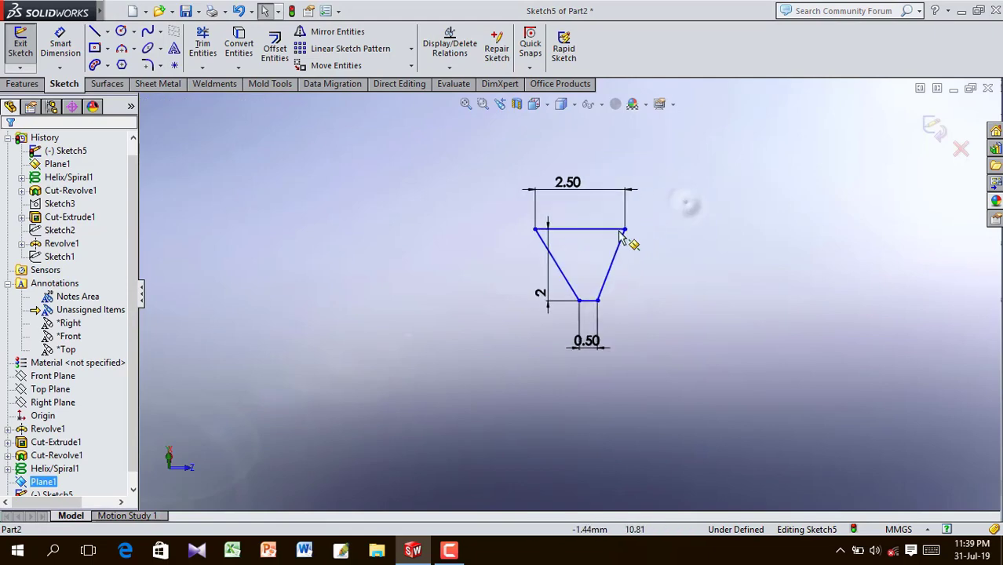
# Add an Equal relation between the trapezoid's two slanted sides
pyautogui.scroll(-2, 595, 278)
pyautogui.click(614, 287)
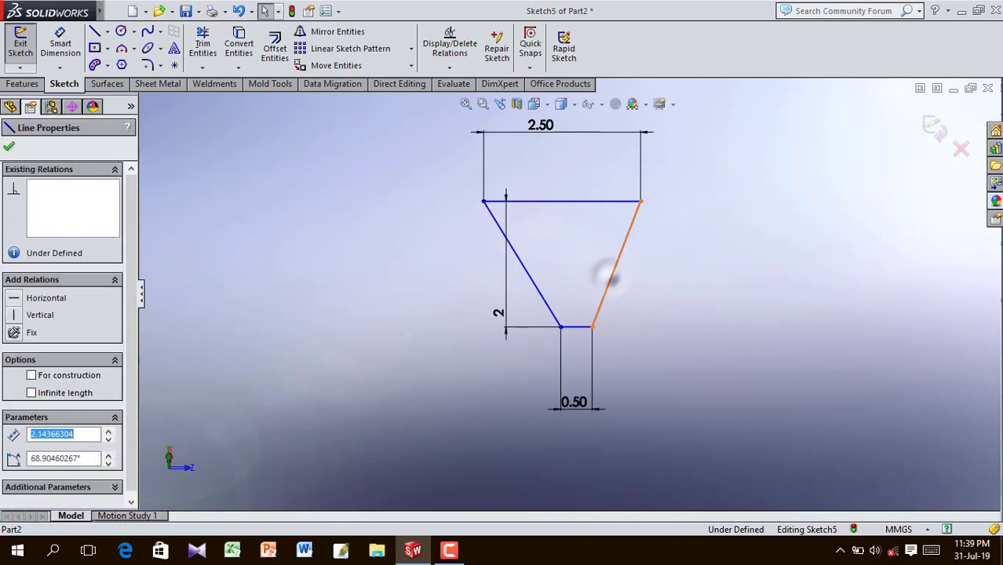
pyautogui.keyDown('ctrl'); pyautogui.click(531, 281); pyautogui.keyUp('ctrl')
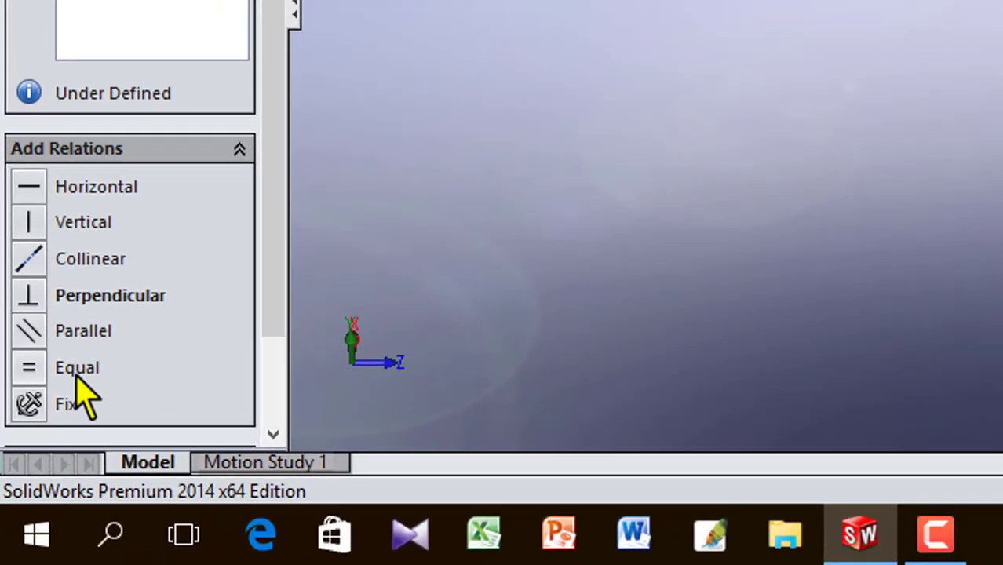
pyautogui.click(36, 471)
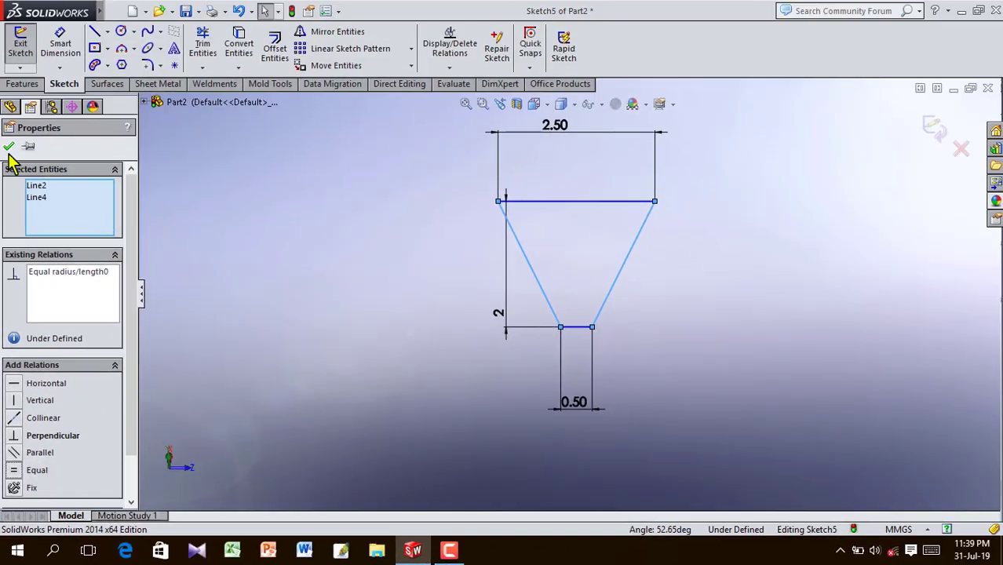
pyautogui.click(8, 148)
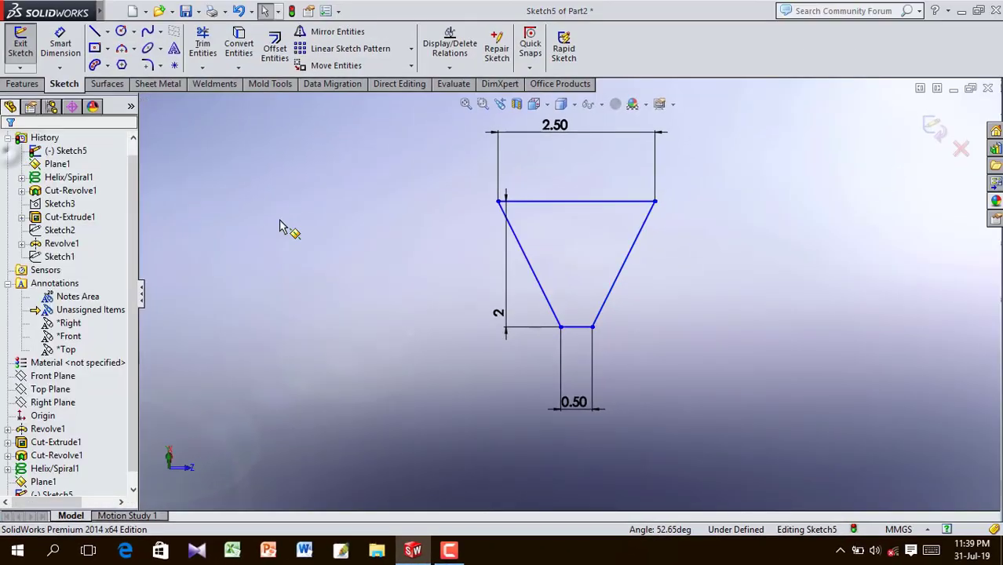
# Move the trapezoid so the corner of its top line nearest the shank sits on the sketch origin at the helix end
pyautogui.scroll(5, 358, 235)
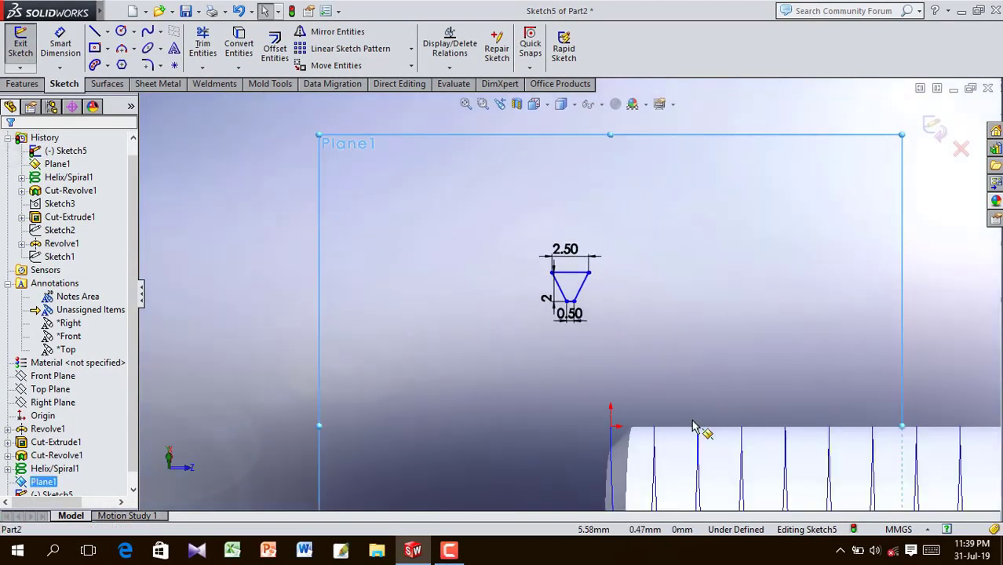
pyautogui.scroll(2, 671, 419)
pyautogui.scroll(-2, 659, 432)
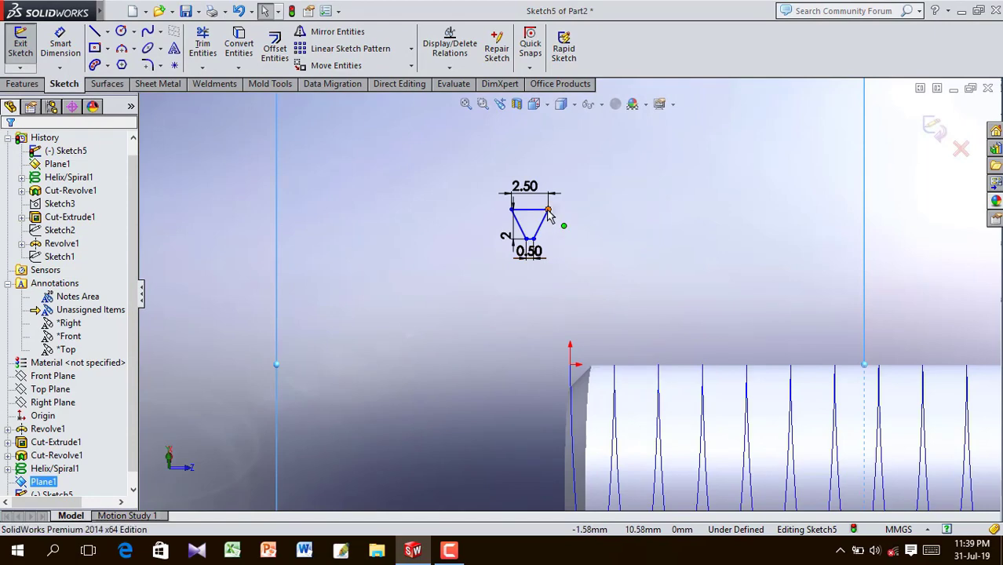
pyautogui.moveTo(549, 212); pyautogui.dragTo(570, 364)
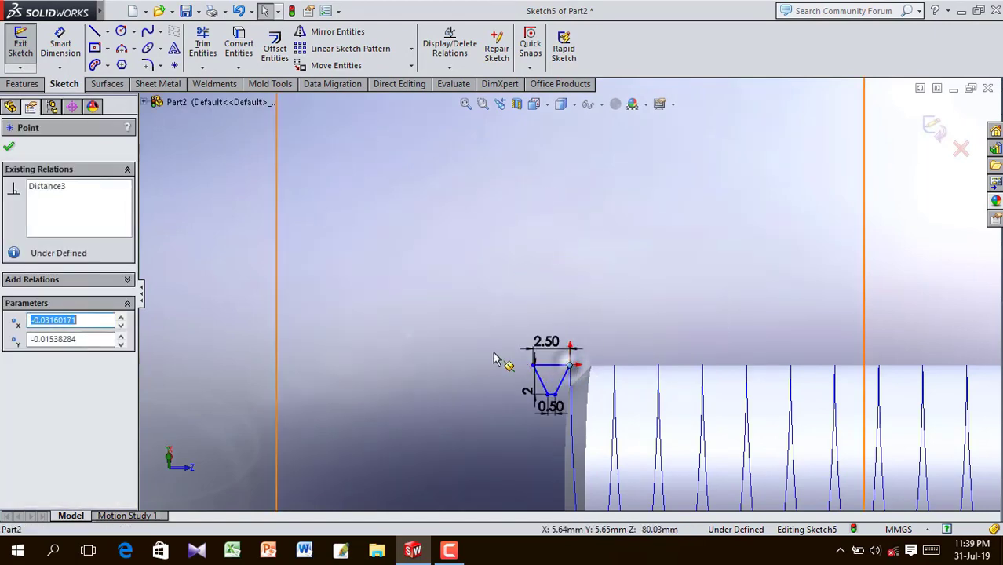
pyautogui.click(483, 358)
pyautogui.scroll(-5, 584, 377)
pyautogui.moveTo(525, 309)
pyautogui.mouseDown()
pyautogui.moveTo(537, 284)
pyautogui.moveTo(529, 310)
pyautogui.moveTo(525, 302)
pyautogui.mouseUp()
pyautogui.click(360, 241)
pyautogui.scroll(10, 367, 237)
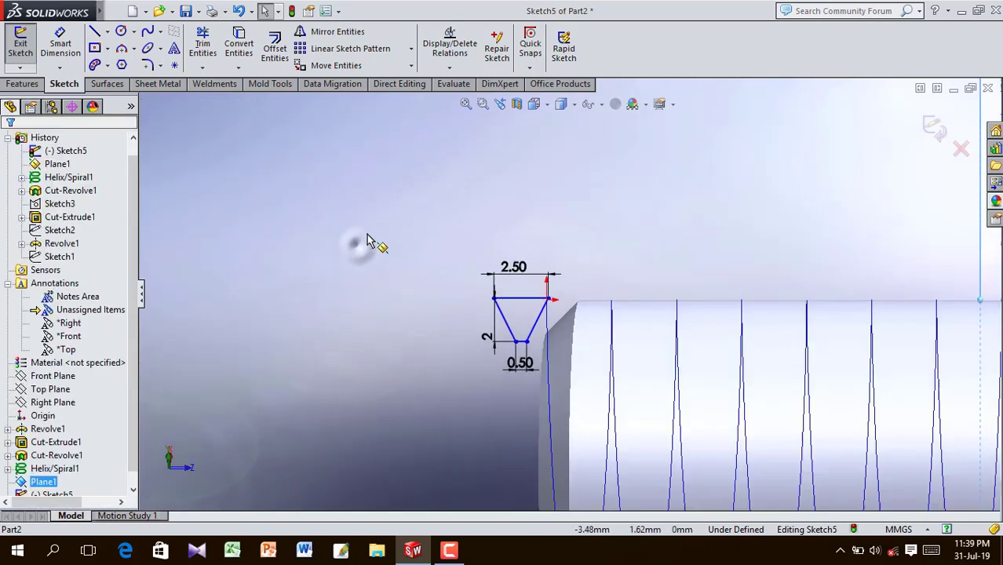
pyautogui.scroll(1, 734, 315)
pyautogui.scroll(2, 734, 314)
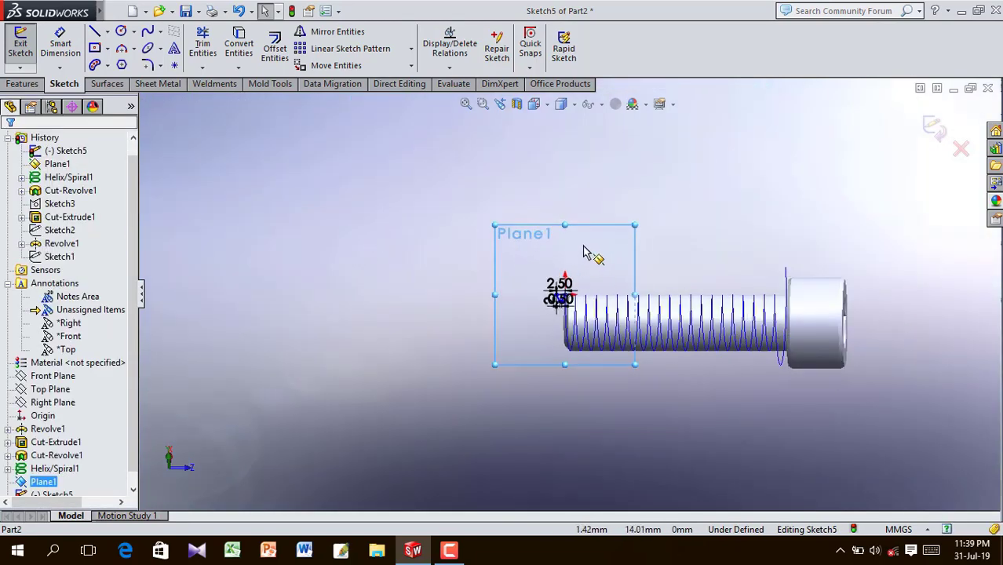
# Exit the thread profile sketch and hide Plane1
pyautogui.click(930, 129)
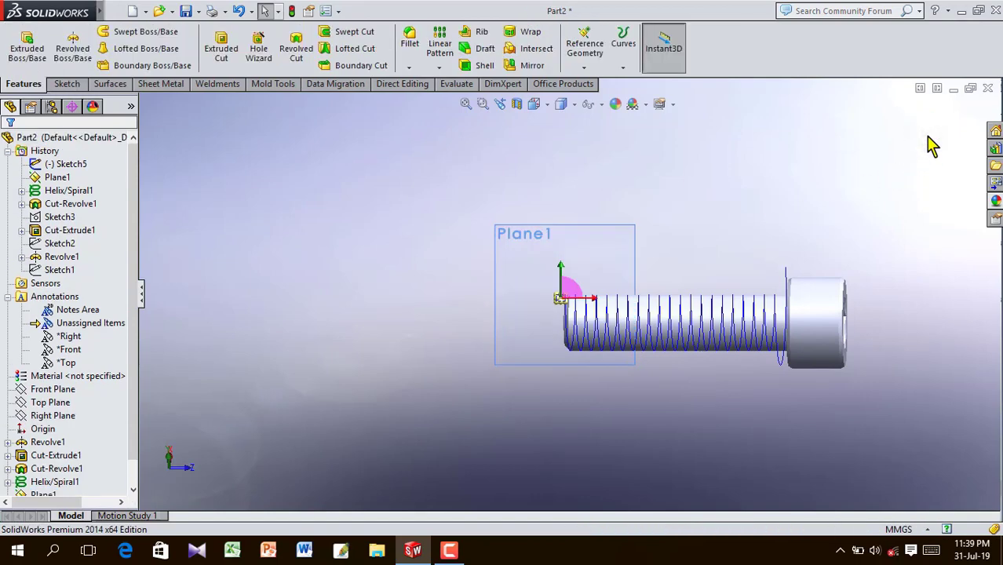
pyautogui.click(616, 250)
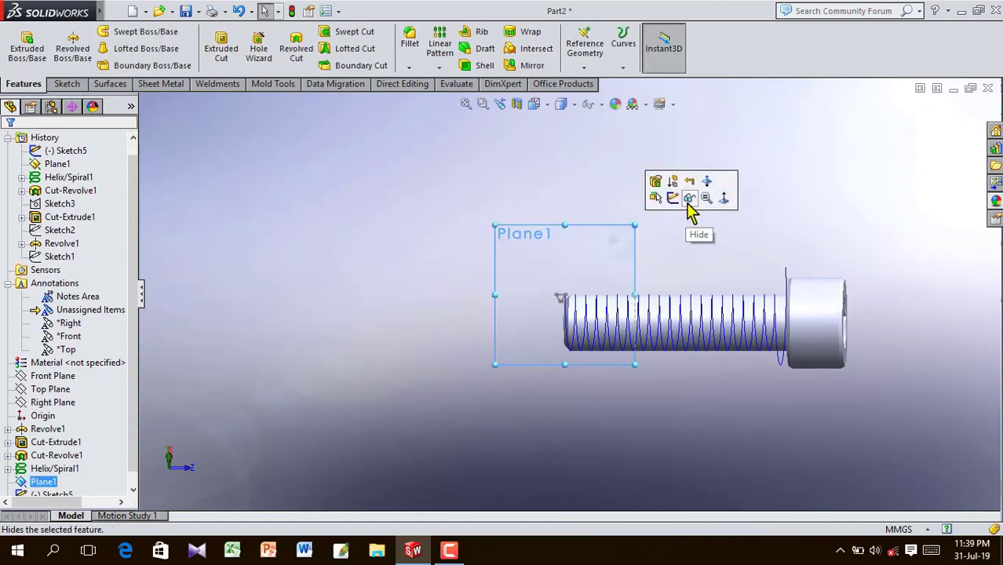
pyautogui.click(689, 201)
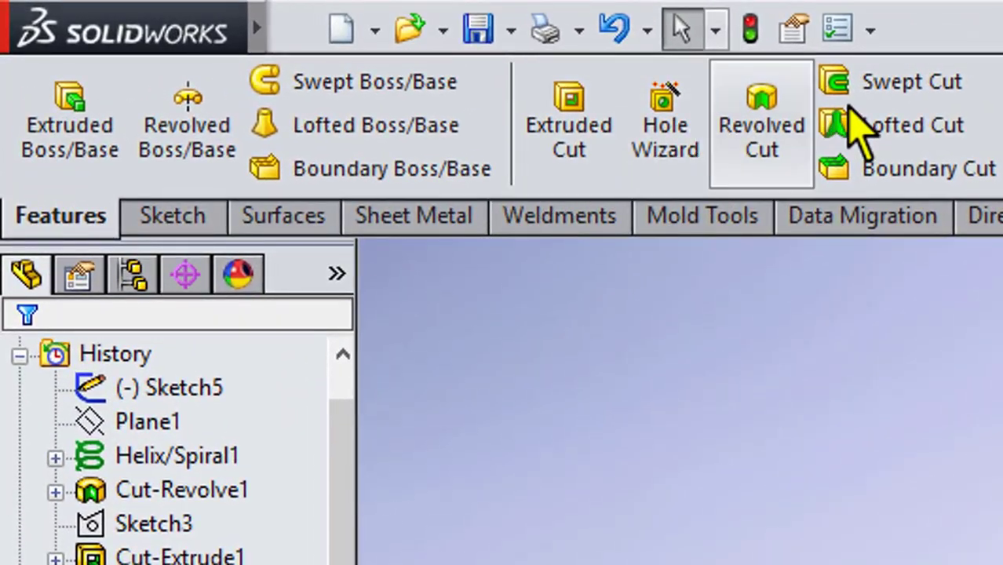
# Start a Swept Cut with the trapezoid Sketch5 as the profile and Helix/Spiral1 as the path
pyautogui.click(906, 88)
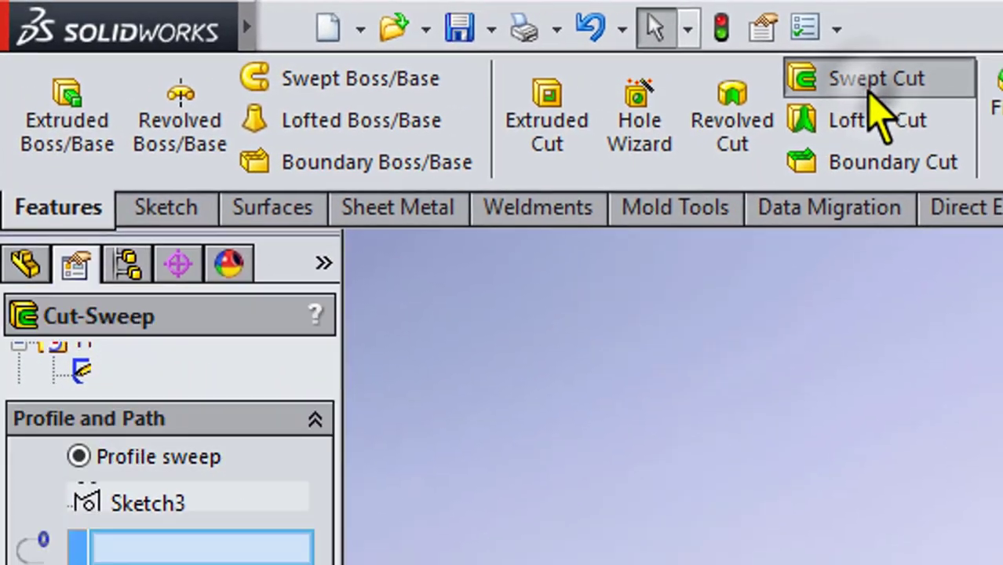
pyautogui.scroll(-3, 959, 494)
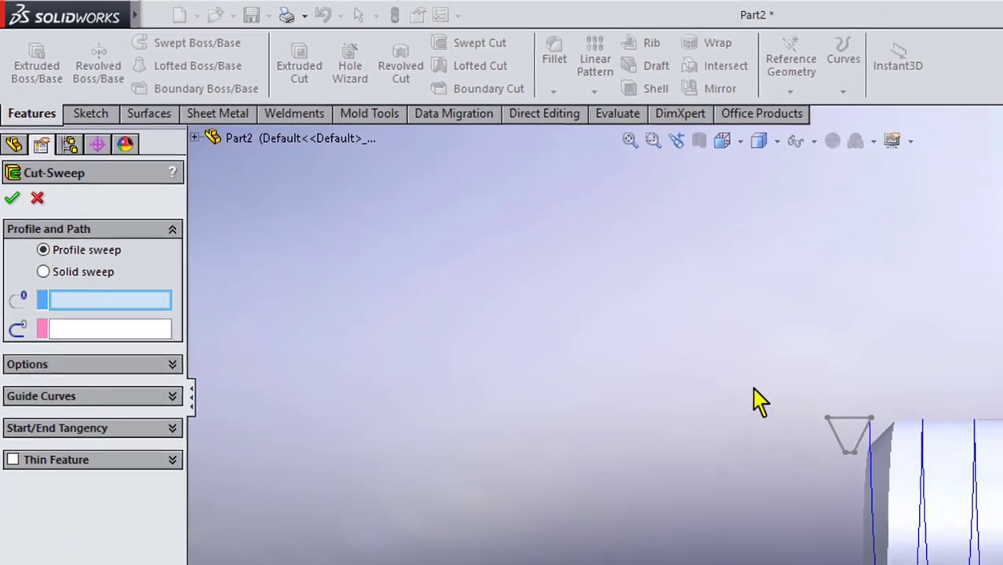
pyautogui.click(826, 420)
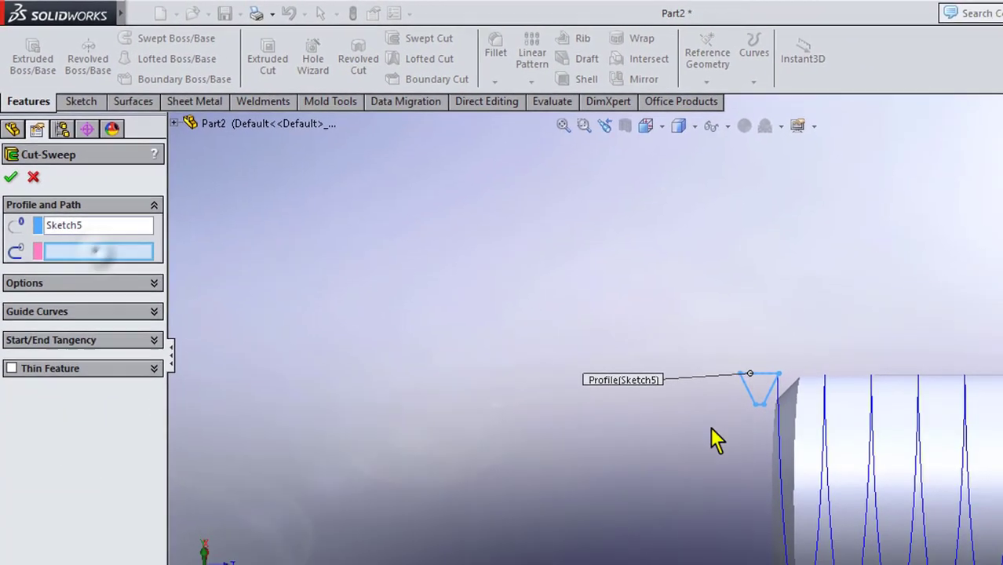
pyautogui.scroll(5, 785, 396)
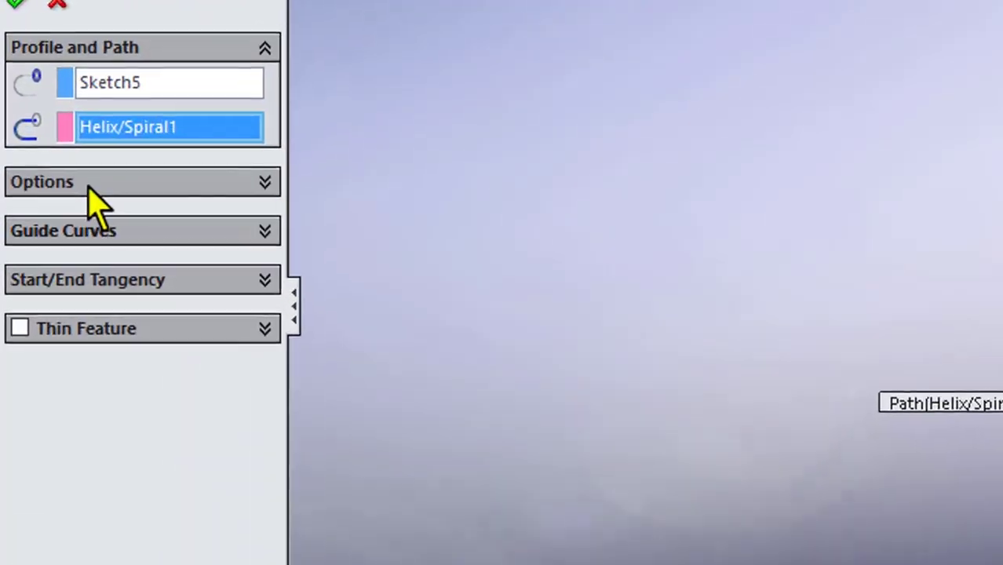
# Enable Merge tangent faces for the swept cut and create the thread along the shank
pyautogui.click(88, 187)
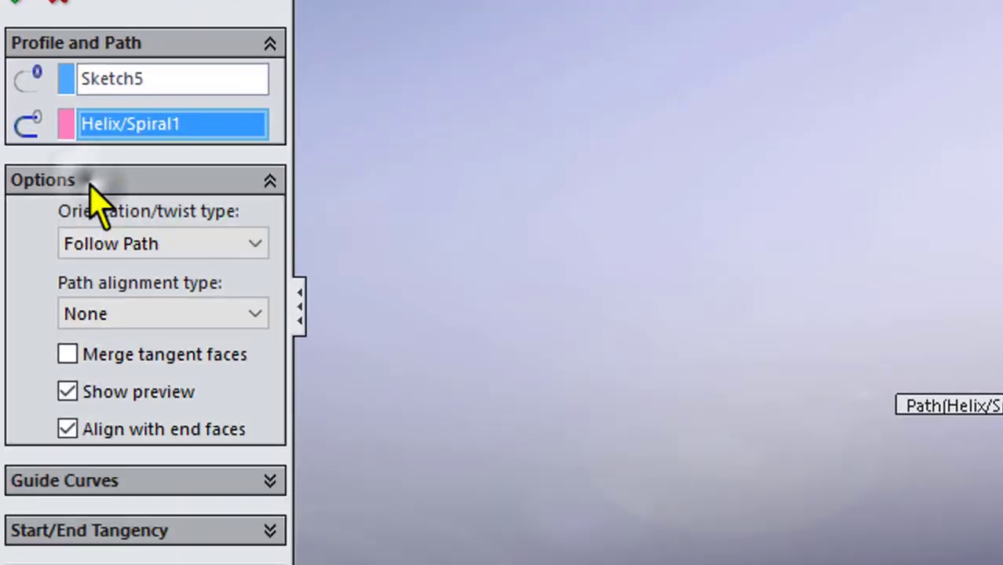
pyautogui.click(67, 352)
pyautogui.scroll(4, 863, 314)
pyautogui.scroll(-4, 690, 306)
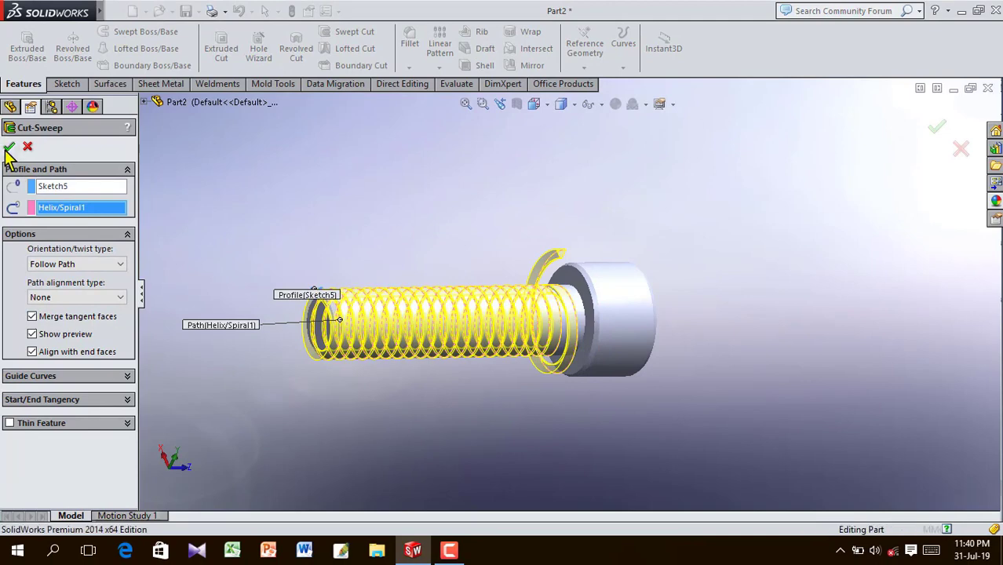
pyautogui.click(9, 149)
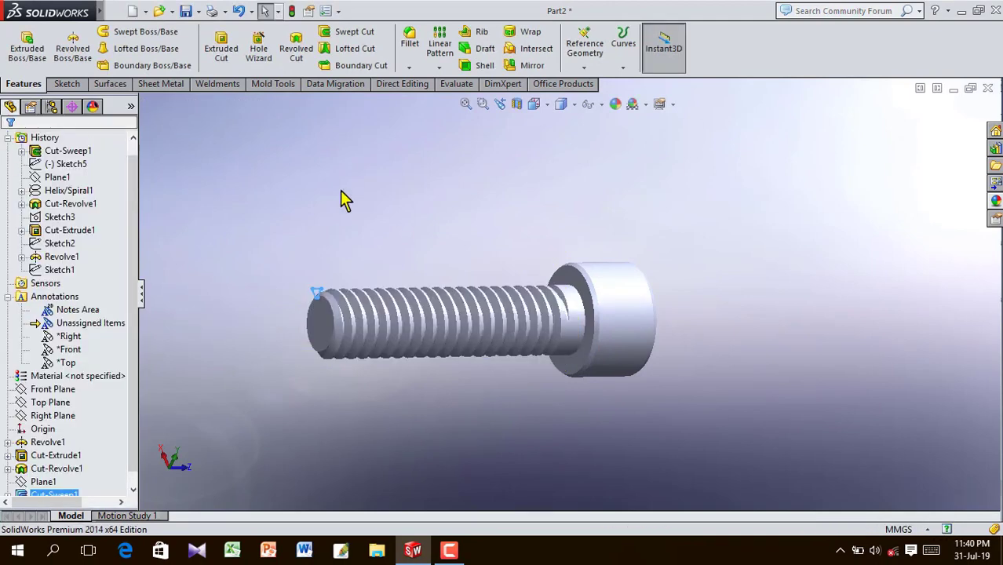
# Show the threaded screw in the isometric view
pyautogui.click(520, 231)
pyautogui.moveTo(596, 244); pyautogui.dragTo(521, 285, button='middle')
pyautogui.click(544, 104)
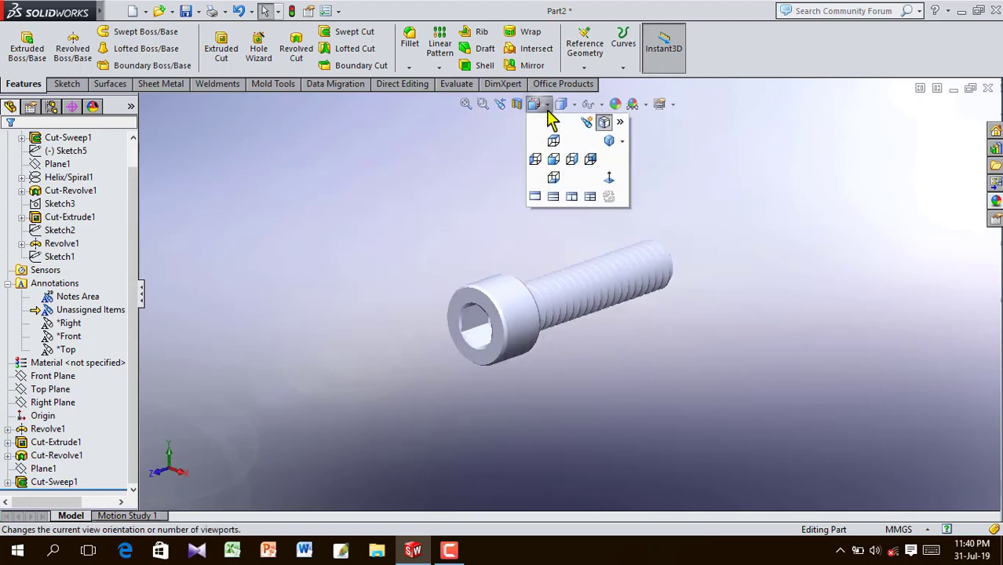
pyautogui.click(605, 140)
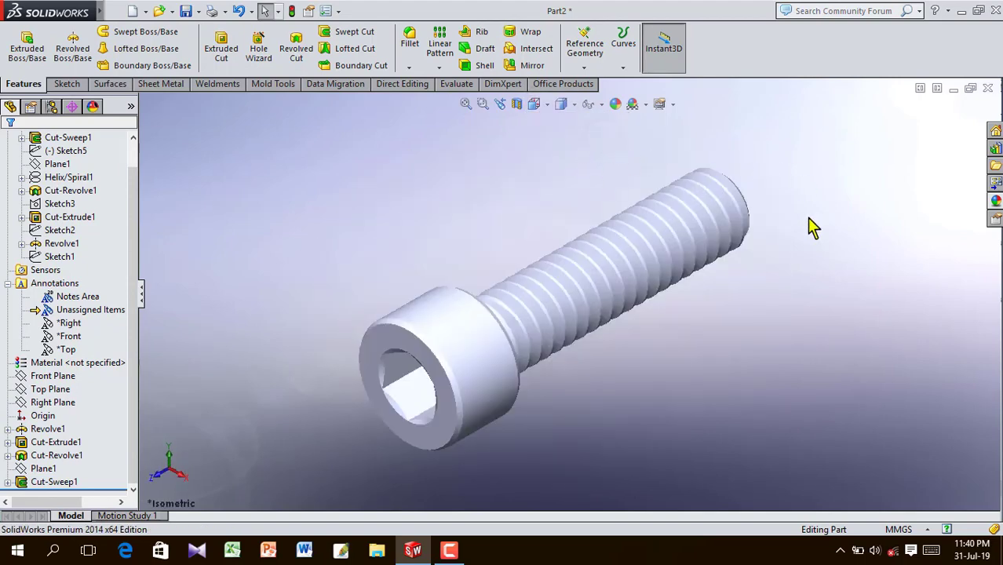
# Apply the polished silver metal appearance to the whole part
pyautogui.click(992, 204)
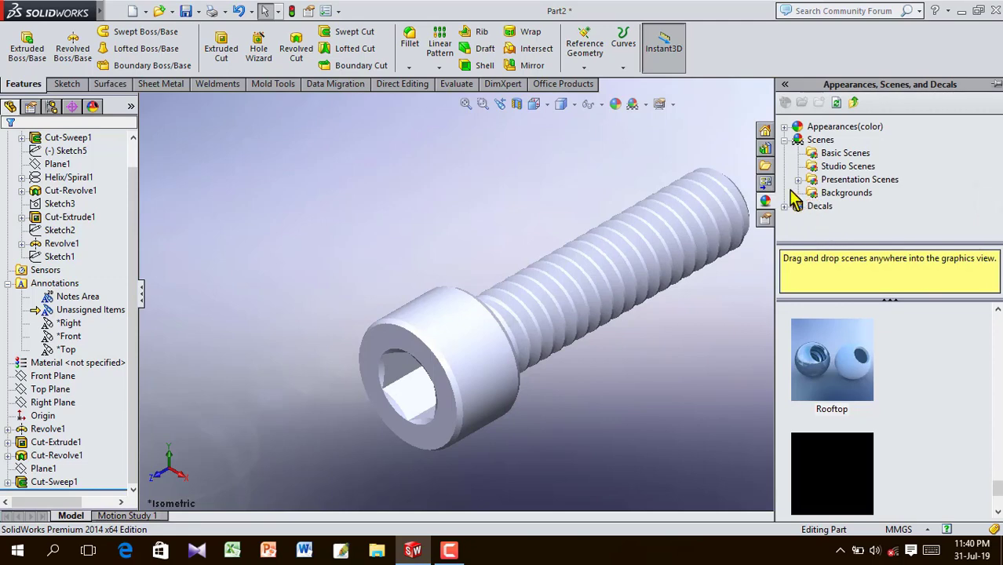
pyautogui.click(783, 143)
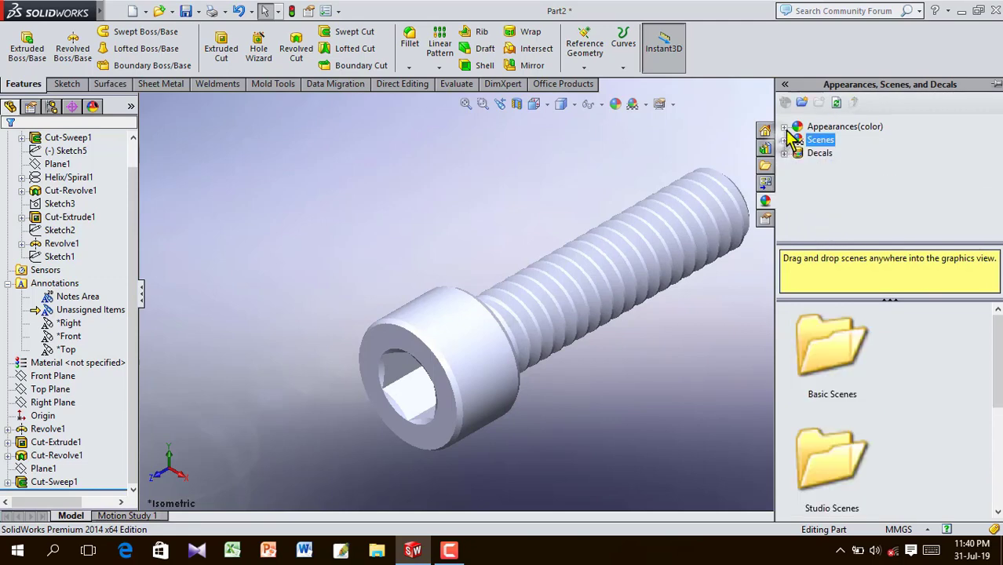
pyautogui.click(783, 127)
pyautogui.click(836, 156)
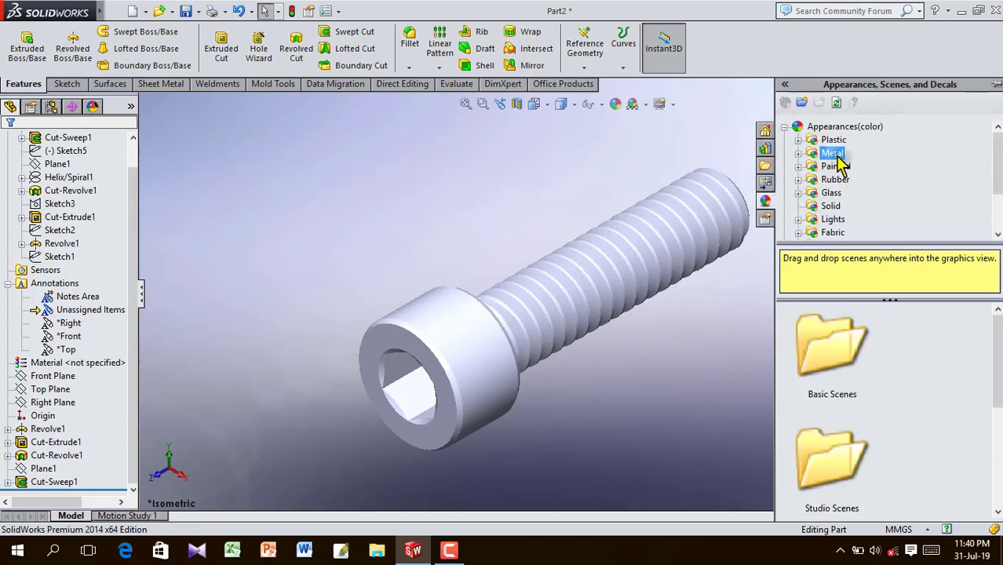
pyautogui.scroll(-10, 832, 345)
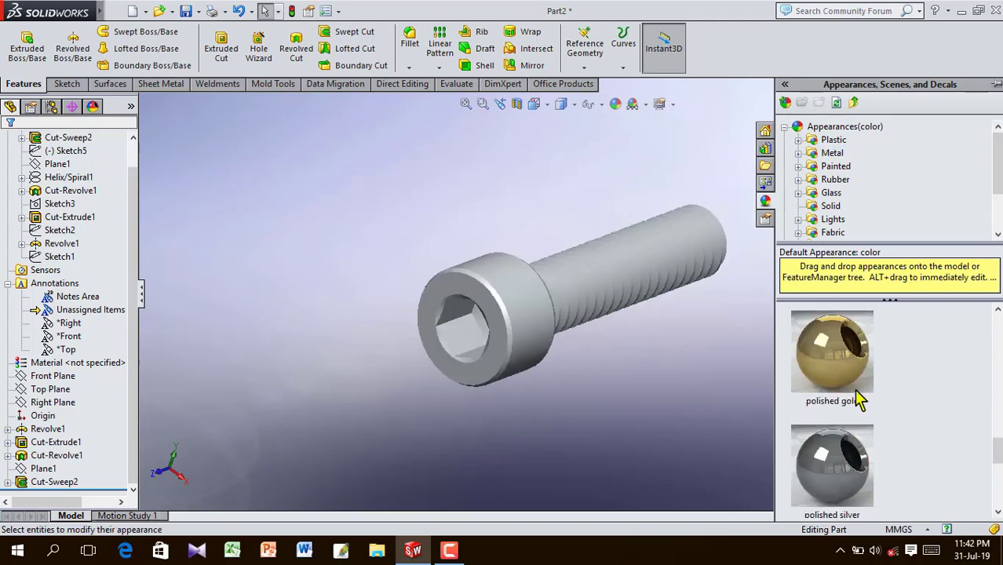
pyautogui.moveTo(834, 461); pyautogui.dragTo(506, 304)
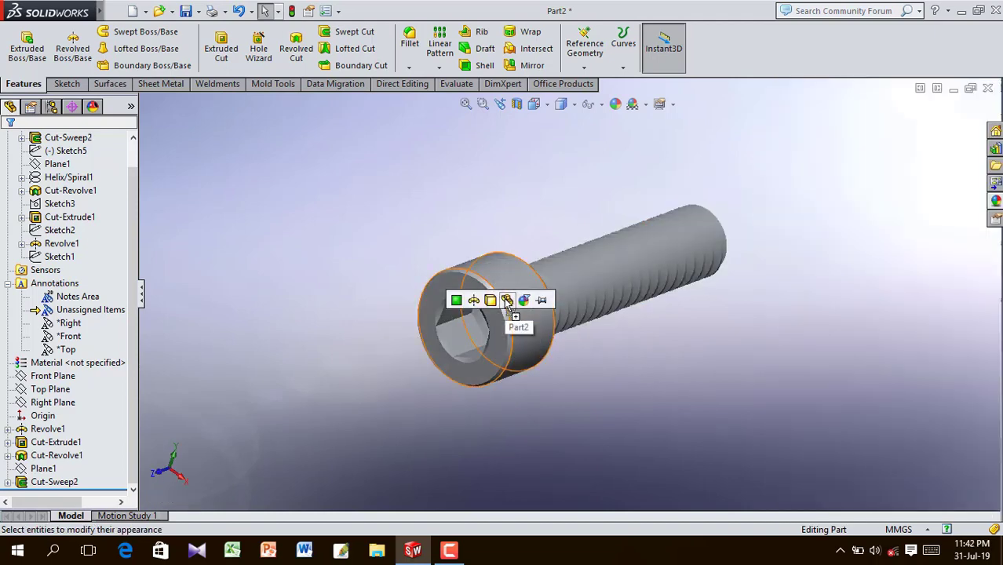
pyautogui.click(507, 301)
pyautogui.scroll(-2, 640, 361)
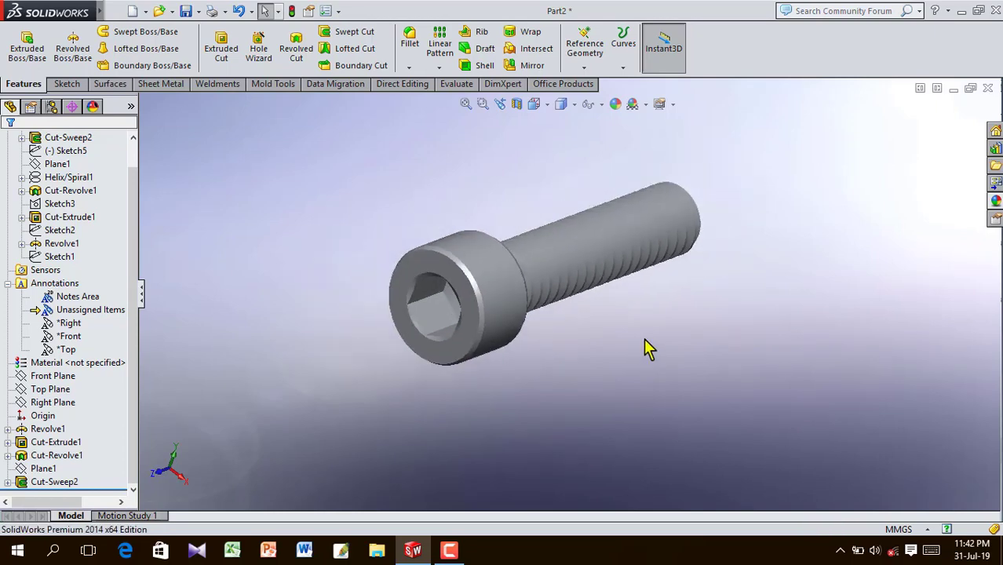
pyautogui.moveTo(646, 347); pyautogui.dragTo(721, 328, button='middle')
pyautogui.scroll(-3, 547, 244)
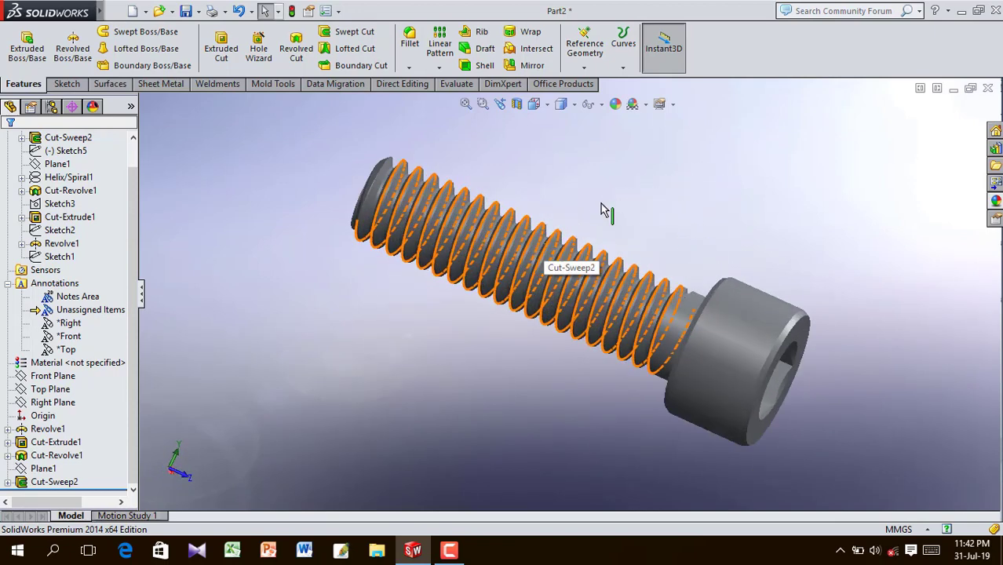